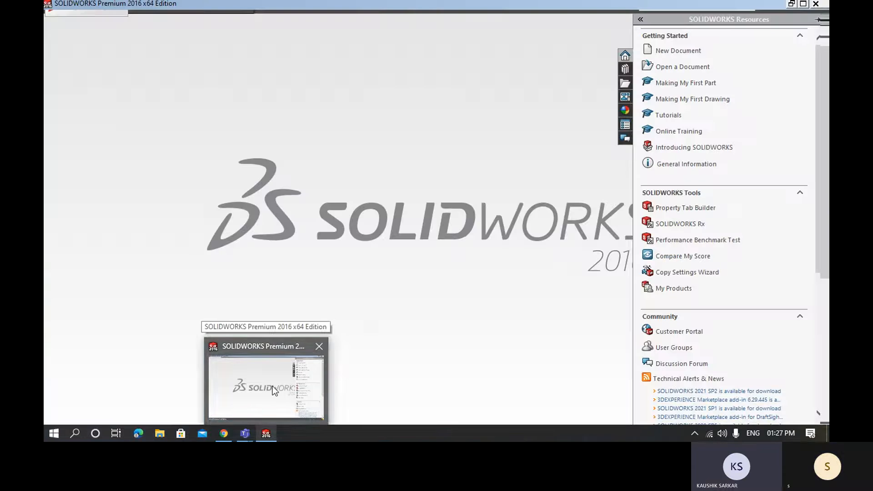
# Switch to SOLIDWORKS and create a new Drawing document
pyautogui.click(272, 386)
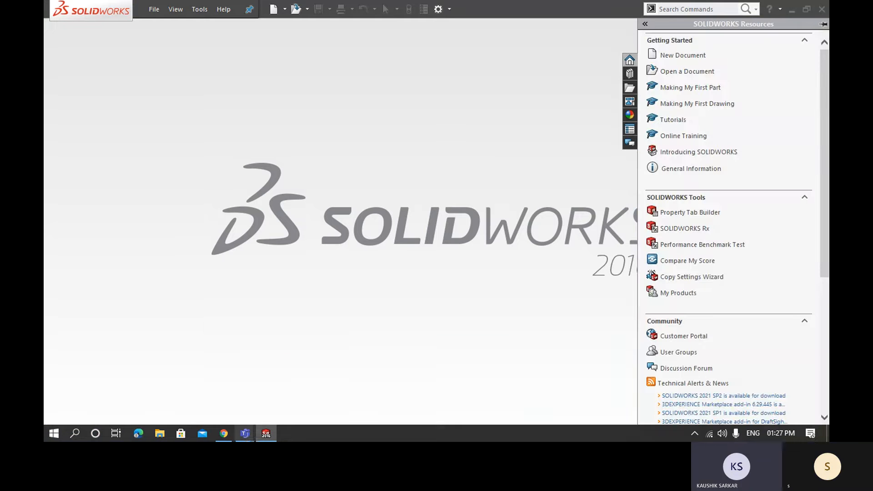
pyautogui.moveTo(248, 437)
pyautogui.click(329, 362)
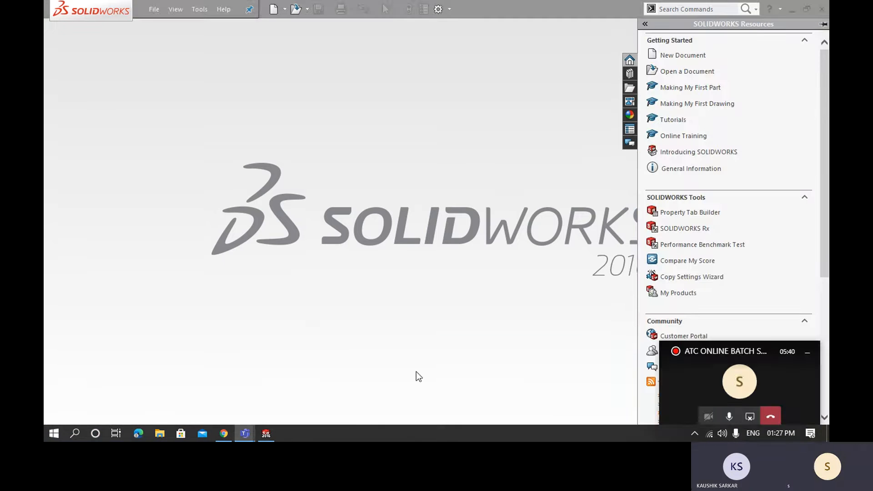
pyautogui.click(154, 10)
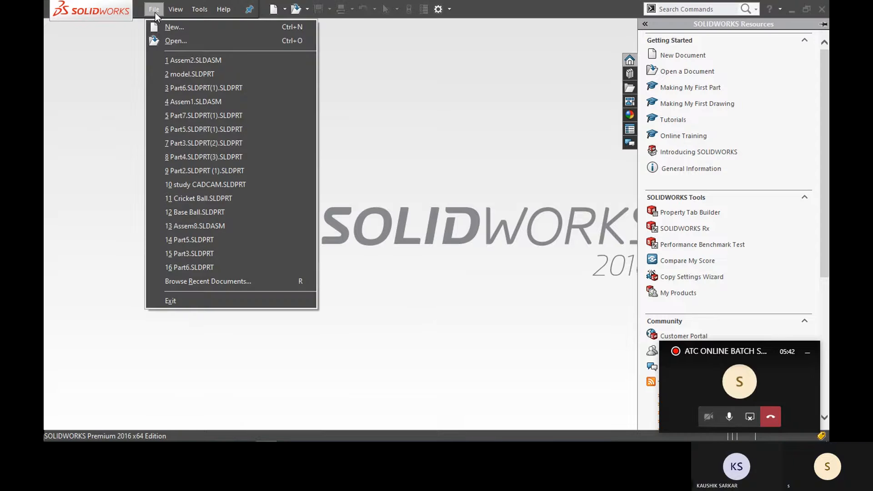
pyautogui.click(178, 29)
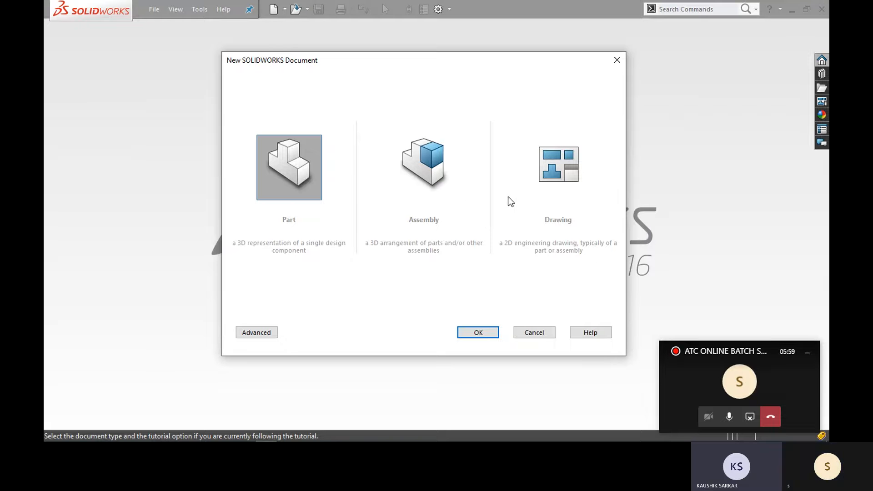
pyautogui.click(554, 168)
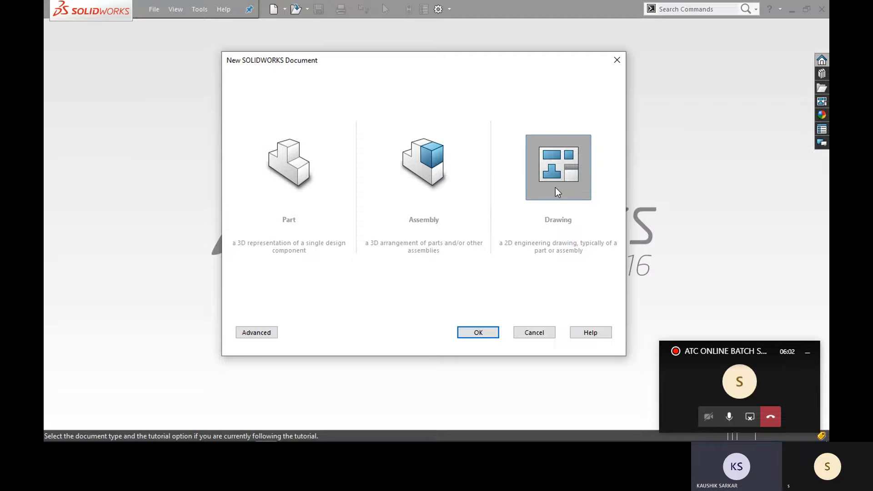
pyautogui.click(479, 334)
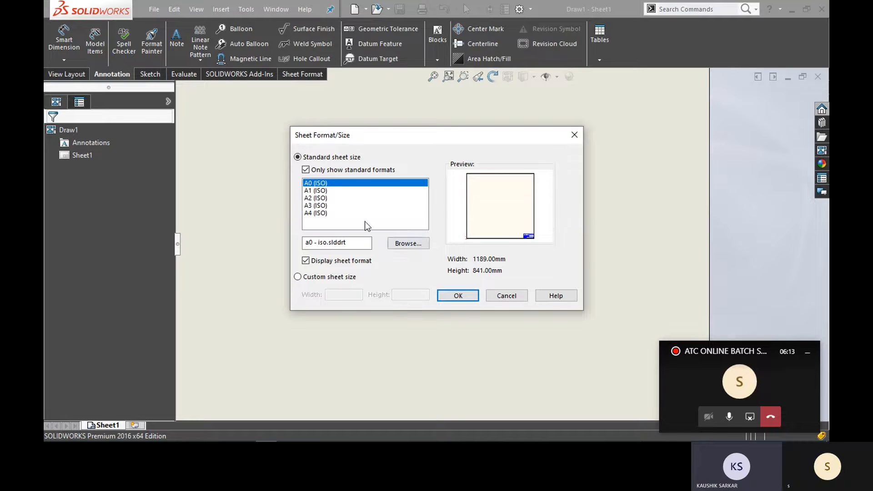
# Set the drawing sheet to the standard A3 (ISO) size with its sheet format displayed
pyautogui.click(318, 191)
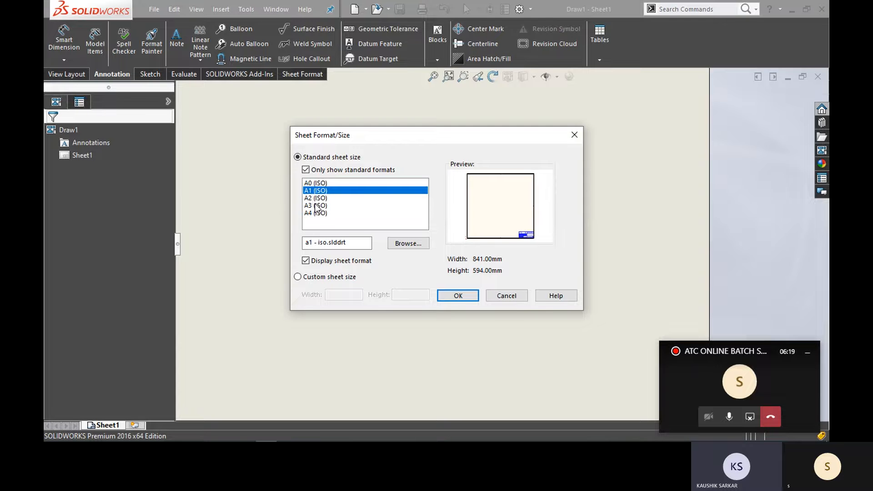
pyautogui.click(315, 205)
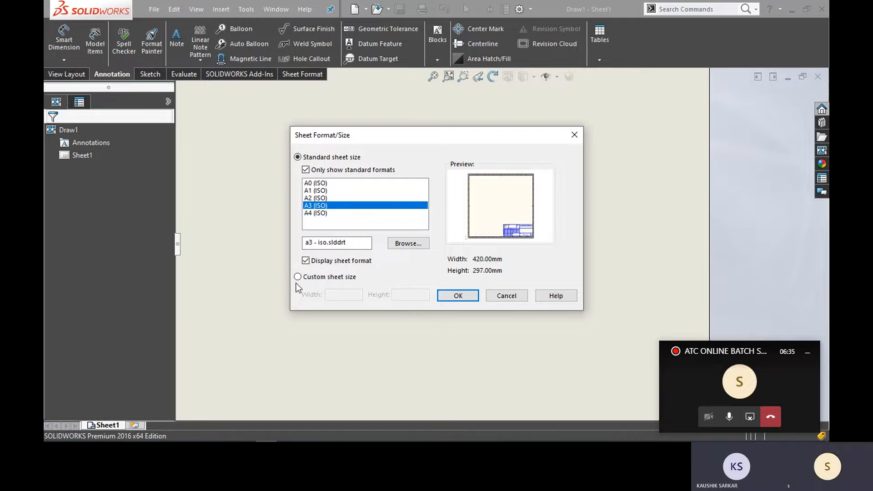
pyautogui.click(457, 296)
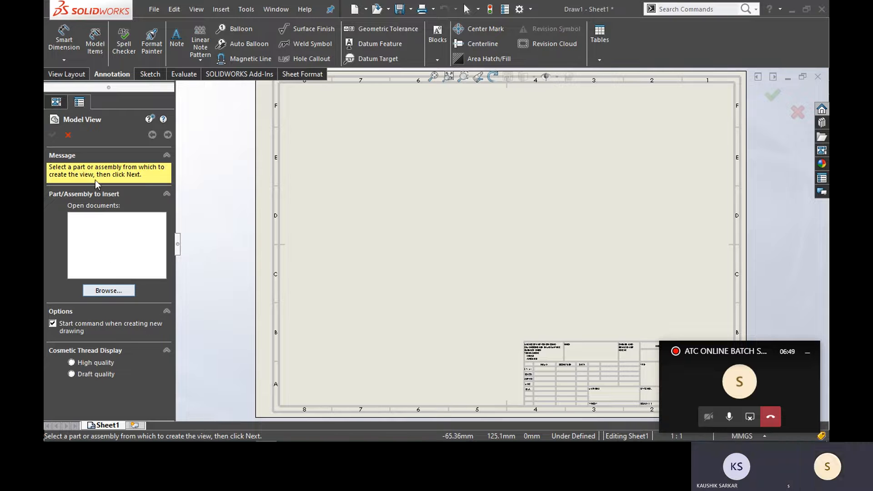
pyautogui.click(68, 135)
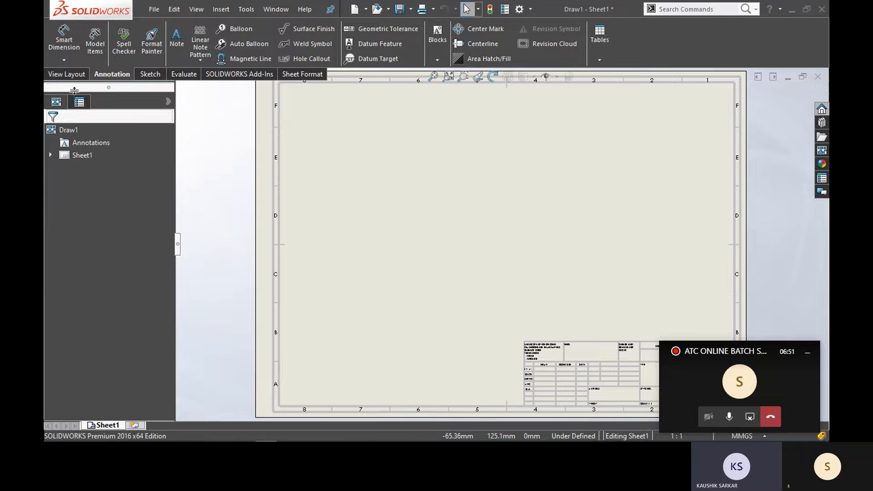
pyautogui.click(93, 36)
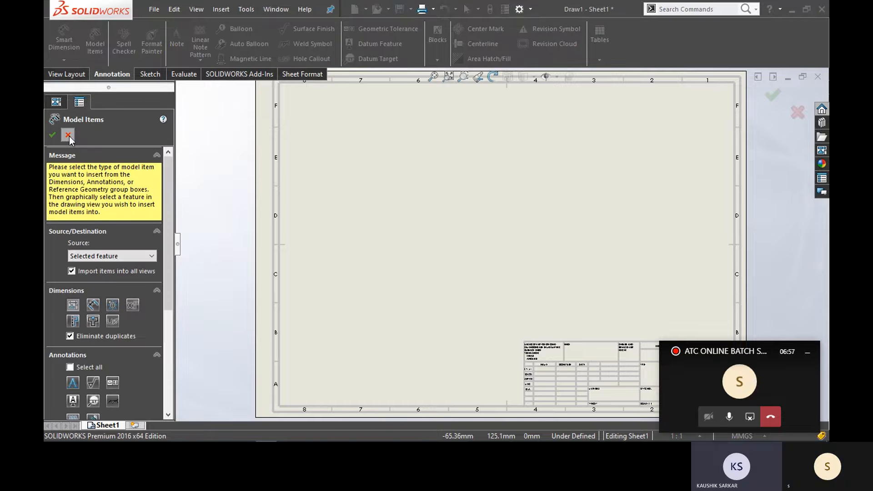
pyautogui.click(69, 137)
# Start a Model View and load the part model.SLDPRT from the Downloads folder
pyautogui.click(65, 72)
pyautogui.click(90, 42)
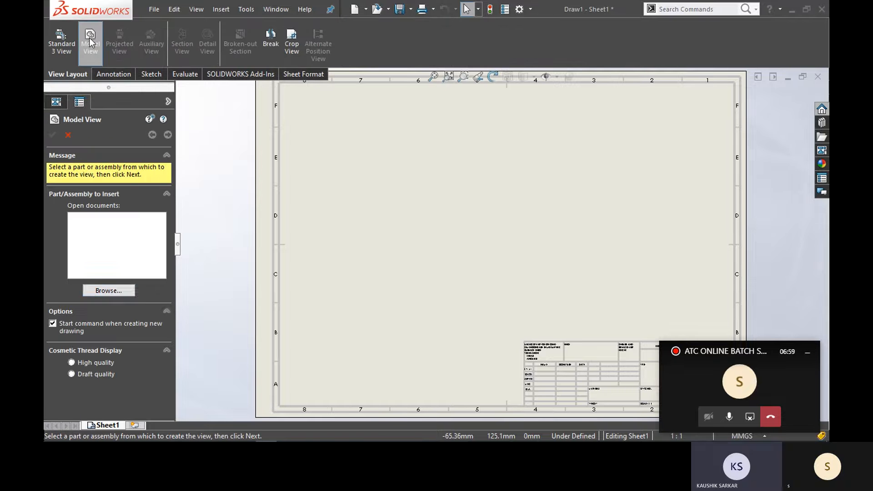
pyautogui.click(109, 291)
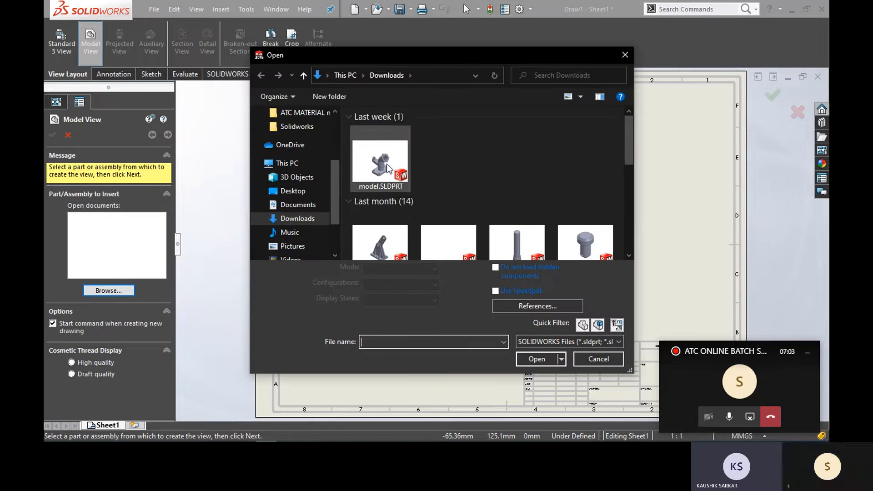
pyautogui.scroll(-3, 383, 191)
pyautogui.scroll(3, 383, 195)
pyautogui.click(380, 169)
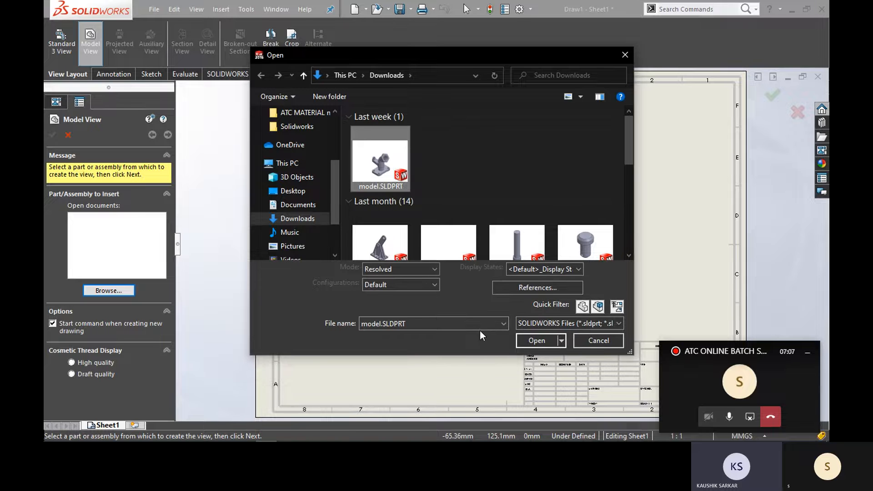
pyautogui.click(536, 340)
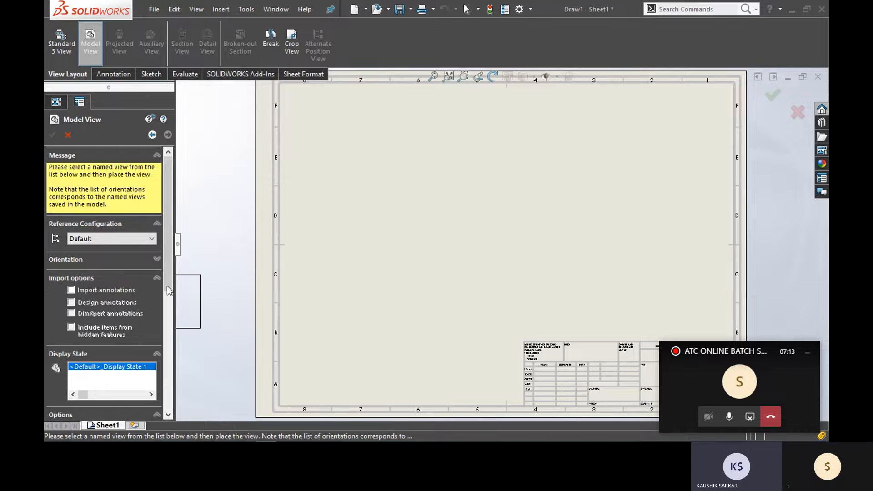
pyautogui.moveTo(168, 242); pyautogui.dragTo(170, 315)
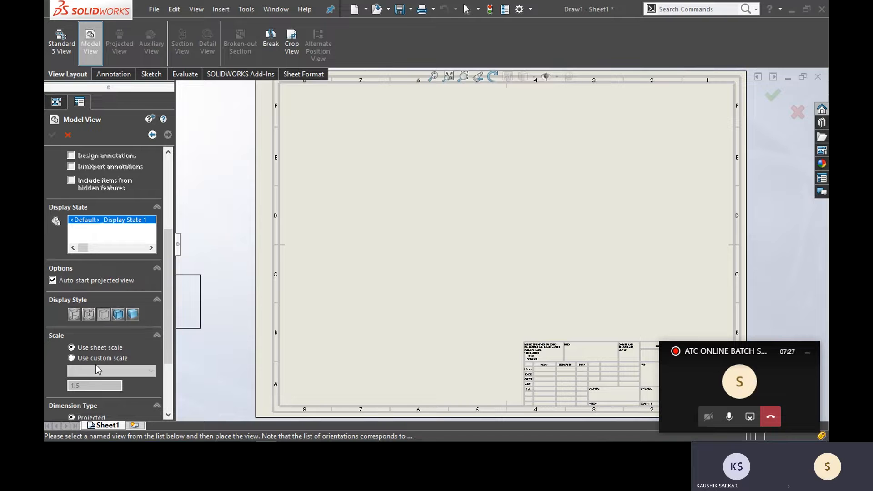
pyautogui.click(70, 359)
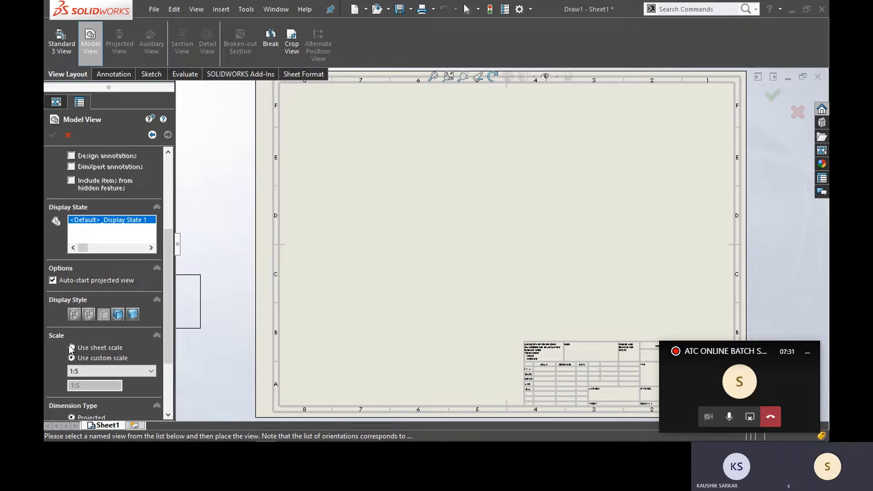
pyautogui.click(71, 348)
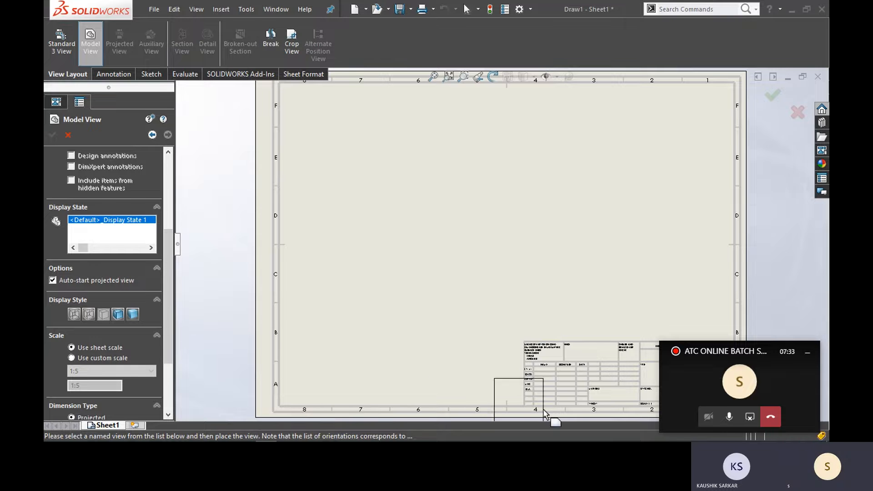
pyautogui.click(729, 416)
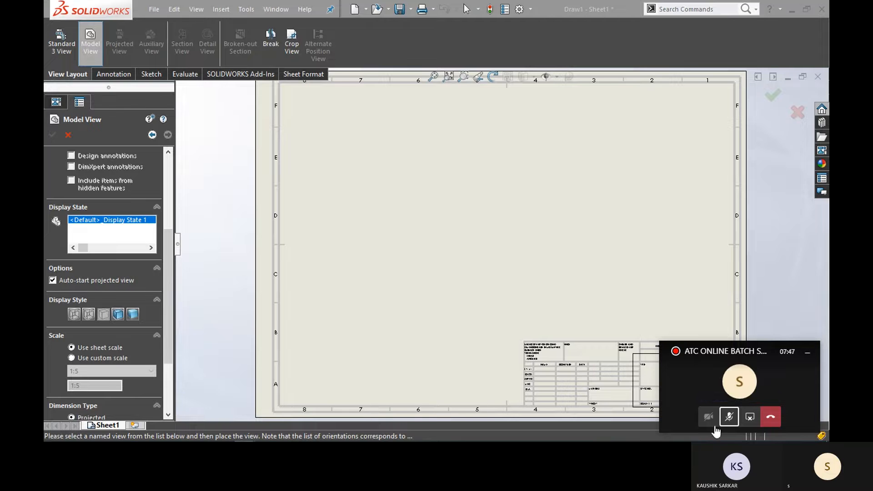
pyautogui.click(729, 417)
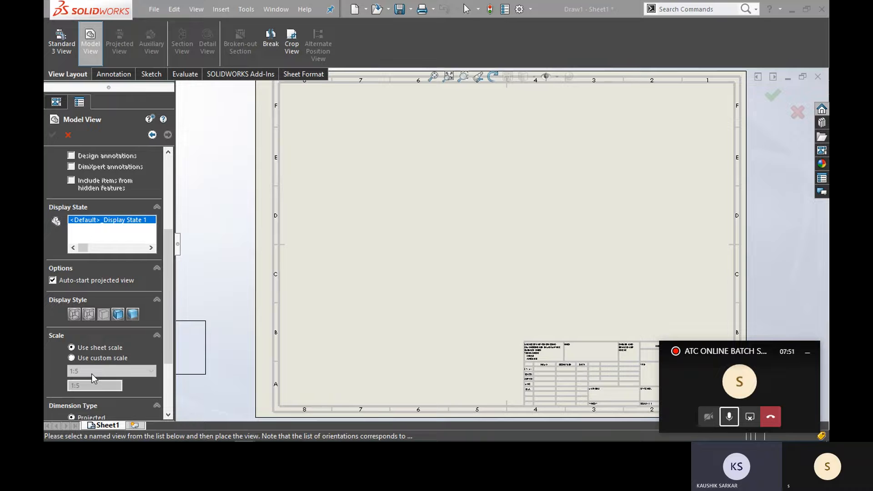
# Try a custom scale of 1:2 and the model text scale for the model view
pyautogui.click(72, 359)
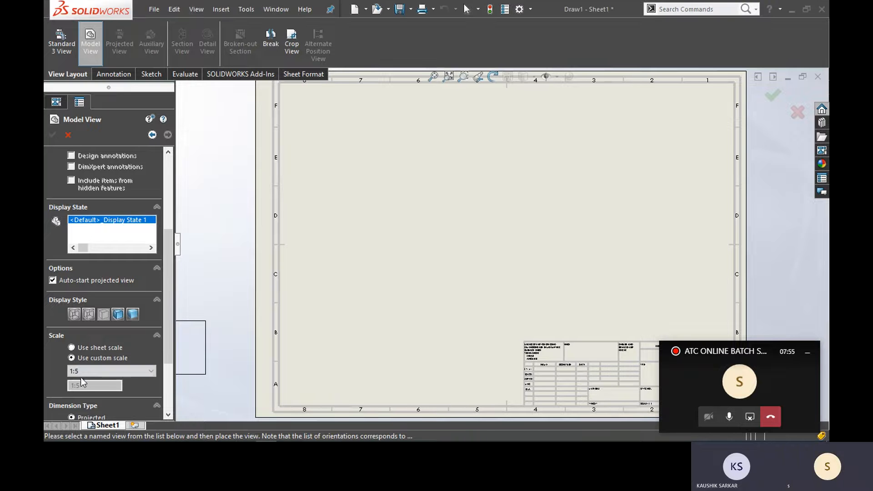
pyautogui.click(86, 371)
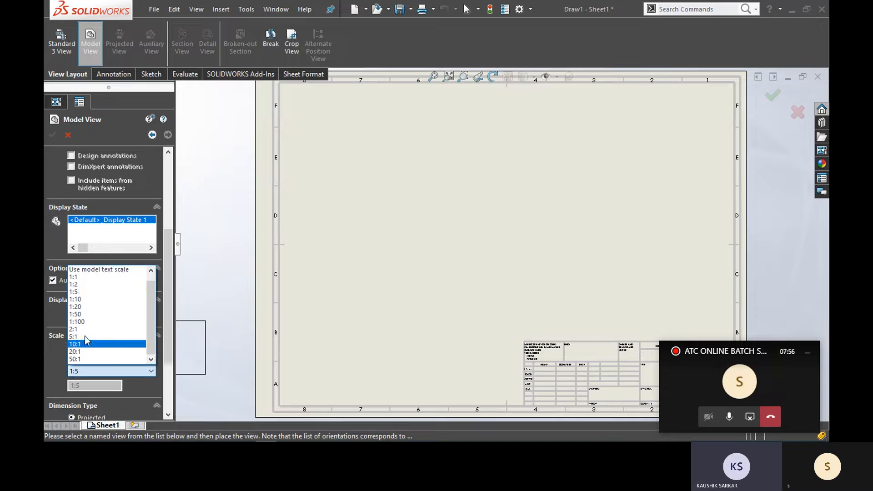
pyautogui.click(87, 285)
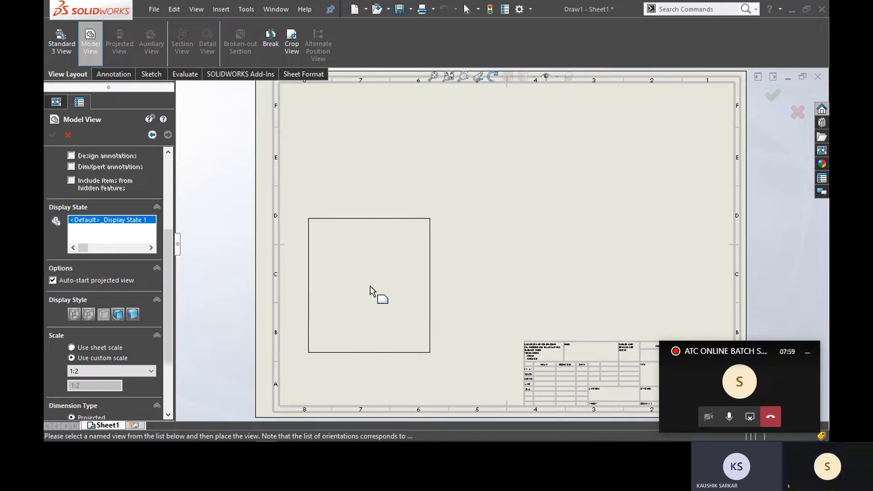
pyautogui.press('z')
pyautogui.moveTo(430, 257)
pyautogui.keyDown('ctrl'); pyautogui.mouseDown(button='middle')
pyautogui.moveTo(331, 254)
pyautogui.moveTo(302, 263)
pyautogui.mouseUp(button='middle'); pyautogui.keyUp('ctrl')
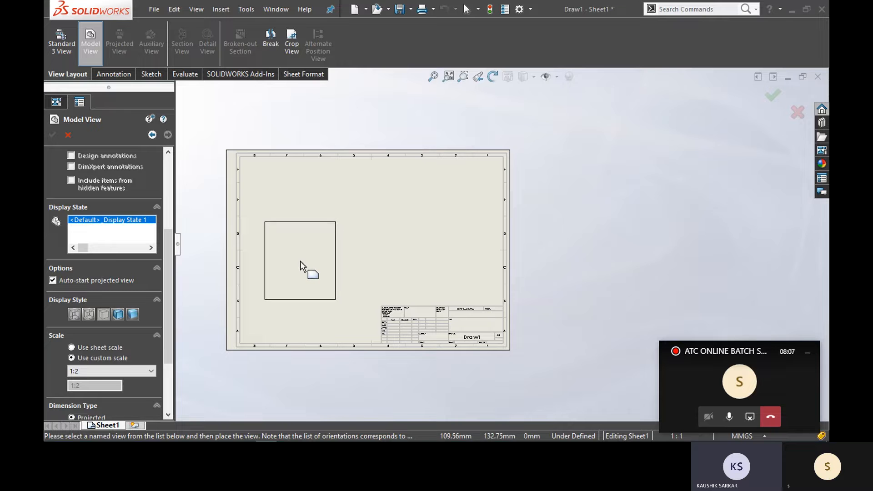
pyautogui.click(102, 371)
pyautogui.click(121, 269)
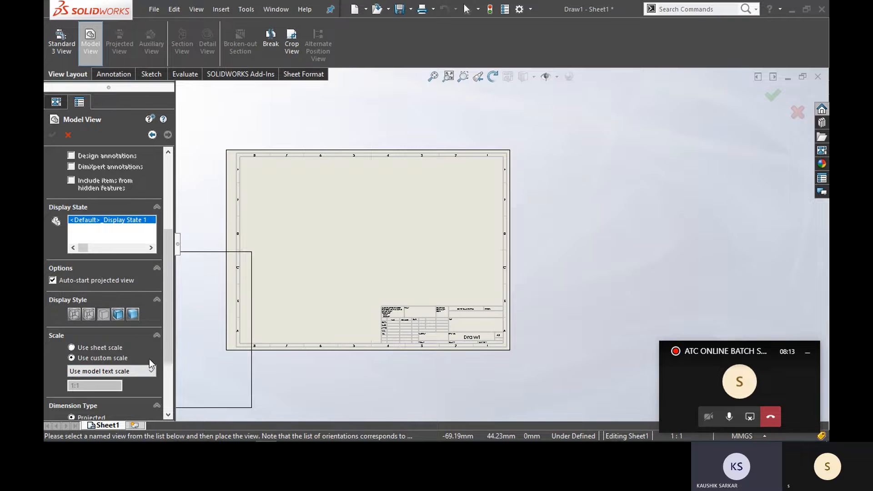
# Set the model view's custom scale to 1:5 and place it in the lower-left area of the sheet
pyautogui.click(130, 372)
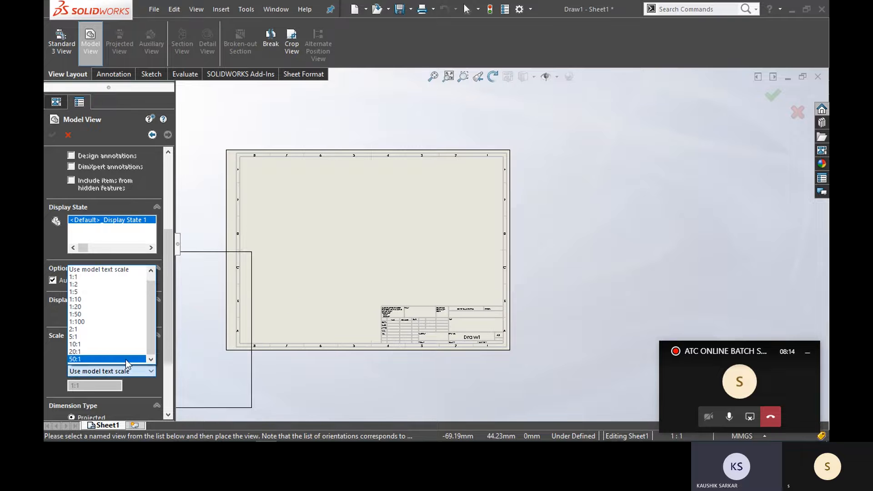
pyautogui.click(91, 289)
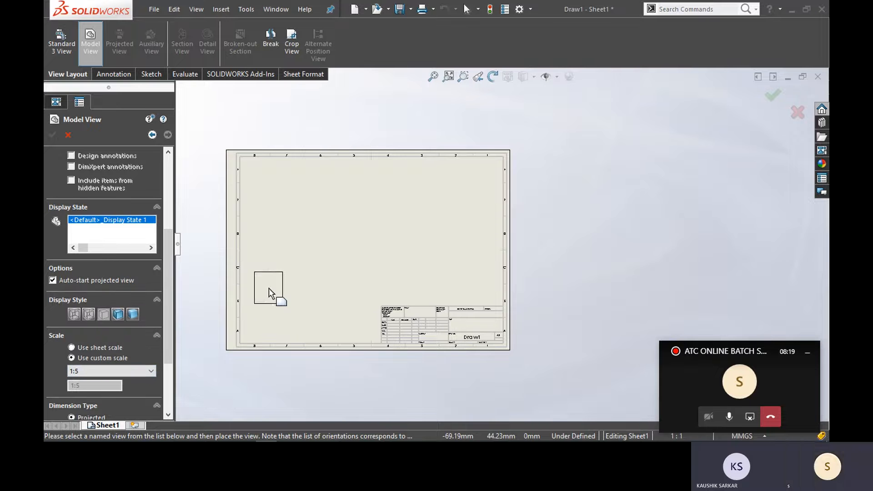
pyautogui.scroll(-2, 282, 276)
pyautogui.scroll(1, 282, 276)
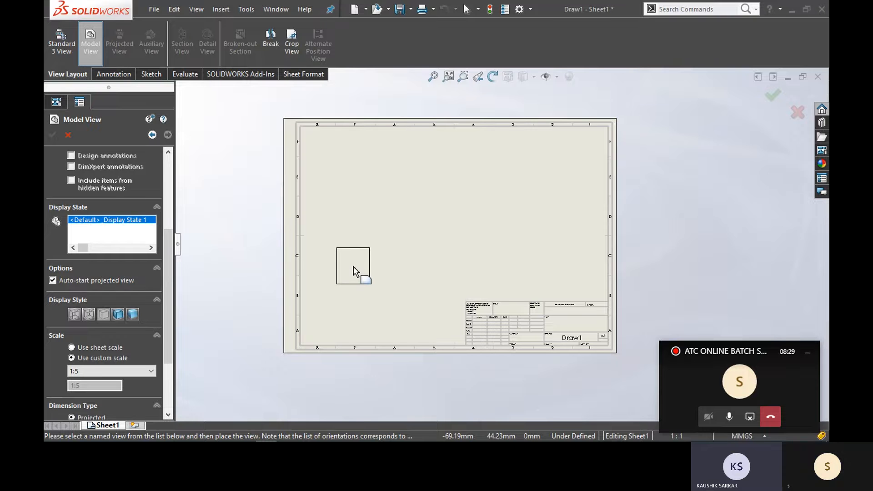
pyautogui.scroll(-5, 169, 318)
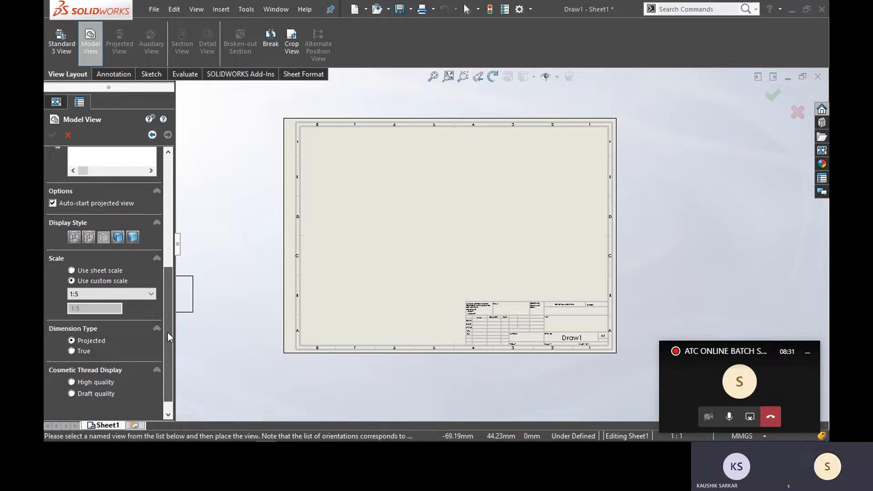
pyautogui.moveTo(170, 325); pyautogui.dragTo(173, 216)
pyautogui.click(362, 270)
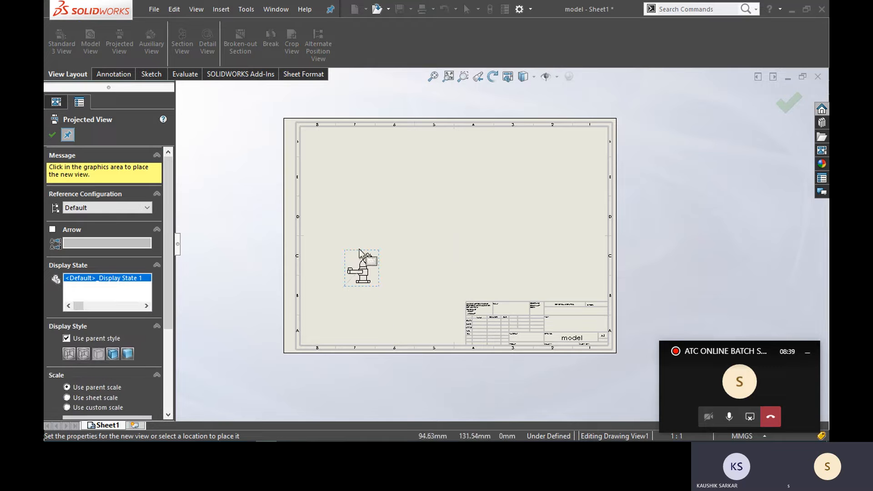
# Place projected views above and to the right of the base view plus an isometric view diagonally from it, and finish projecting
pyautogui.scroll(-2, 364, 187)
pyautogui.click(370, 182)
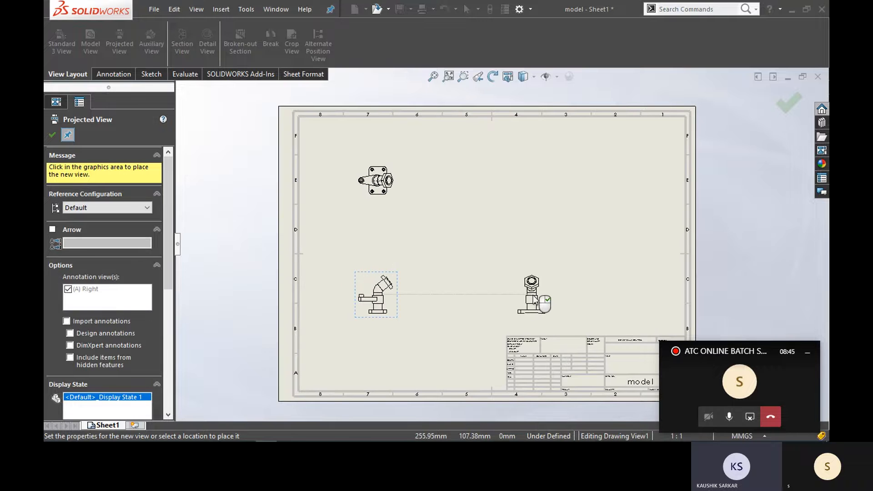
pyautogui.click(535, 300)
pyautogui.click(540, 210)
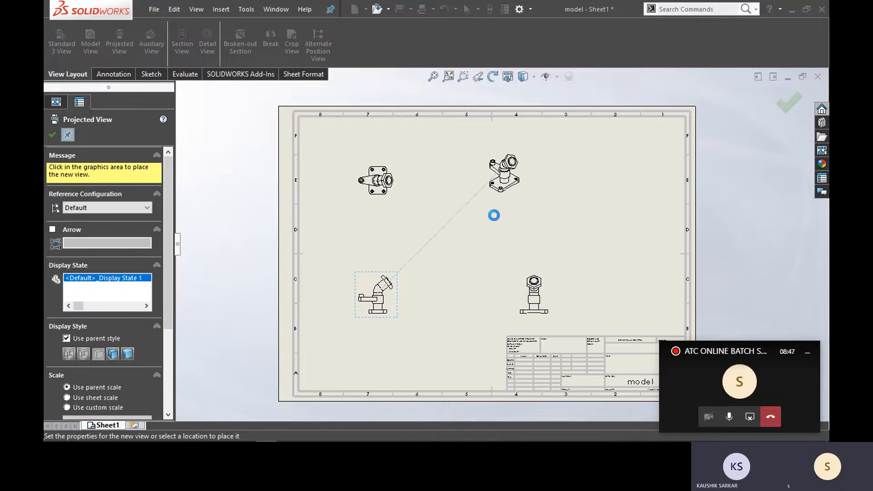
pyautogui.click(52, 134)
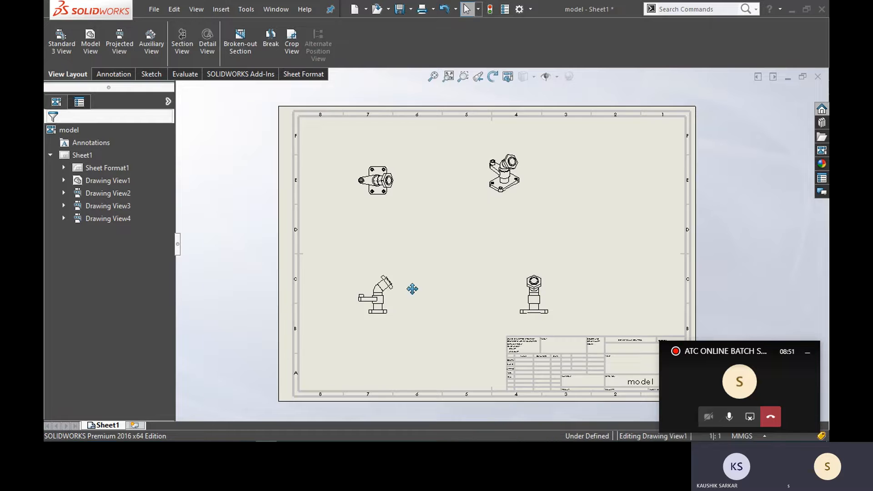
# Set the isometric view's display style to Shaded With Edges and move the view further right in the upper area of the sheet
pyautogui.moveTo(411, 289); pyautogui.dragTo(326, 272, button='middle')
pyautogui.click(276, 273)
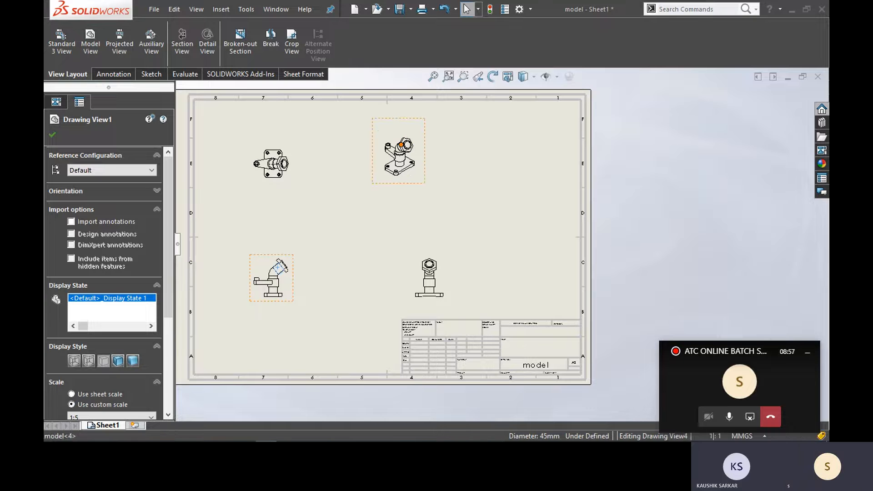
pyautogui.click(418, 147)
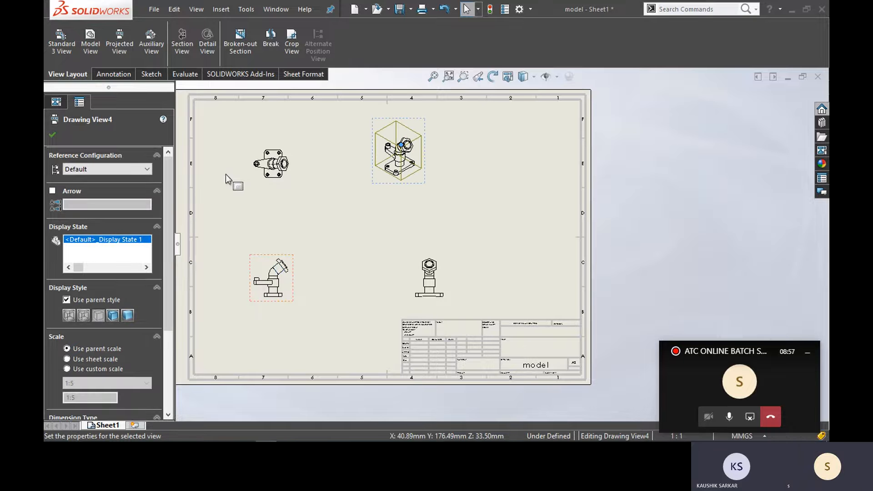
pyautogui.click(113, 315)
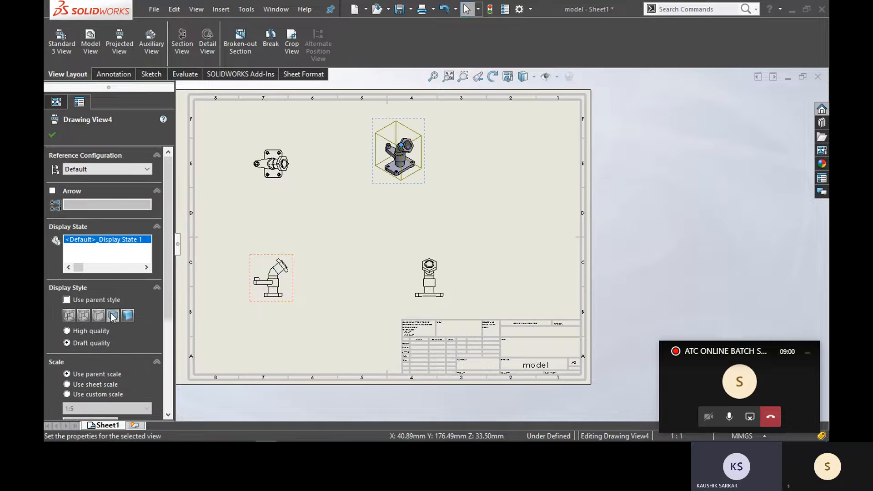
pyautogui.click(51, 136)
pyautogui.click(369, 239)
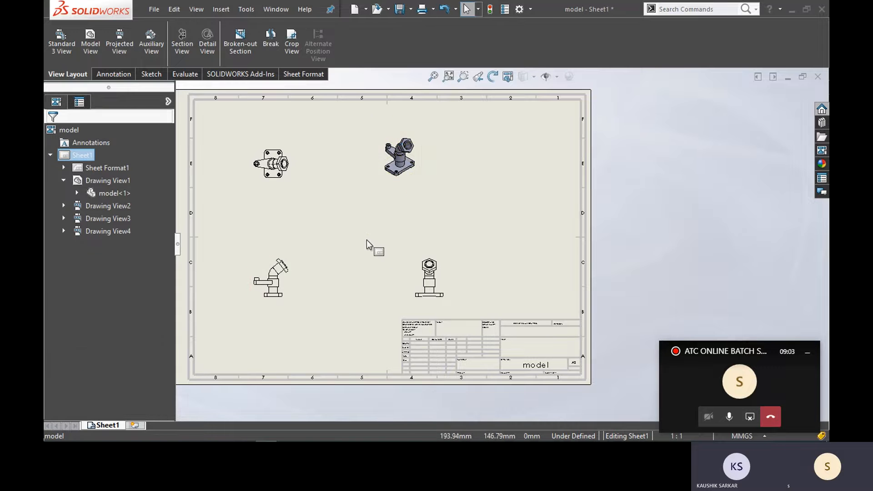
pyautogui.click(399, 159)
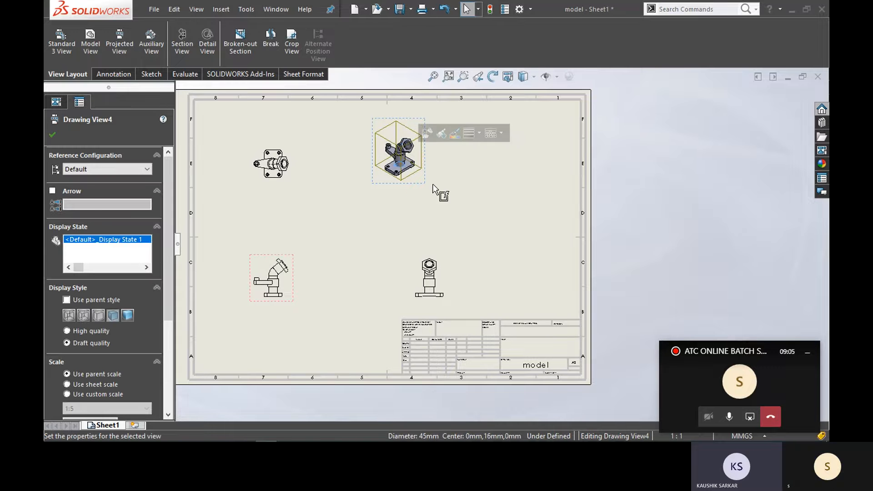
pyautogui.moveTo(422, 184); pyautogui.dragTo(511, 191)
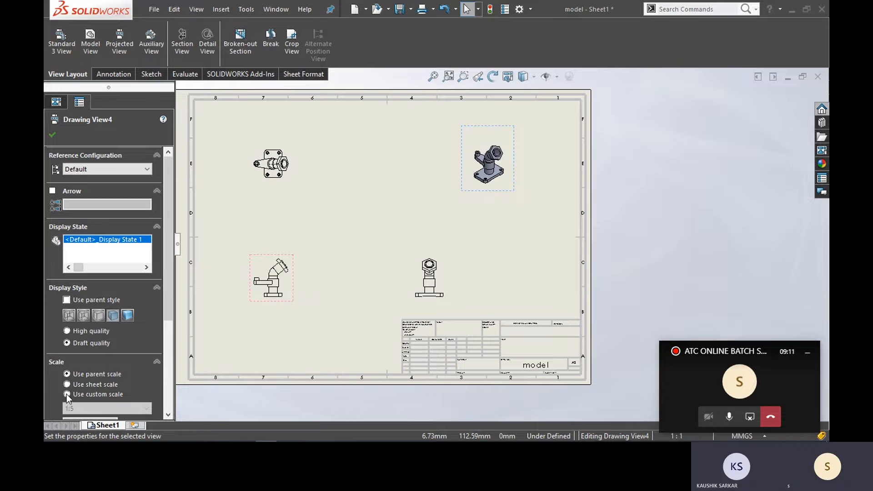
# Try the sheet scale on the isometric view, restore the parent scale, and set its display style to high quality
pyautogui.moveTo(169, 292); pyautogui.dragTo(168, 355)
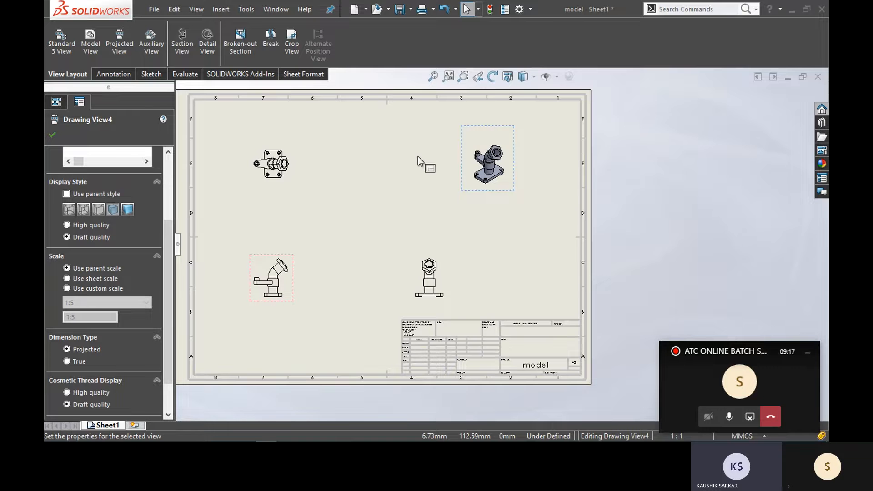
pyautogui.click(67, 279)
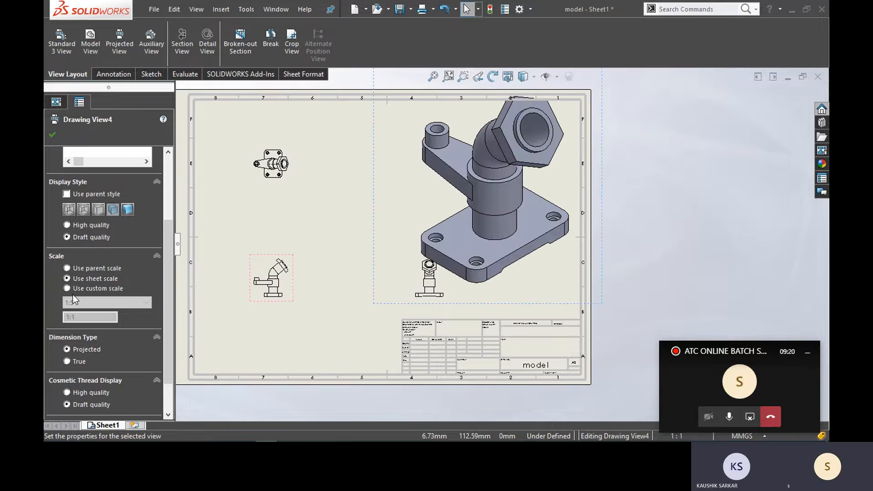
pyautogui.click(67, 268)
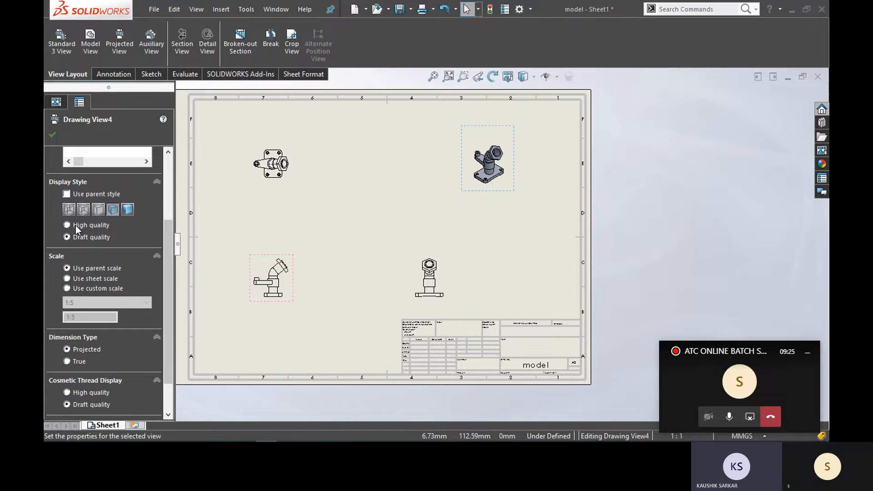
pyautogui.moveTo(164, 279); pyautogui.dragTo(169, 215)
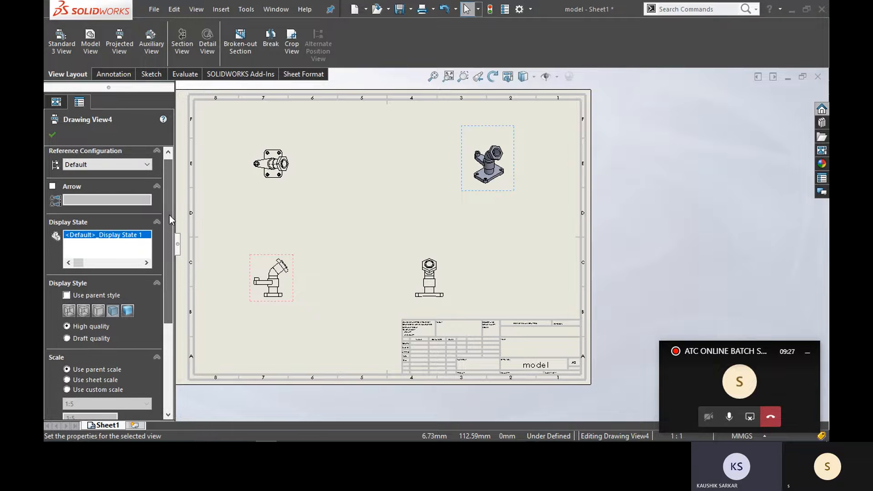
pyautogui.click(54, 133)
# Delete the projected top view above the base view
pyautogui.scroll(-3, 318, 186)
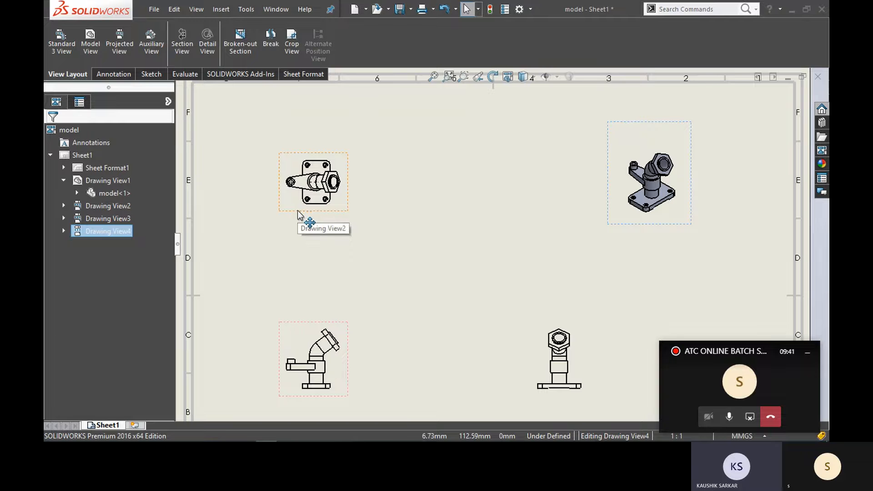
pyautogui.click(313, 188)
pyautogui.press('Delete')
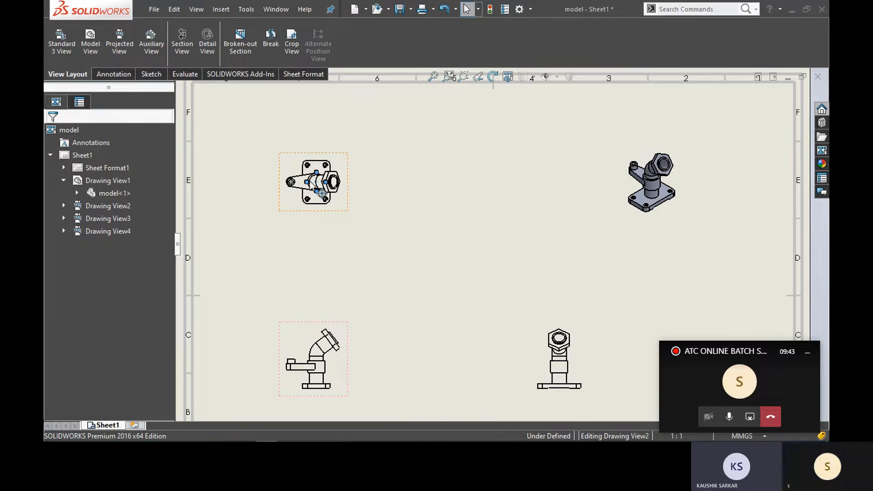
pyautogui.moveTo(223, 115); pyautogui.dragTo(373, 236)
pyautogui.press('Delete')
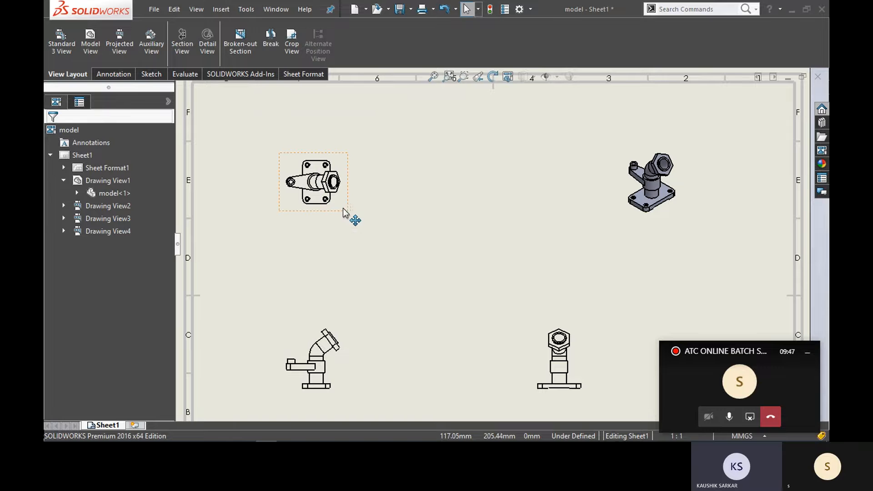
pyautogui.click(321, 185)
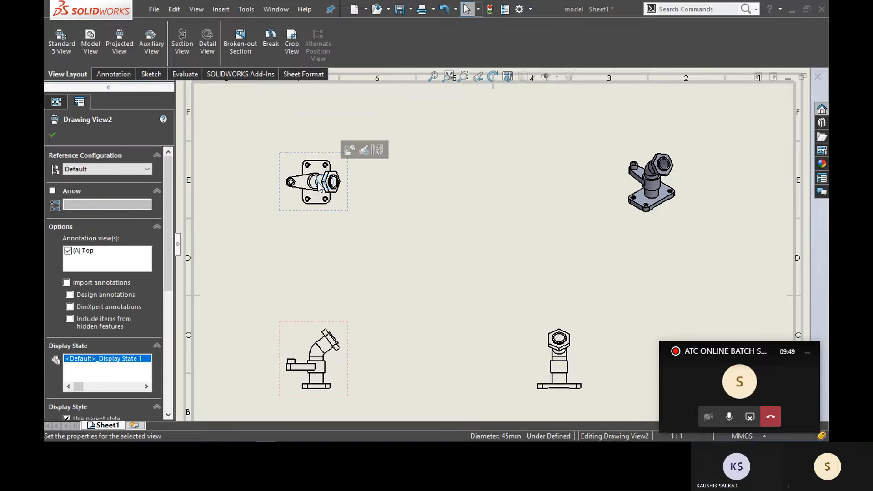
pyautogui.press('Delete')
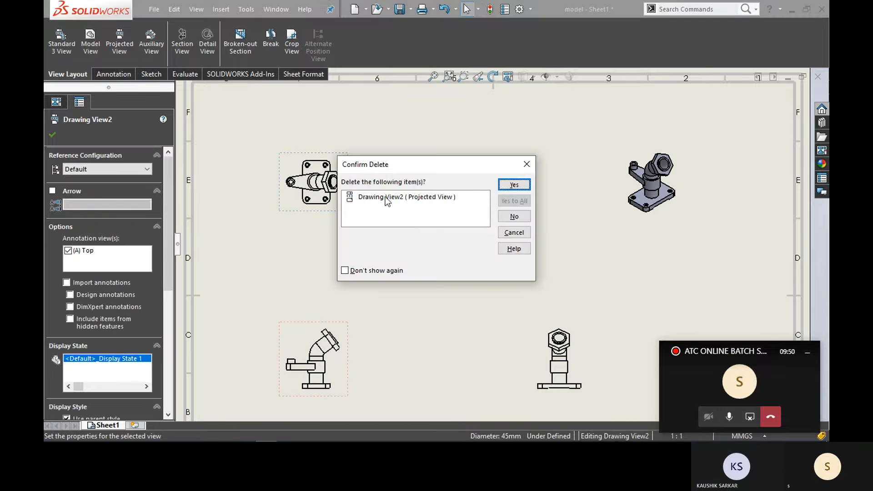
pyautogui.click(513, 185)
# Delete the projected right-side view and the isometric view, keeping only the base view
pyautogui.click(561, 334)
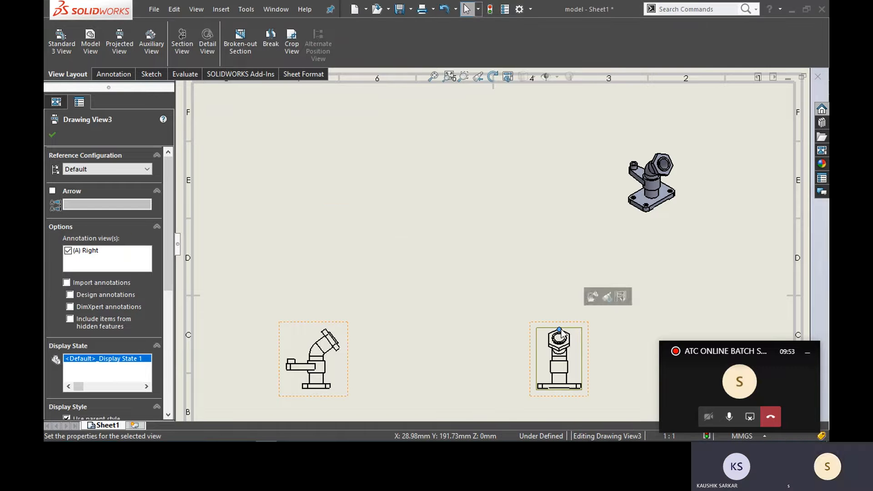
pyautogui.press('Delete')
pyautogui.click(513, 186)
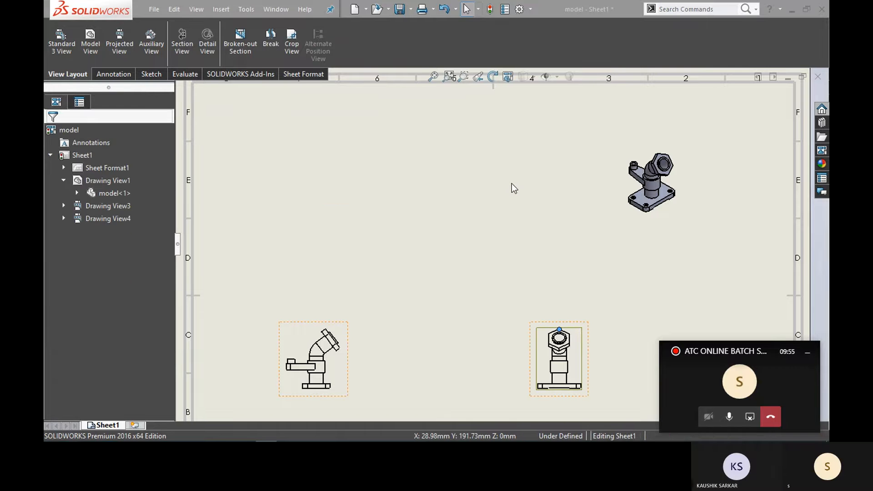
pyautogui.click(651, 182)
pyautogui.press('Delete')
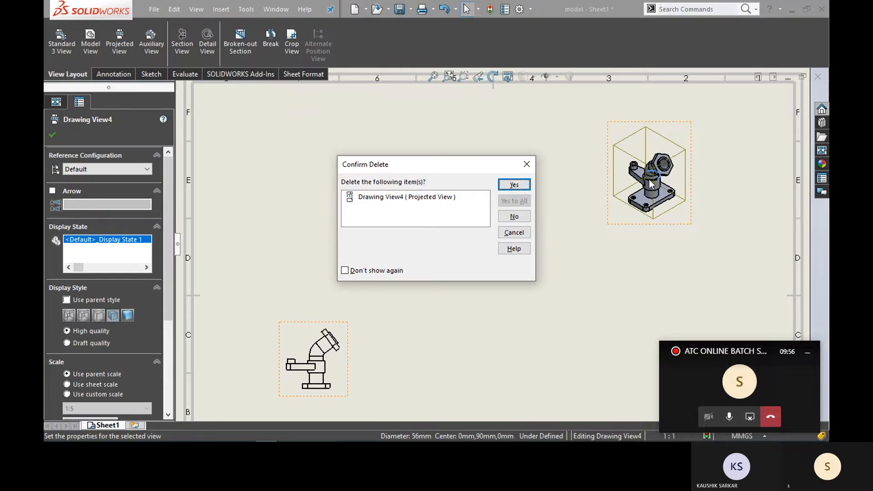
pyautogui.click(514, 184)
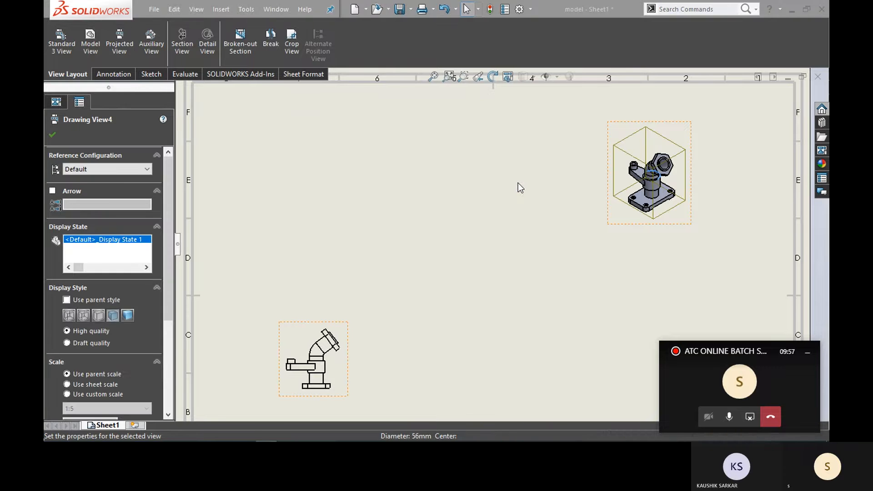
# Project a top view above the base view, a side view to its right and an isometric view diagonally from it
pyautogui.click(121, 51)
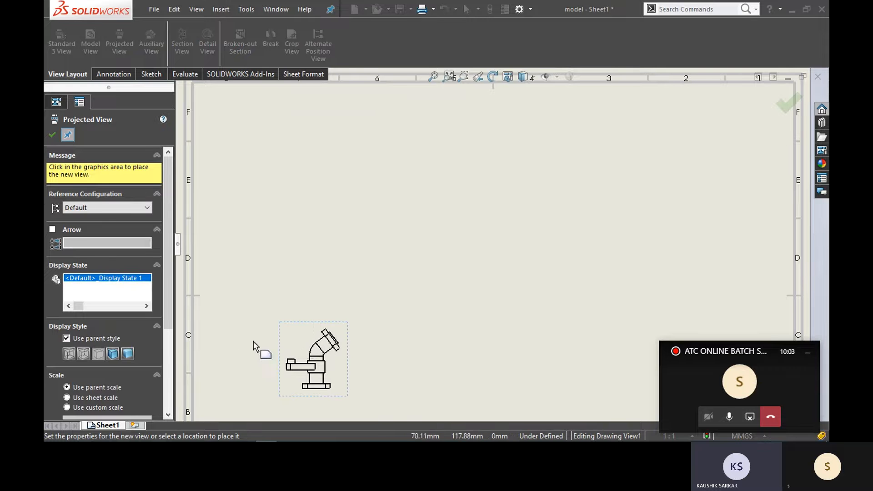
pyautogui.click(321, 168)
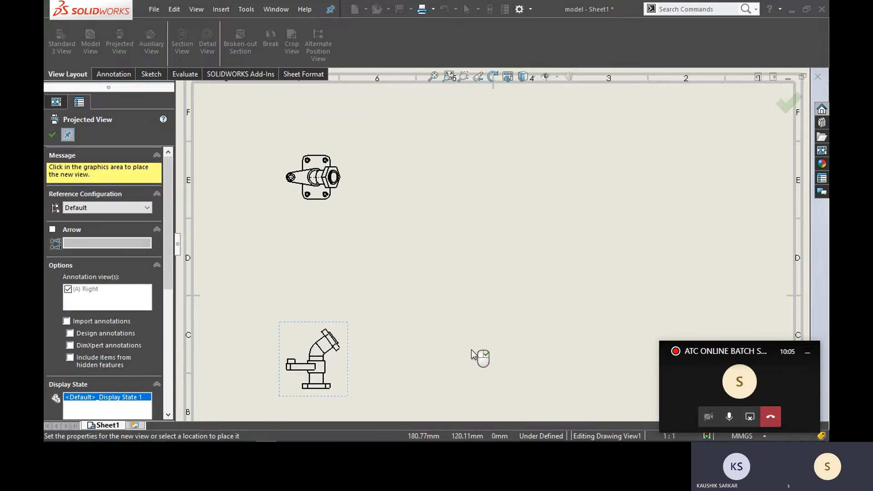
pyautogui.click(625, 361)
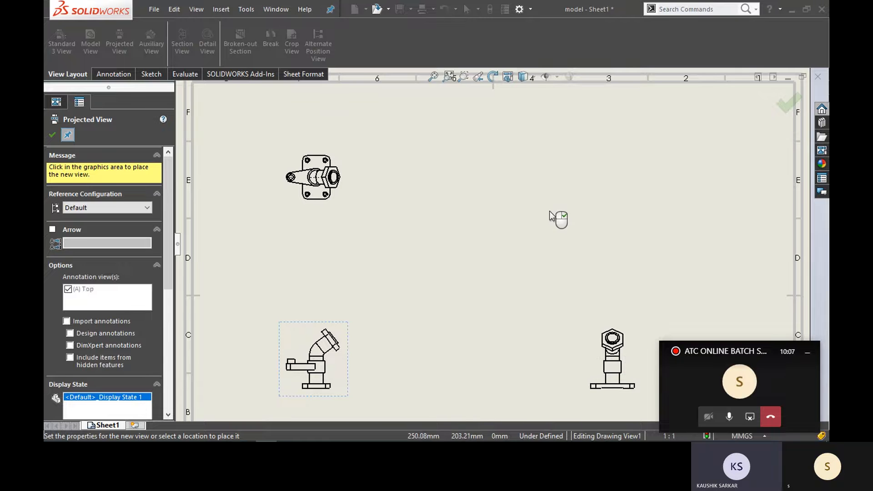
pyautogui.click(52, 135)
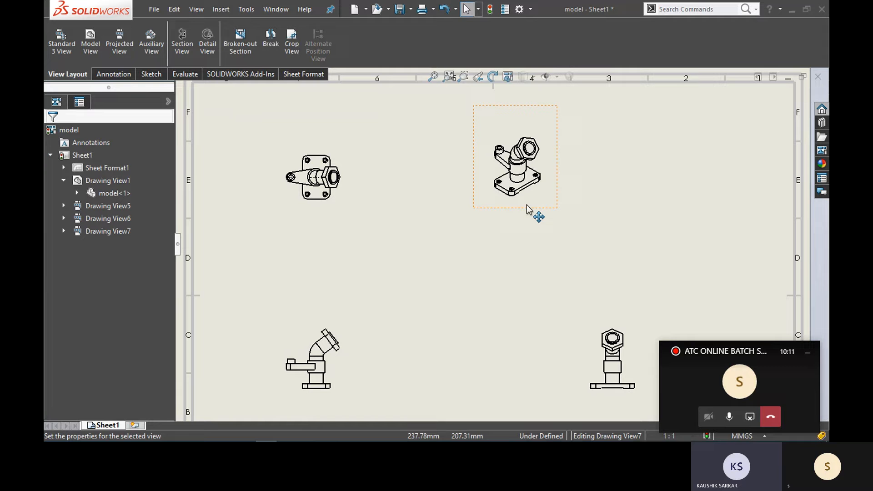
# Move the isometric view slightly right and down, and set its display style to Shaded
pyautogui.moveTo(549, 211)
pyautogui.mouseDown()
pyautogui.moveTo(607, 223)
pyautogui.moveTo(656, 219)
pyautogui.moveTo(536, 215)
pyautogui.mouseUp()
pyautogui.click(551, 198)
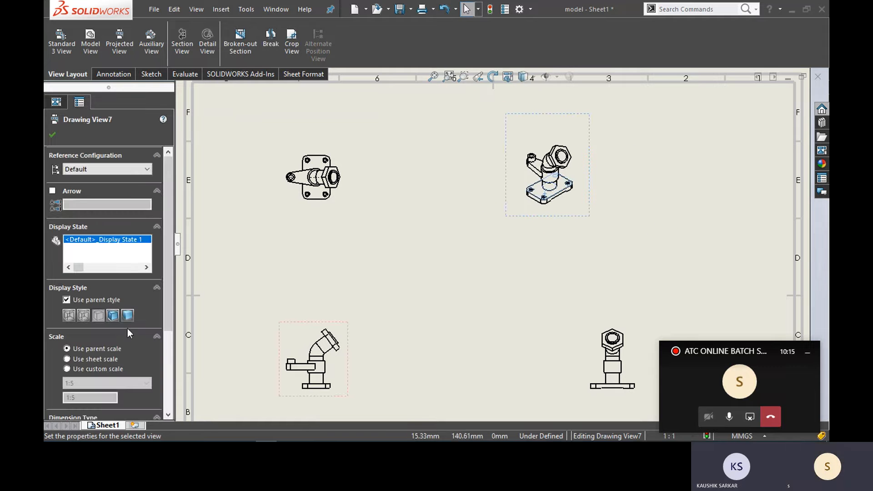
pyautogui.click(128, 315)
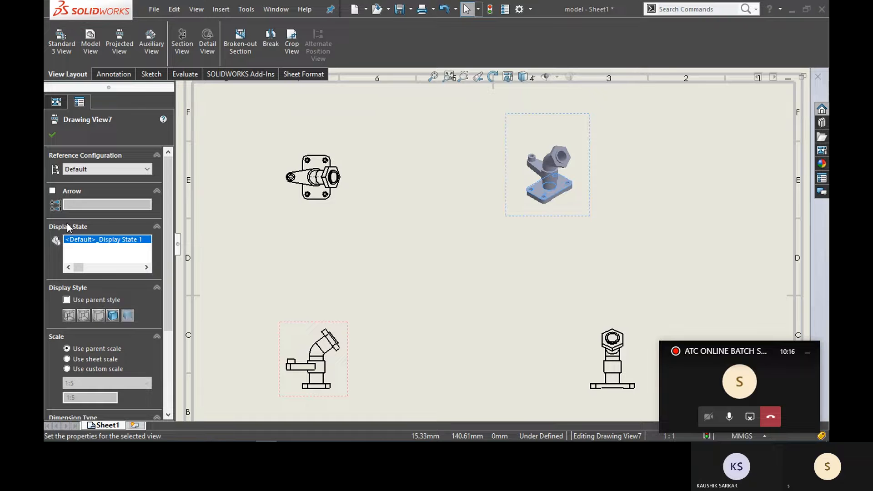
pyautogui.click(53, 134)
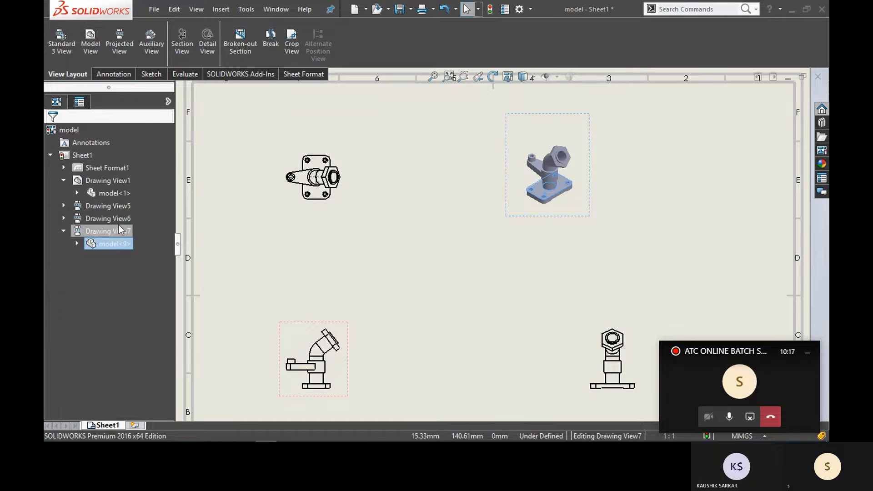
pyautogui.click(146, 40)
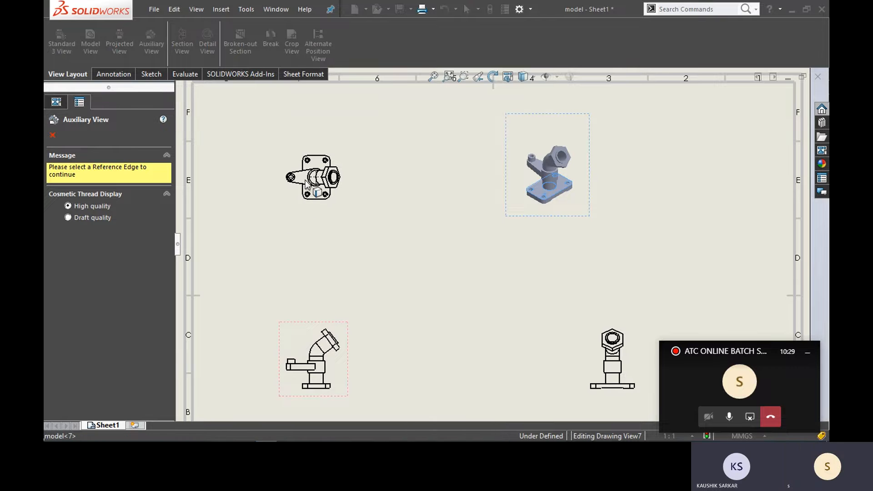
pyautogui.scroll(-5, 304, 177)
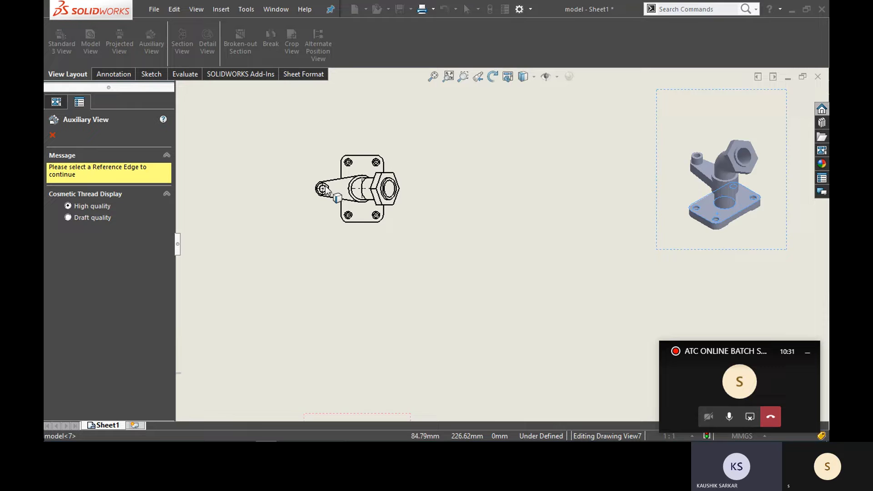
pyautogui.click(371, 205)
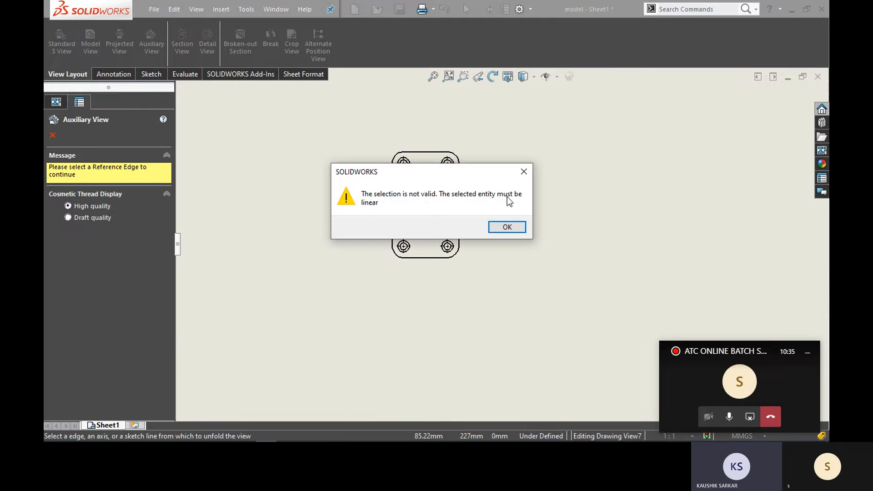
pyautogui.click(507, 227)
pyautogui.press('Escape')
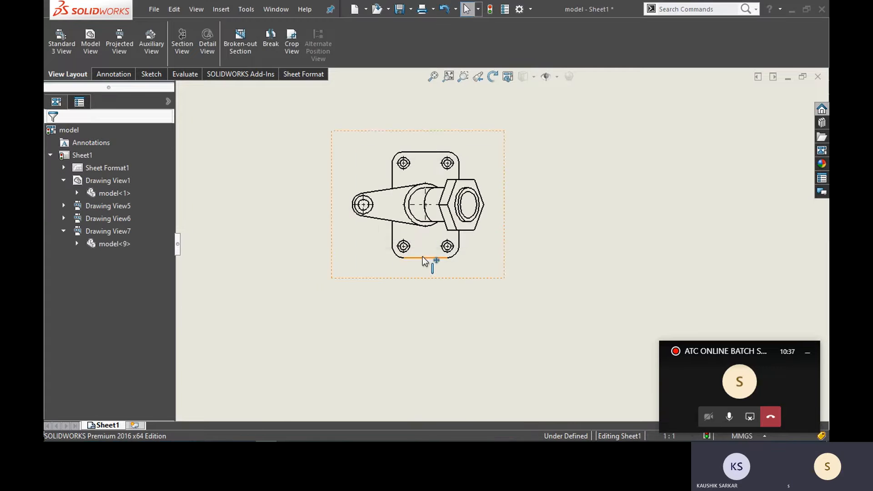
# Create an auxiliary view from the lower straight edge of the top view's base plate and place it directly below, with arrow label A
pyautogui.scroll(3, 423, 253)
pyautogui.click(428, 256)
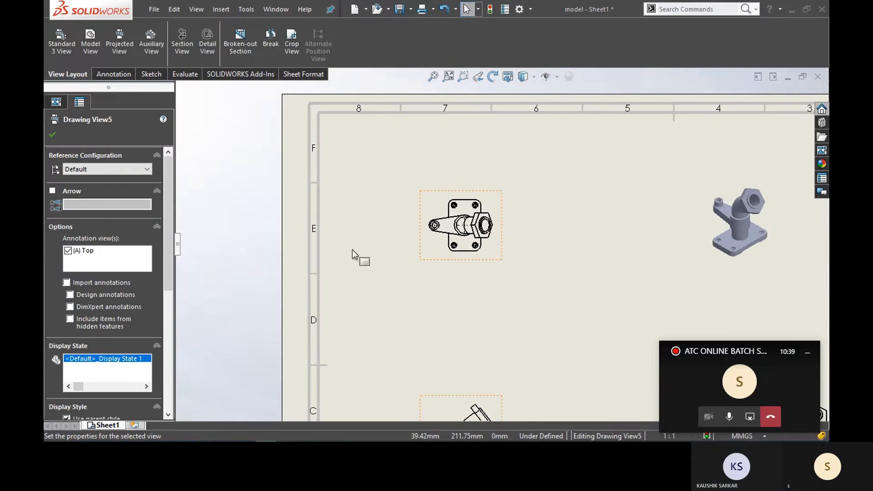
pyautogui.click(149, 43)
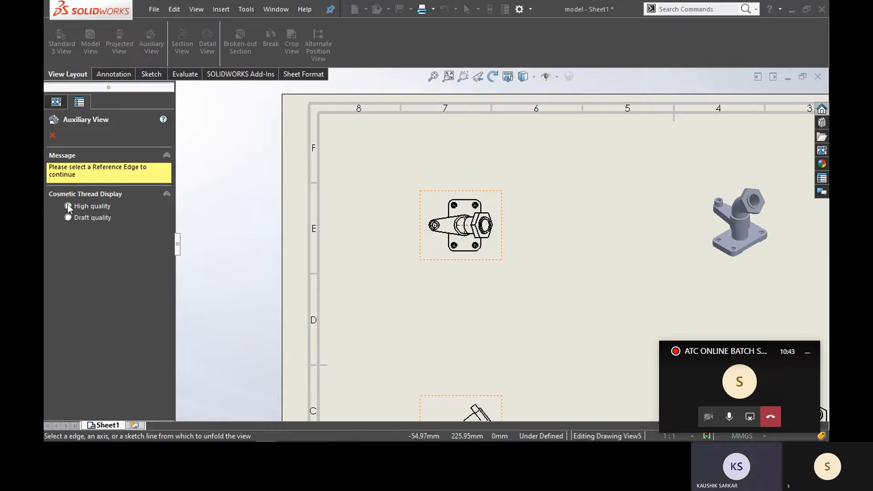
pyautogui.click(458, 252)
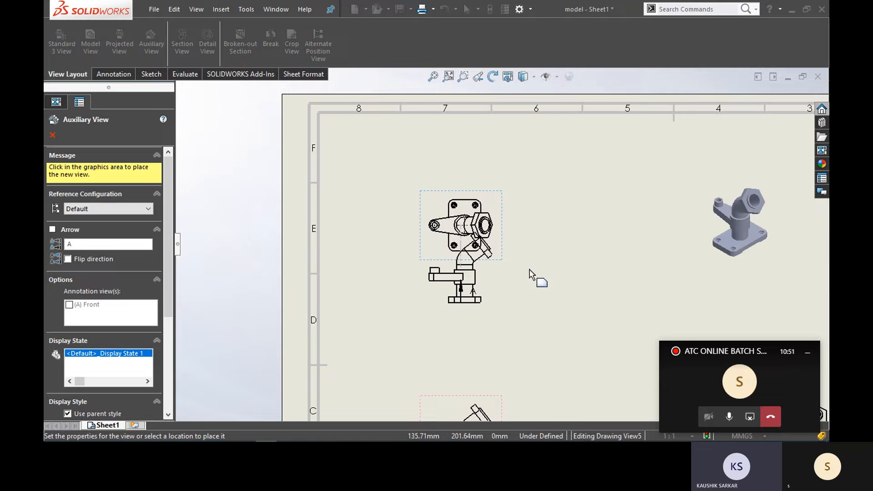
pyautogui.click(506, 318)
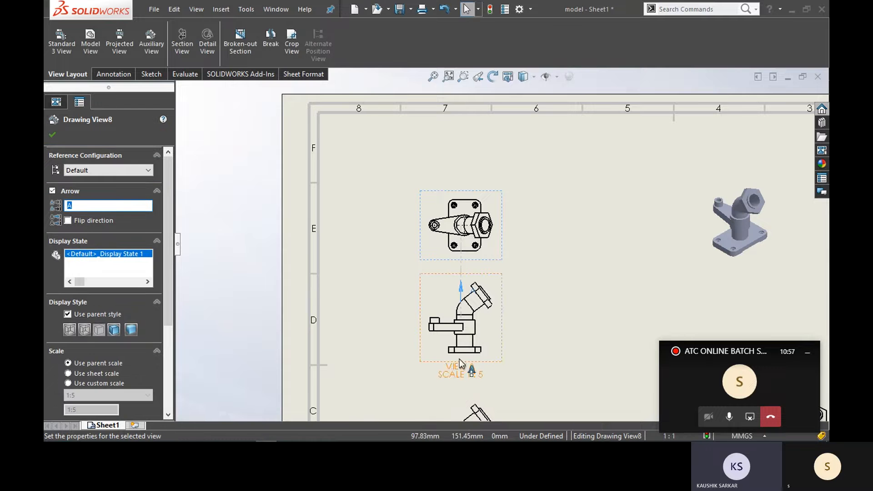
pyautogui.moveTo(402, 301); pyautogui.dragTo(333, 234, button='middle')
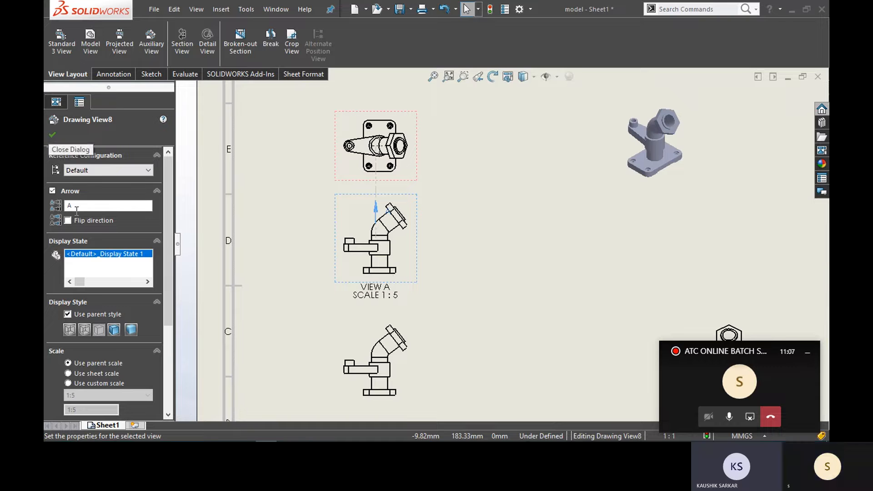
# Flip the direction of the auxiliary view, restore it and accept the view
pyautogui.click(68, 220)
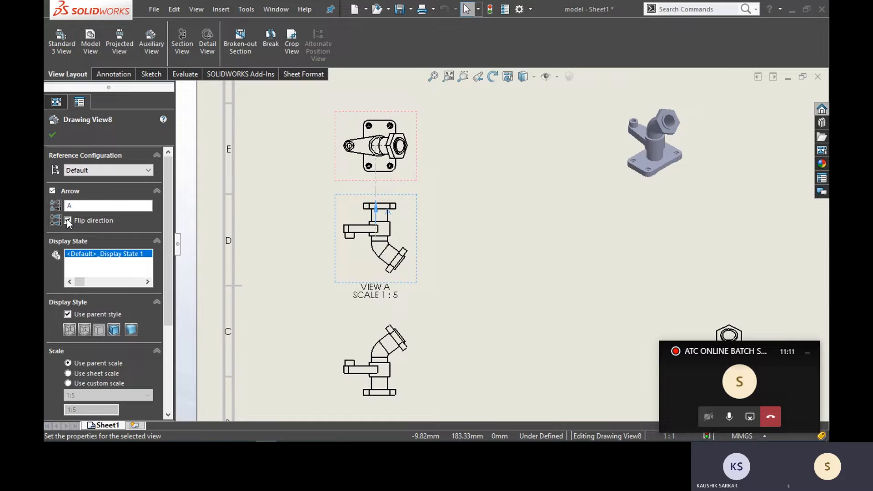
pyautogui.click(68, 220)
pyautogui.click(52, 135)
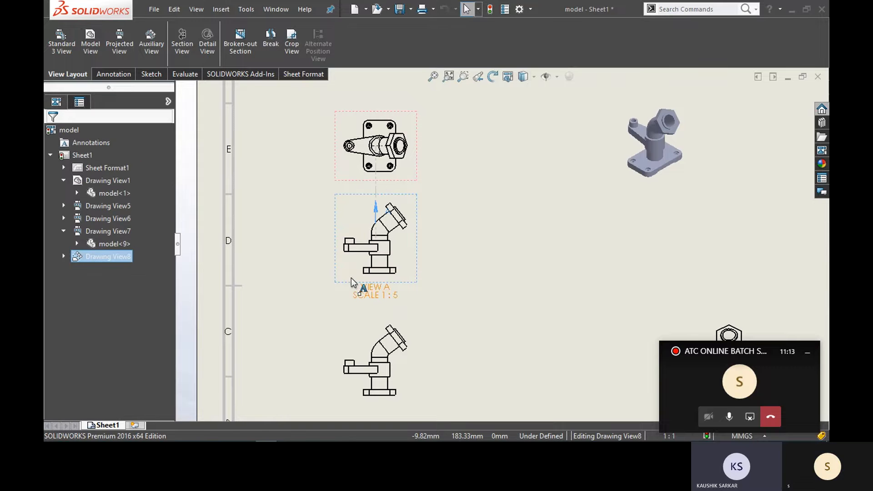
# Delete the auxiliary view's label, and the auxiliary view itself below the top view
pyautogui.click(357, 288)
pyautogui.press('Delete')
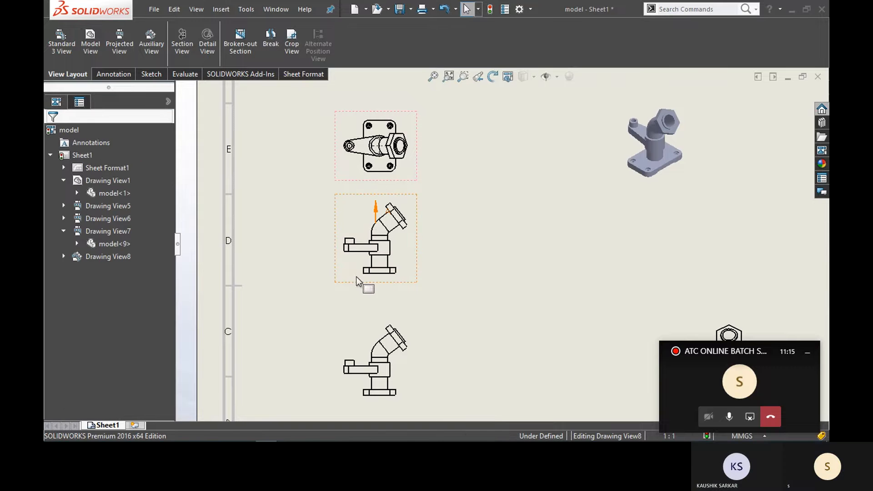
pyautogui.moveTo(303, 172); pyautogui.dragTo(449, 305)
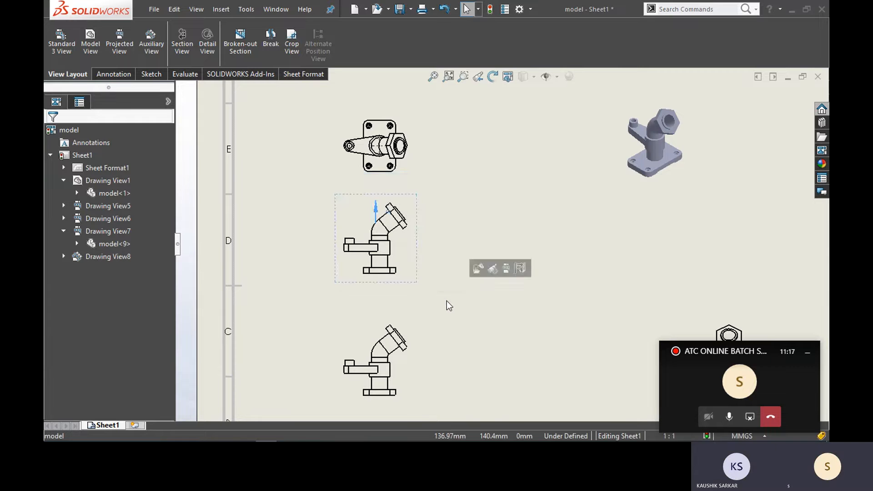
pyautogui.press('Delete')
pyautogui.click(514, 184)
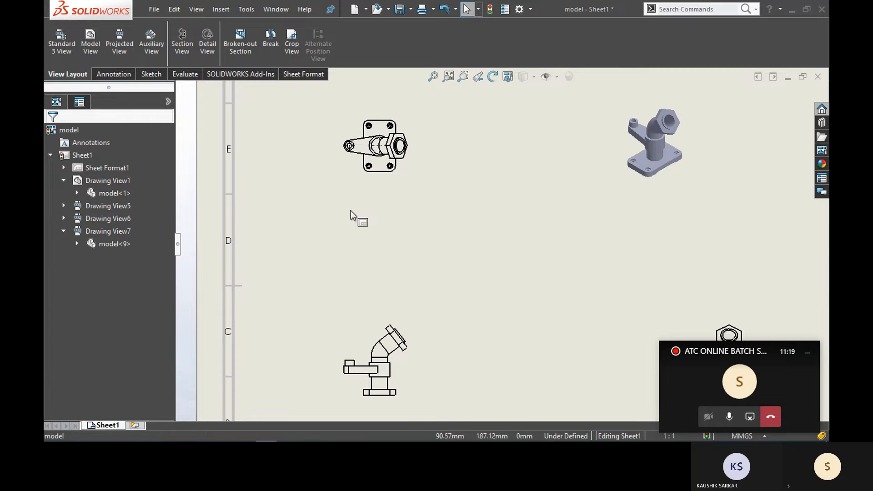
# Create a section view from a vertical cutting line through the middle of the top view's base plate and place it to the right
pyautogui.click(193, 32)
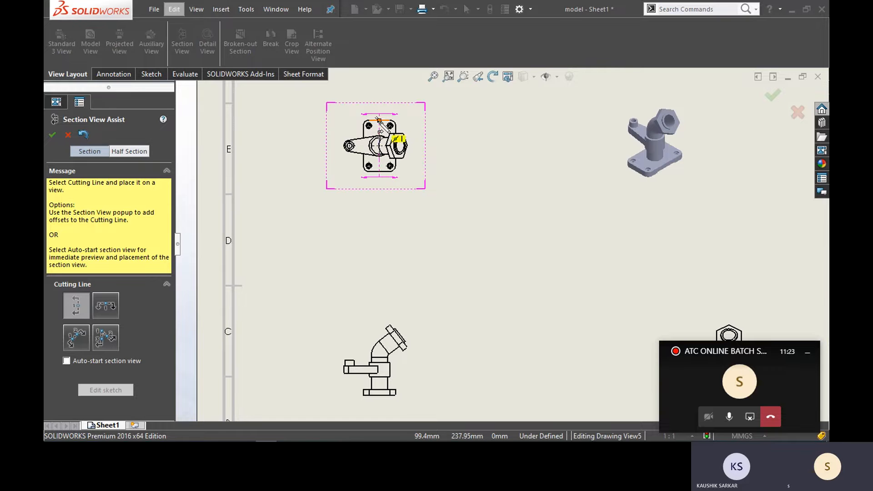
pyautogui.click(378, 120)
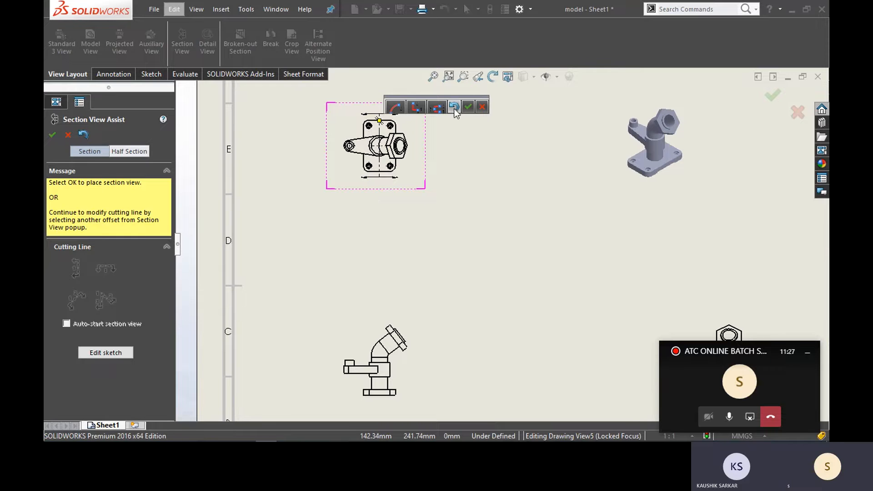
pyautogui.click(468, 107)
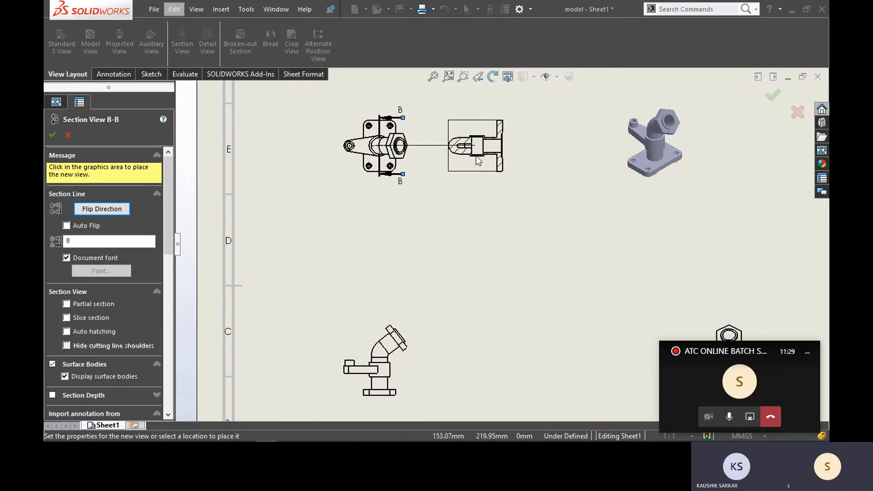
pyautogui.click(476, 157)
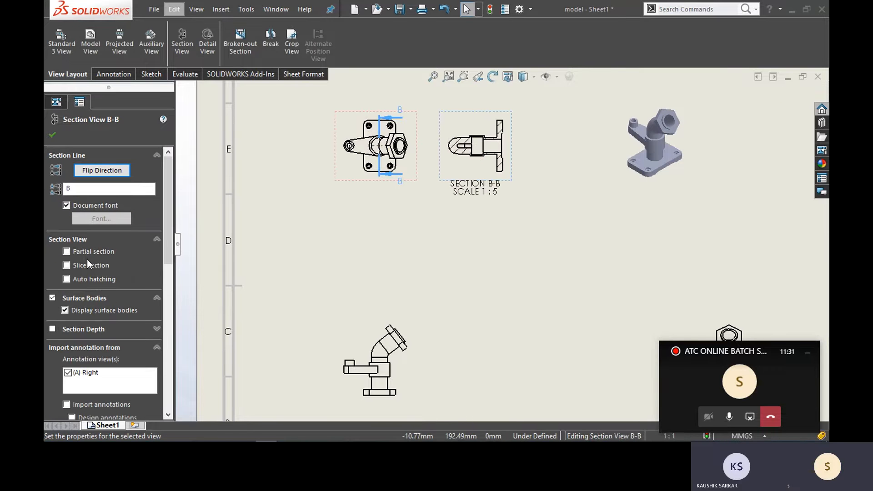
# Stop using the document font for section line B and set a bold font 5 mm high, applying it to the section view as well
pyautogui.doubleClick(73, 189)
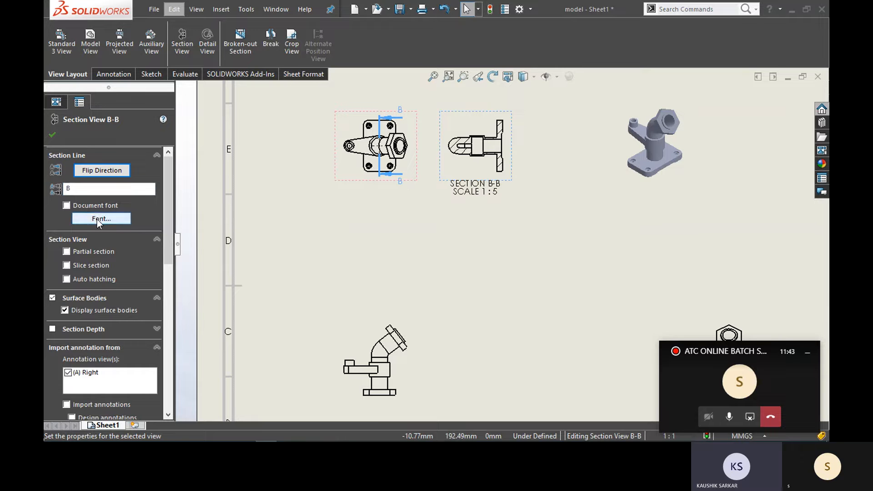
pyautogui.click(97, 219)
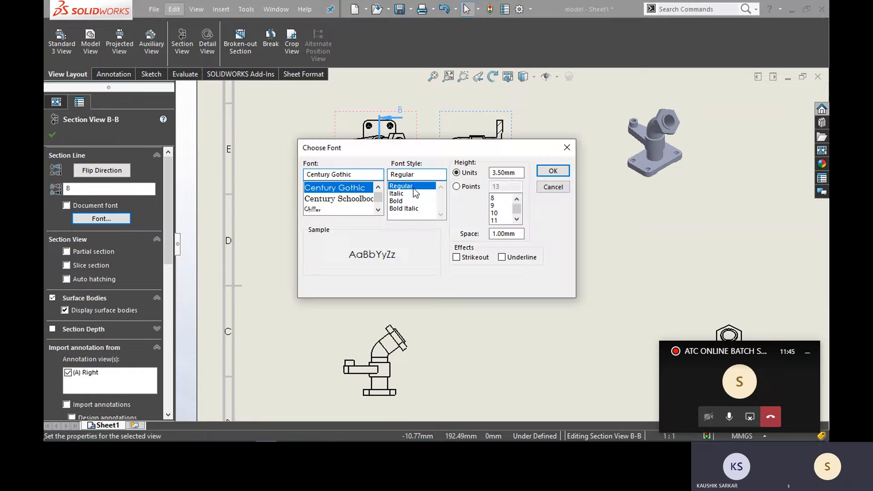
pyautogui.write('5')
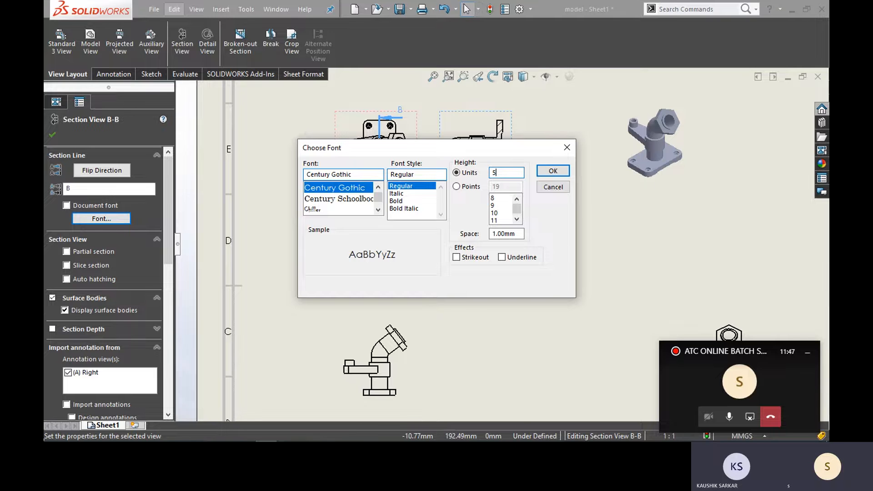
pyautogui.click(397, 200)
pyautogui.click(552, 172)
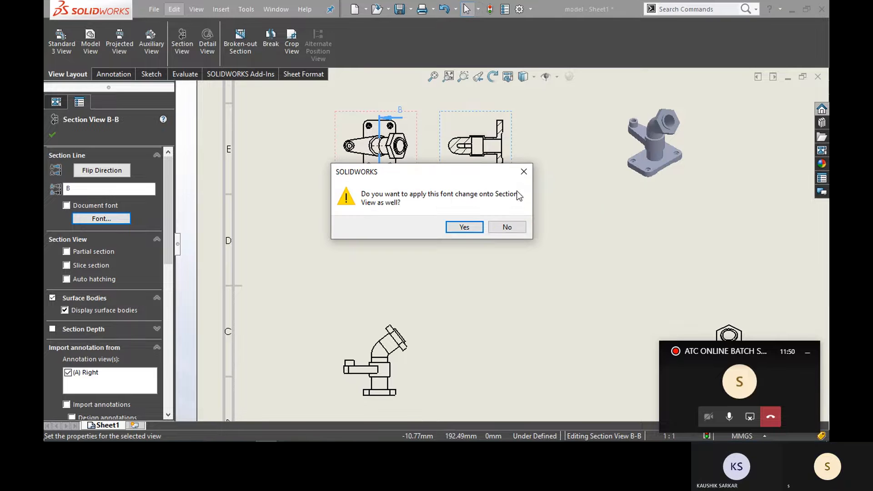
pyautogui.click(465, 226)
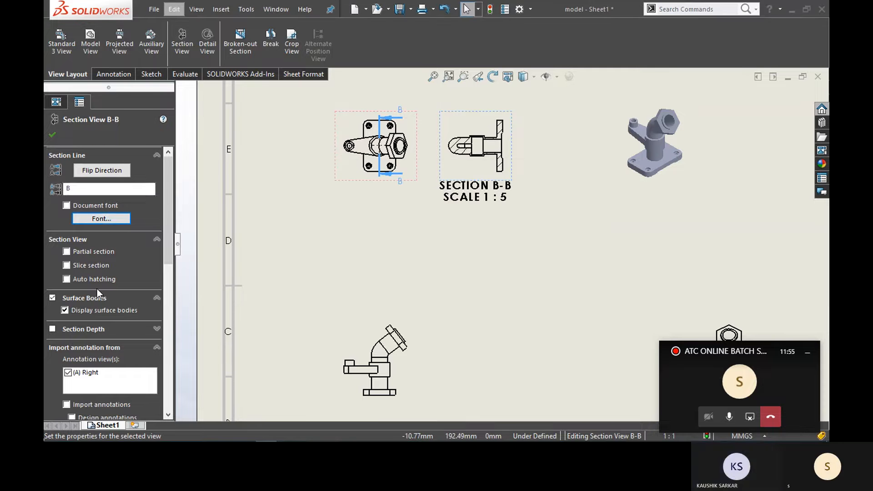
pyautogui.scroll(-3, 102, 291)
pyautogui.scroll(-2, 84, 288)
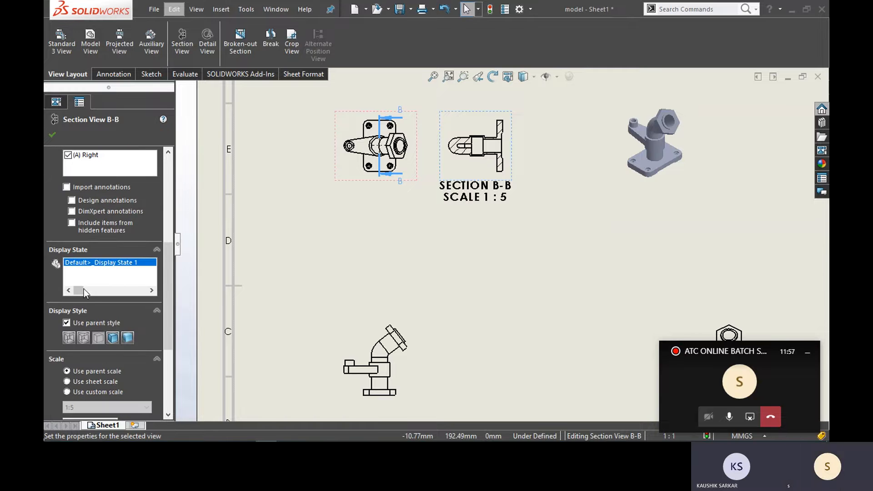
pyautogui.click(54, 134)
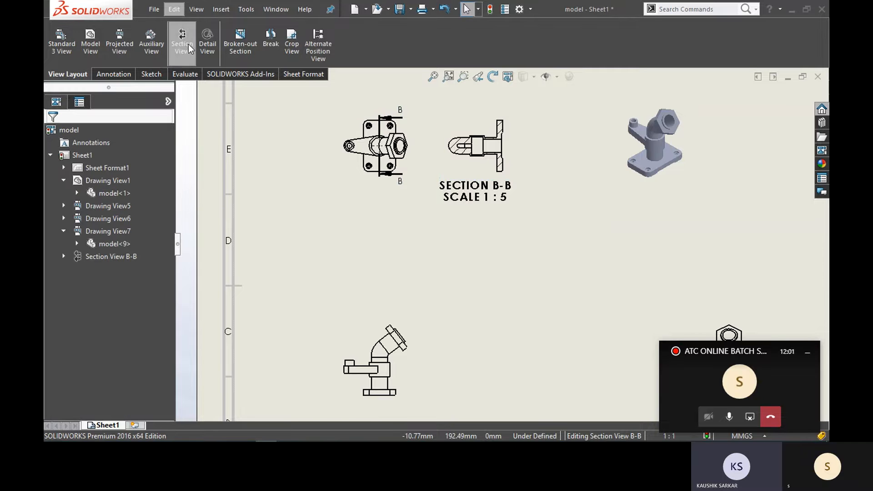
# Create a detail view from a circle around the base view's angled flanged end and place it to the right of the base view
pyautogui.click(207, 46)
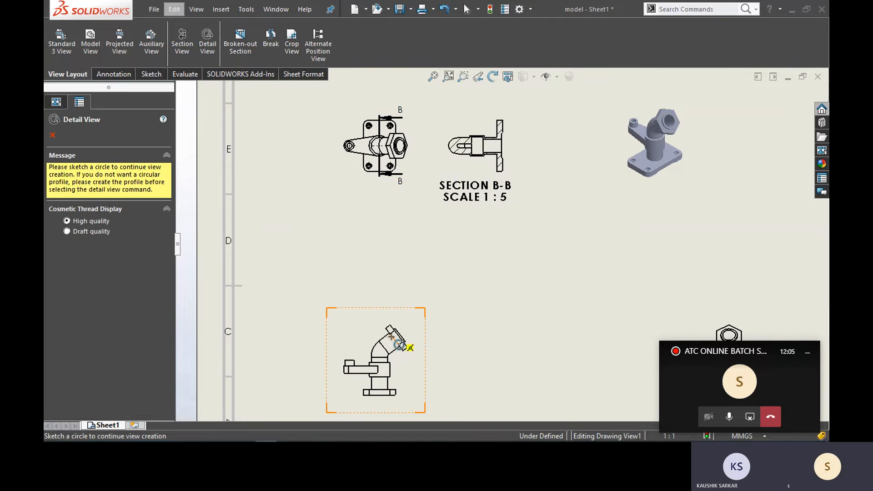
pyautogui.click(394, 339)
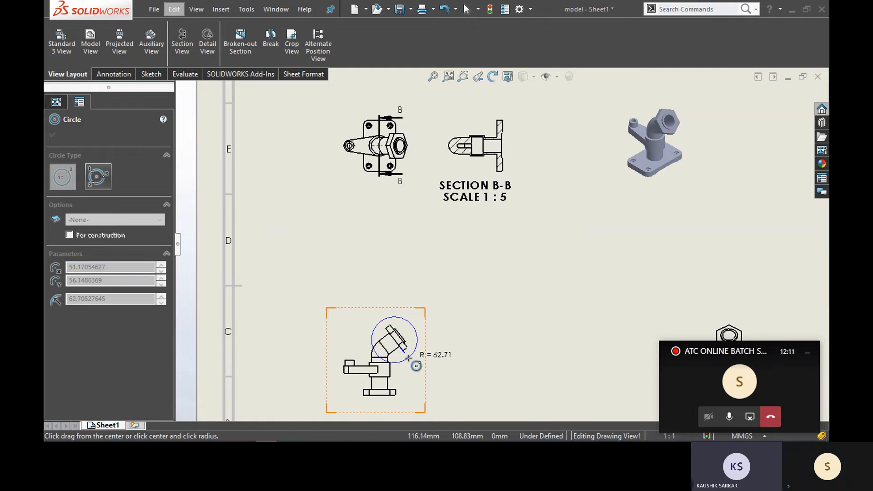
pyautogui.click(414, 360)
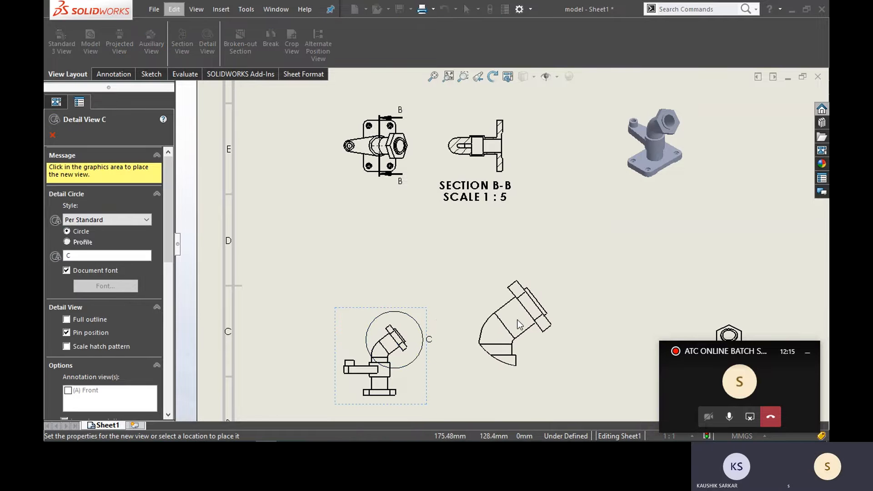
pyautogui.click(520, 308)
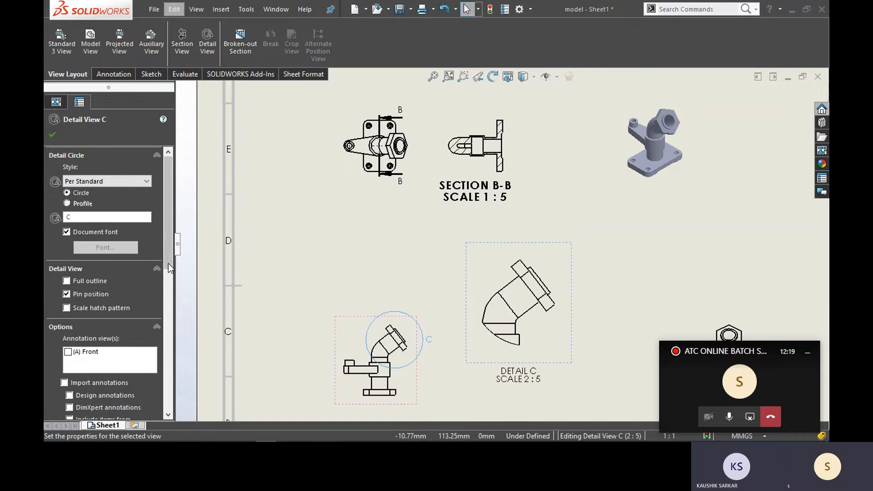
pyautogui.scroll(-5, 165, 289)
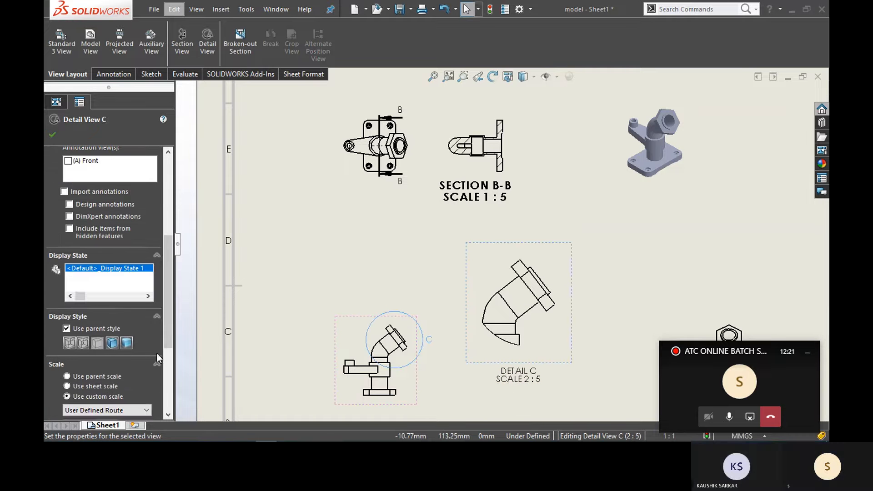
pyautogui.scroll(-3, 167, 345)
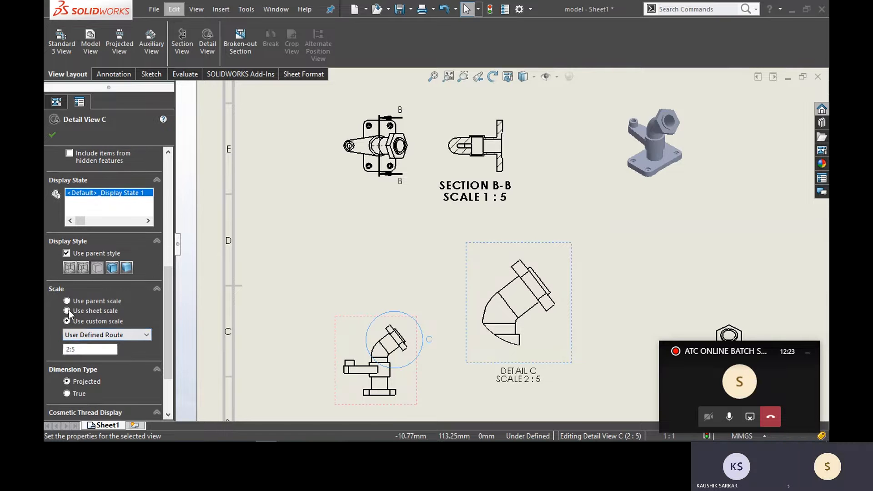
pyautogui.doubleClick(79, 348)
pyautogui.click(51, 135)
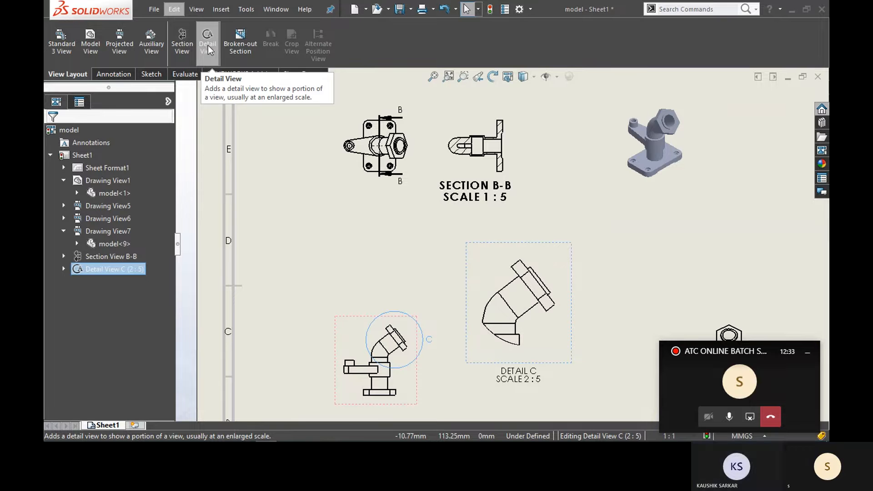
# Try to sketch a spline boundary for a broken-out section over the lower part of the top view
pyautogui.click(241, 42)
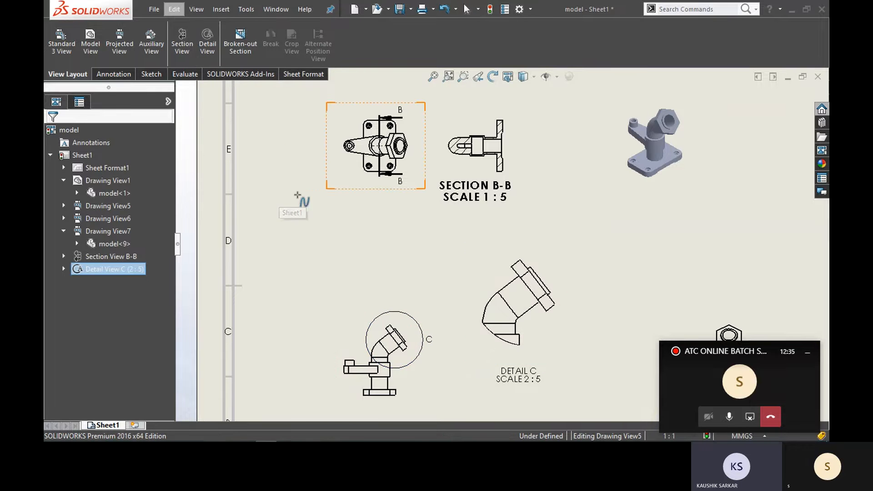
pyautogui.click(362, 153)
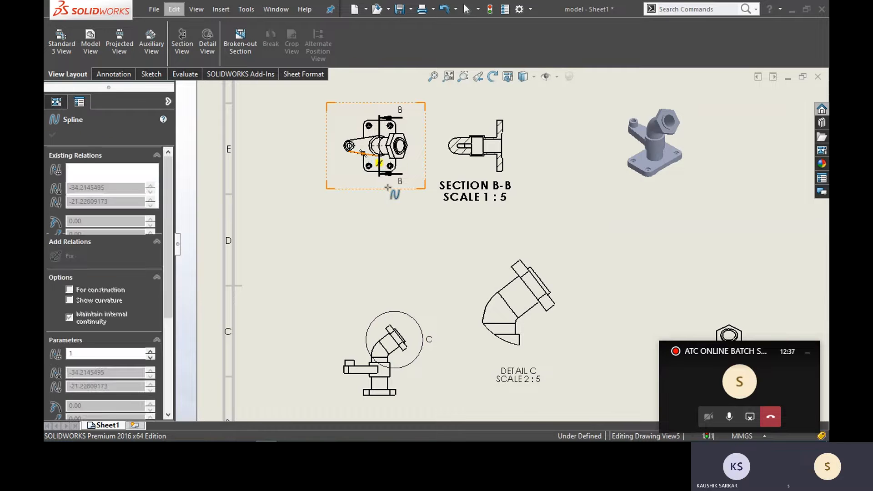
pyautogui.click(395, 171)
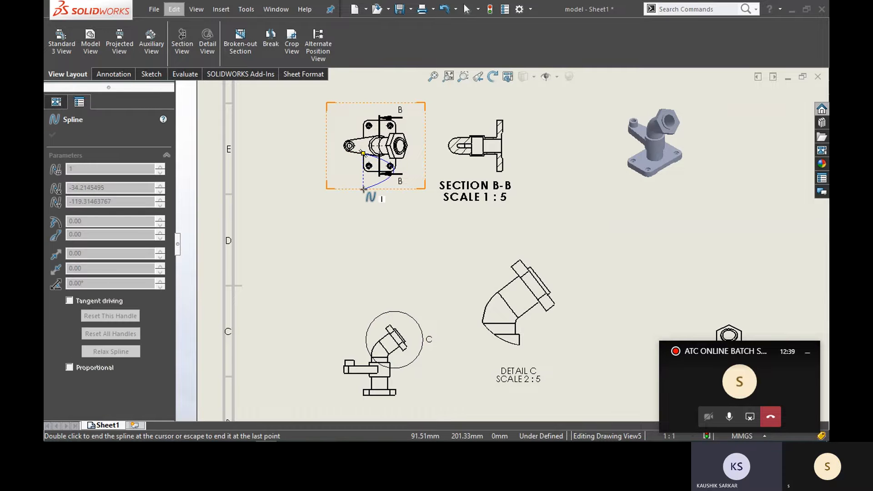
pyautogui.click(366, 168)
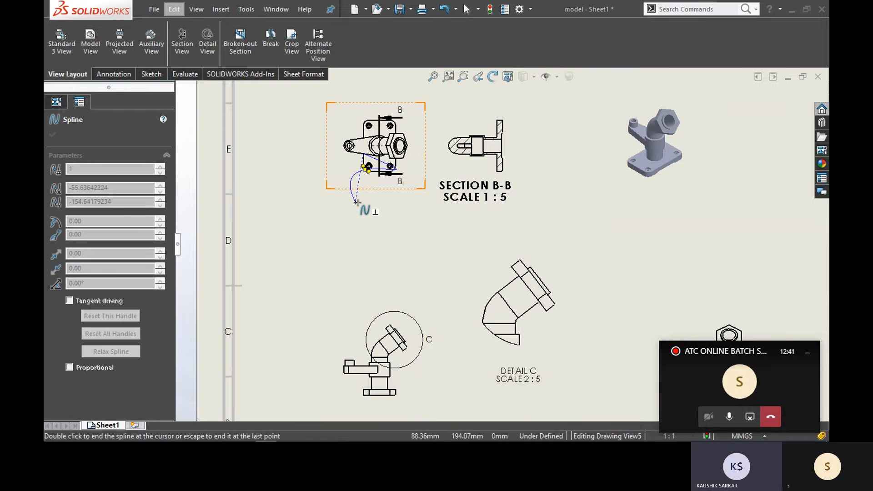
pyautogui.rightClick(358, 203)
pyautogui.click(370, 212)
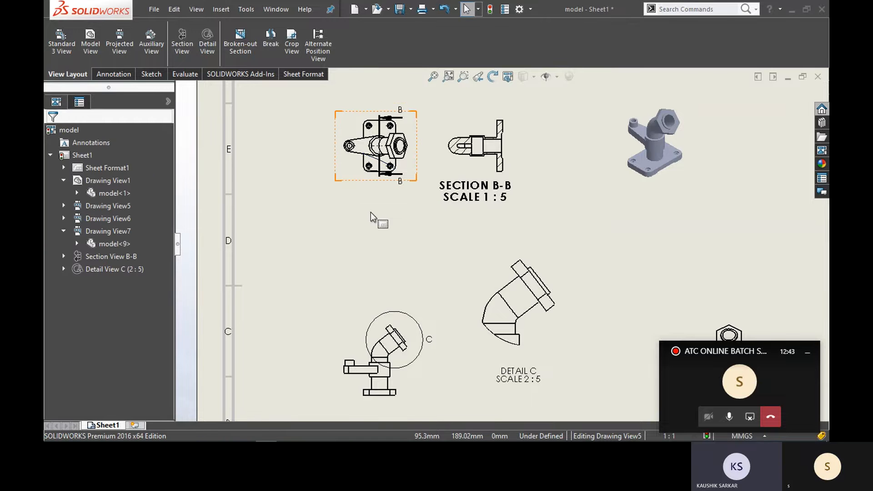
pyautogui.click(383, 191)
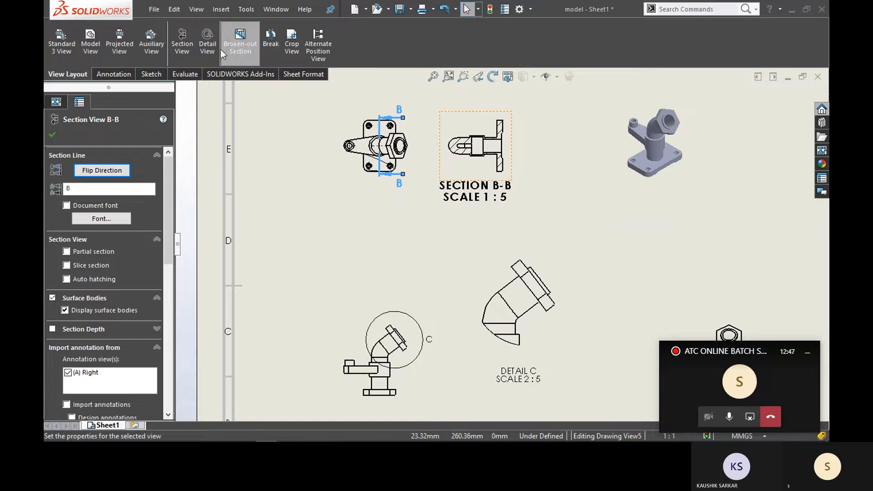
pyautogui.click(248, 42)
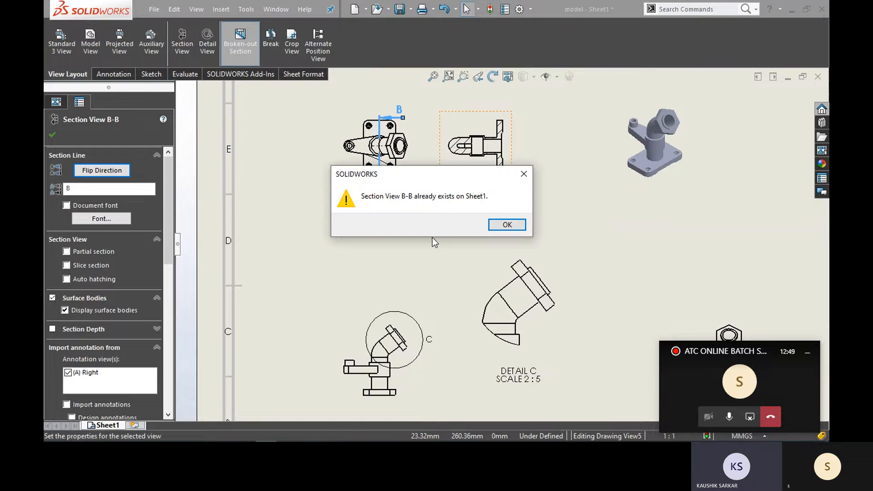
pyautogui.click(501, 225)
pyautogui.click(53, 134)
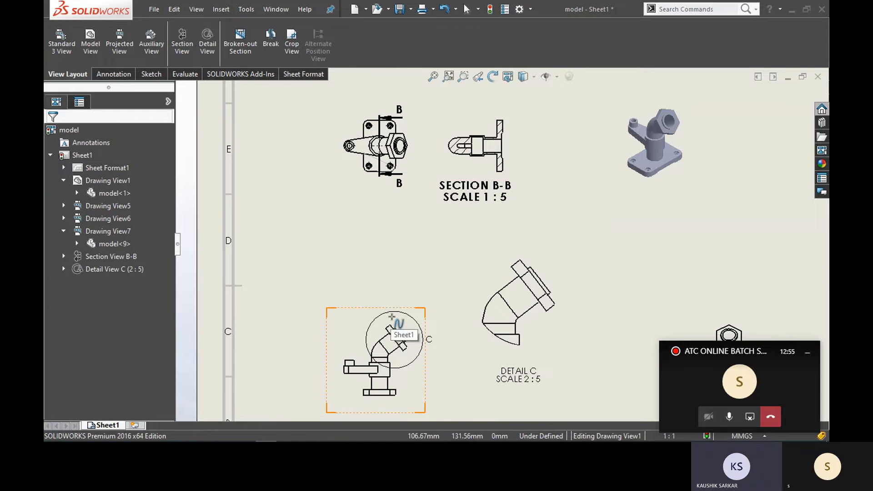
# Try to sketch a spline boundary diagonally across the base view's lower pipe section and bottom flange for a broken-out section
pyautogui.click(389, 322)
pyautogui.moveTo(390, 245); pyautogui.dragTo(389, 241, button='middle')
pyautogui.scroll(3, 397, 193)
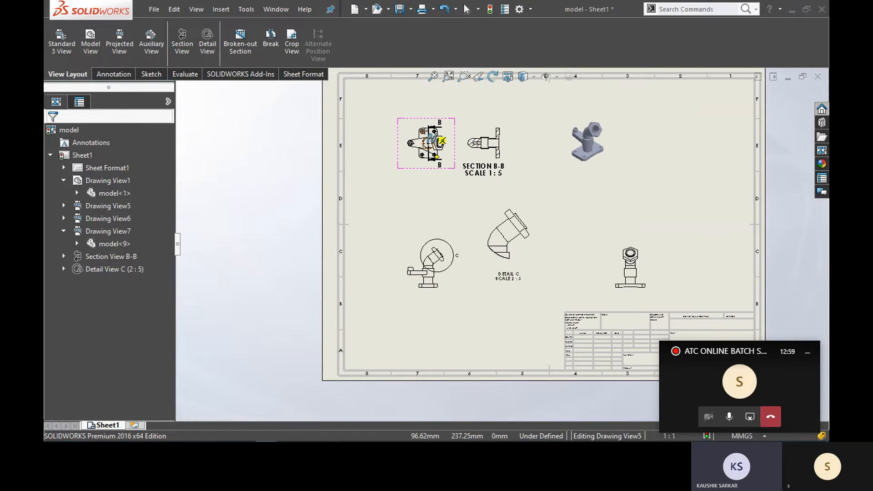
pyautogui.scroll(-4, 435, 255)
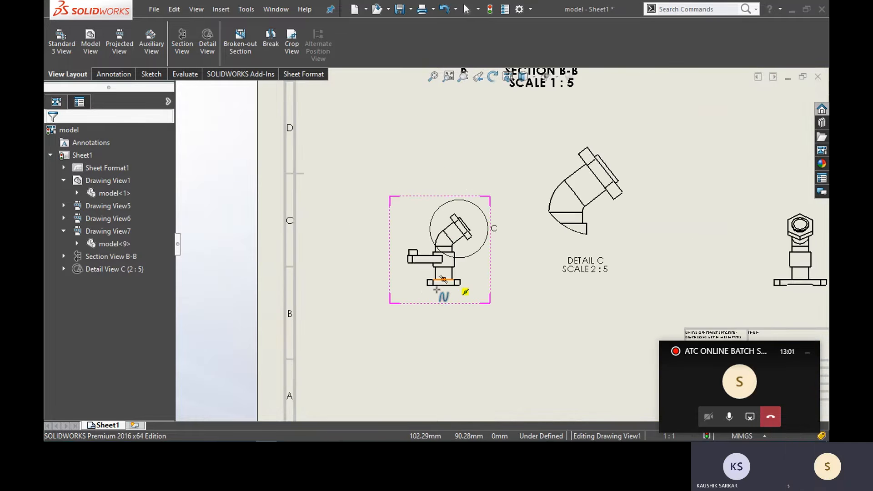
pyautogui.scroll(-2, 441, 259)
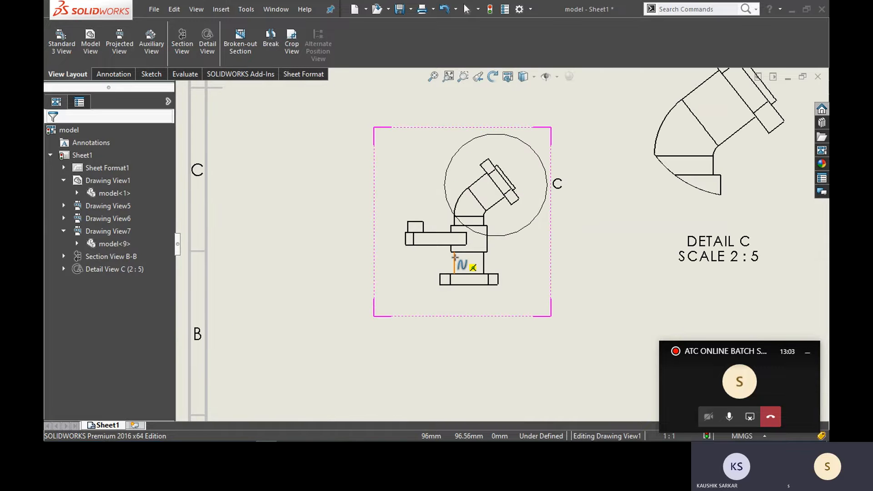
pyautogui.click(454, 258)
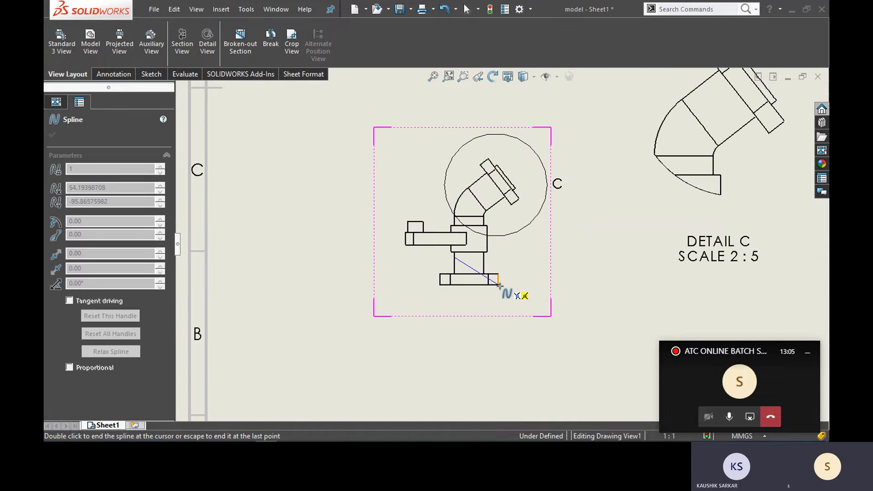
pyautogui.rightClick(475, 292)
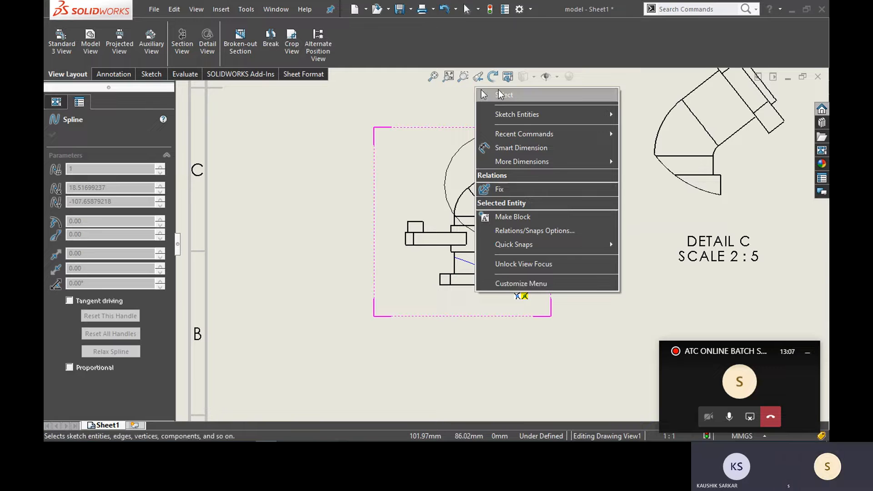
pyautogui.click(500, 95)
pyautogui.click(461, 268)
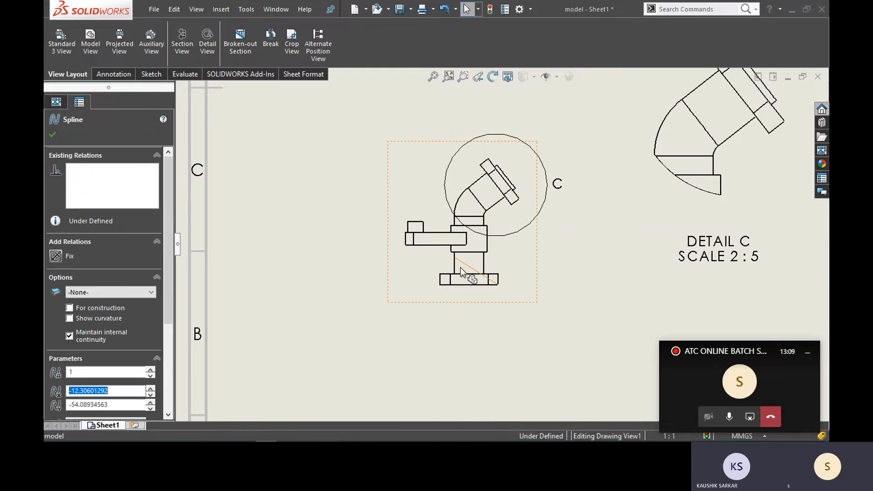
pyautogui.click(53, 135)
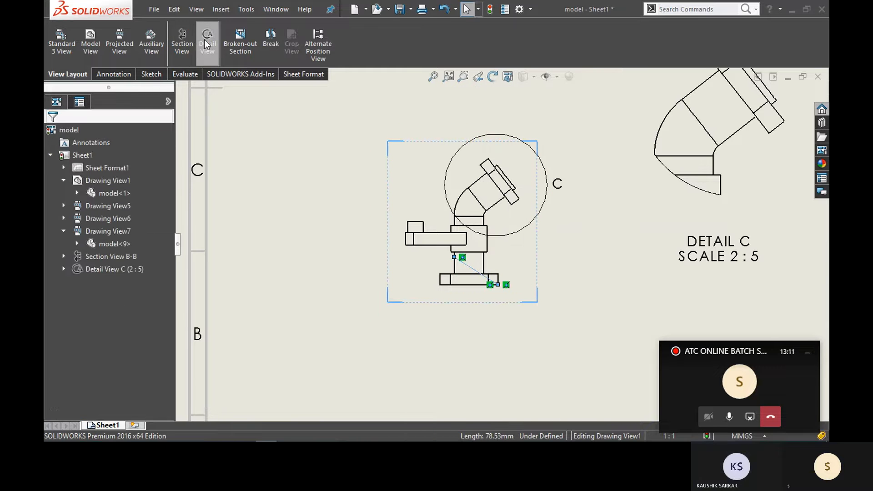
# Try to create a broken-out section from the open spline in the base view and delete that spline
pyautogui.click(241, 59)
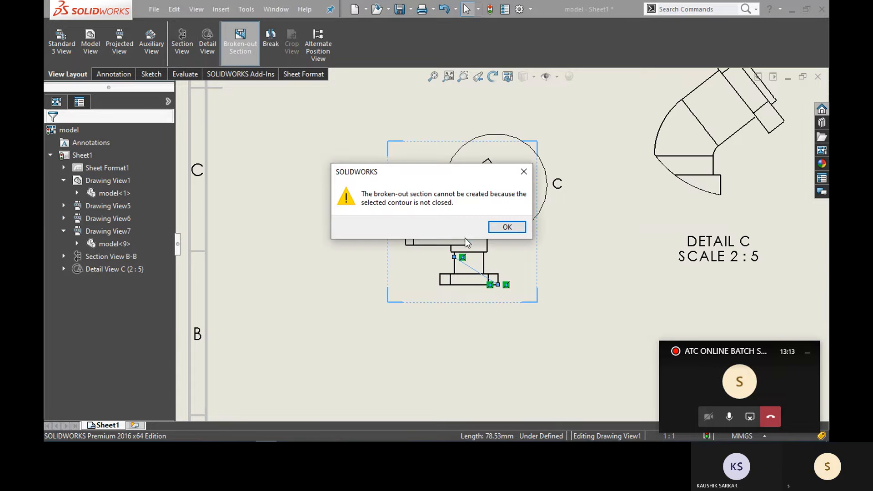
pyautogui.click(505, 227)
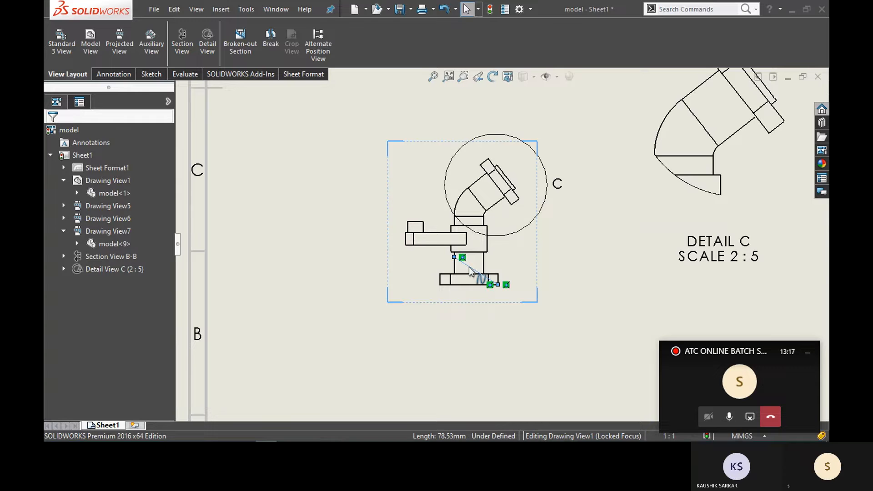
pyautogui.press('Escape')
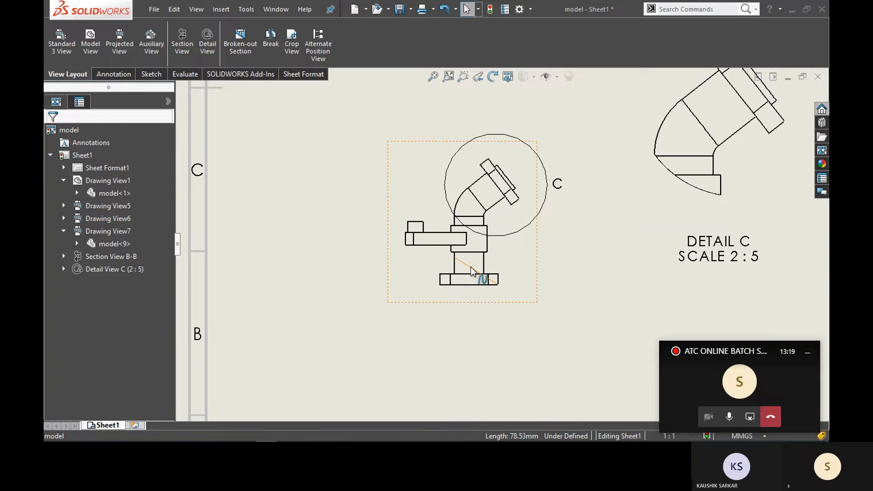
pyautogui.press('Delete')
# Create a broken-out section in the base view from a closed spline around the middle of the bottom flange
pyautogui.click(237, 45)
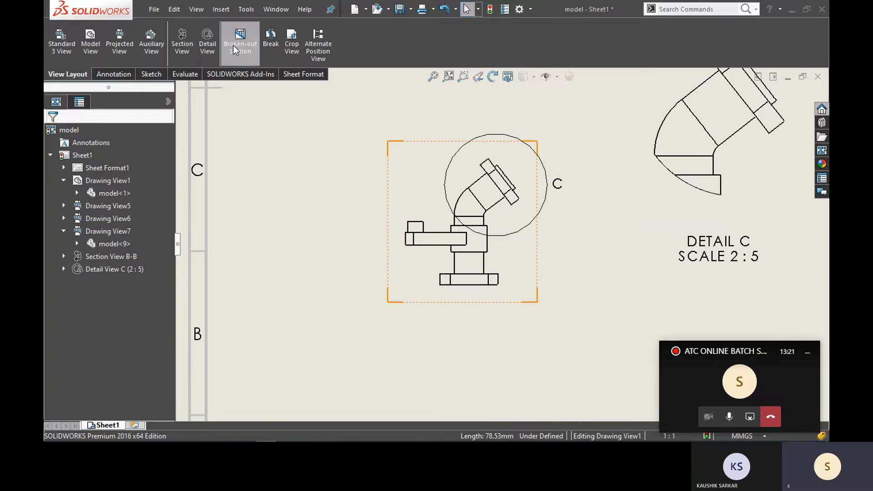
pyautogui.click(453, 263)
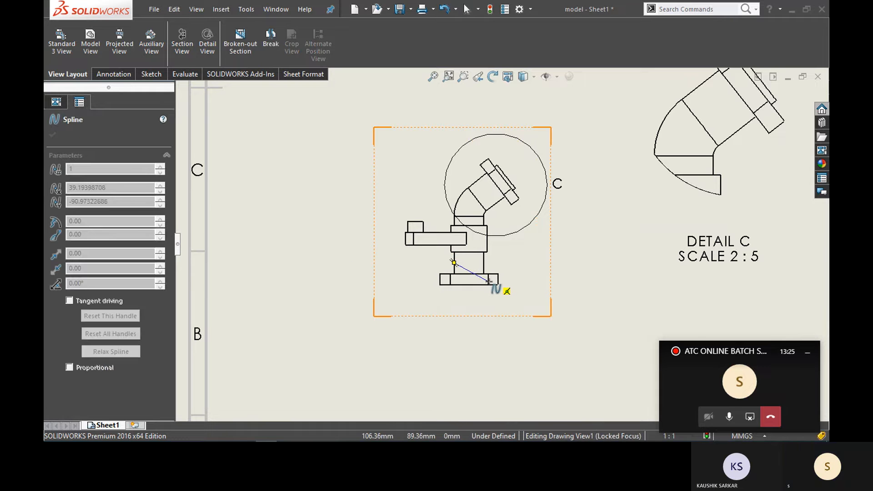
pyautogui.click(488, 284)
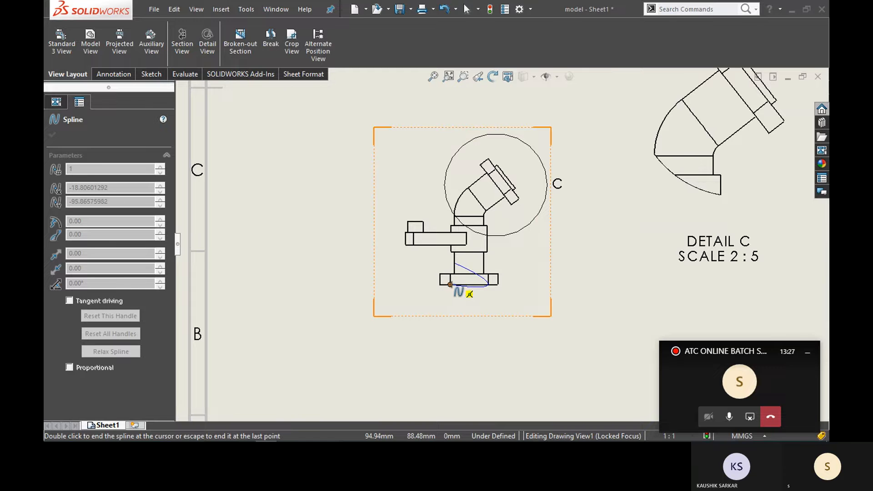
pyautogui.click(455, 265)
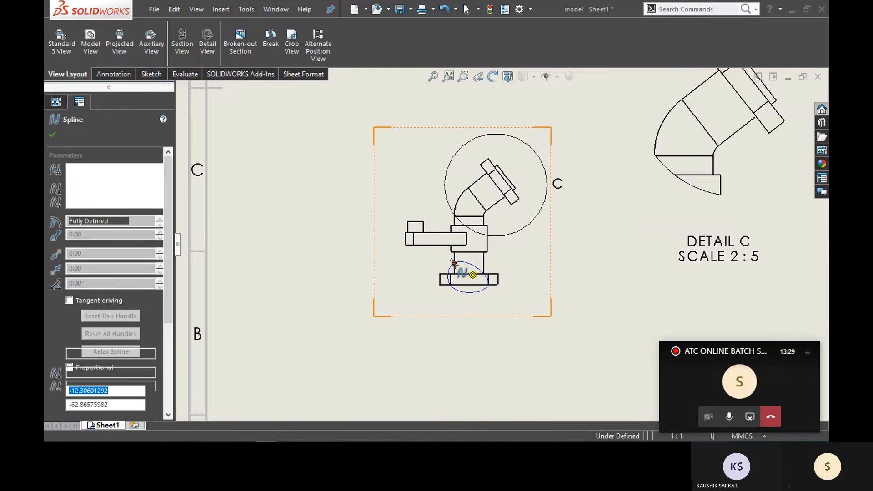
pyautogui.rightClick(457, 266)
pyautogui.click(473, 273)
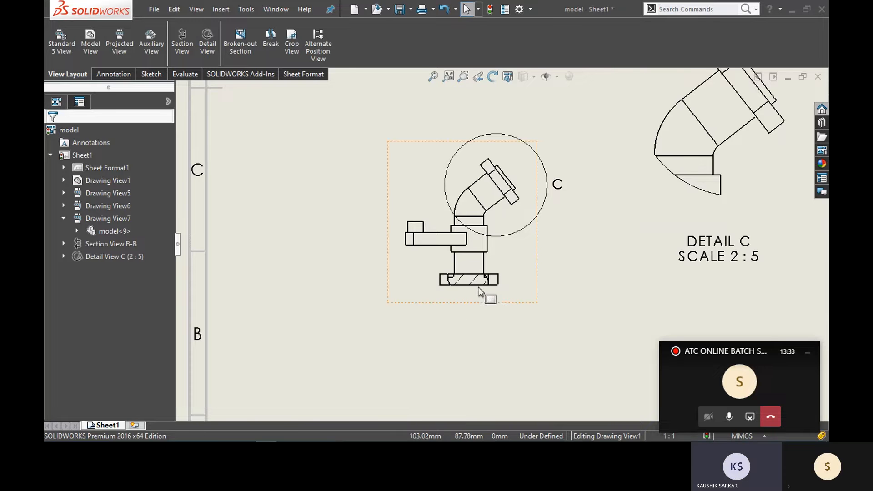
# Delete the broken-out section from the base view's bottom flange together with its section sketch
pyautogui.scroll(-5, 473, 284)
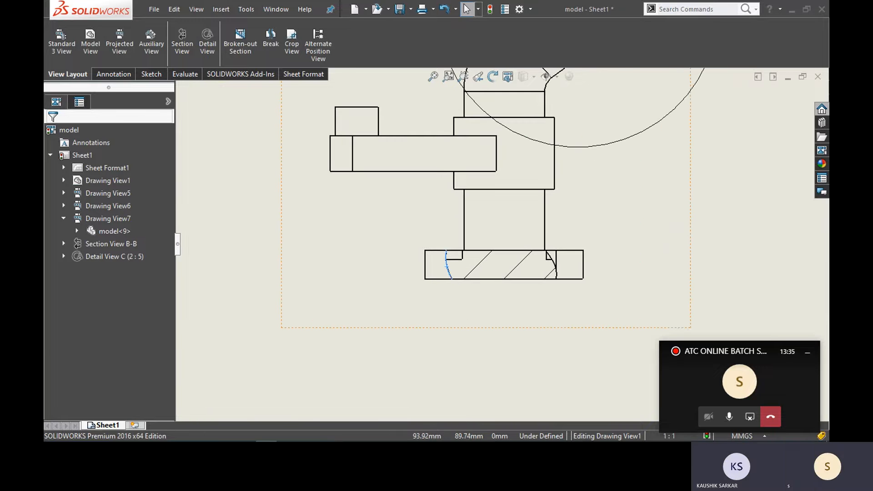
pyautogui.click(448, 269)
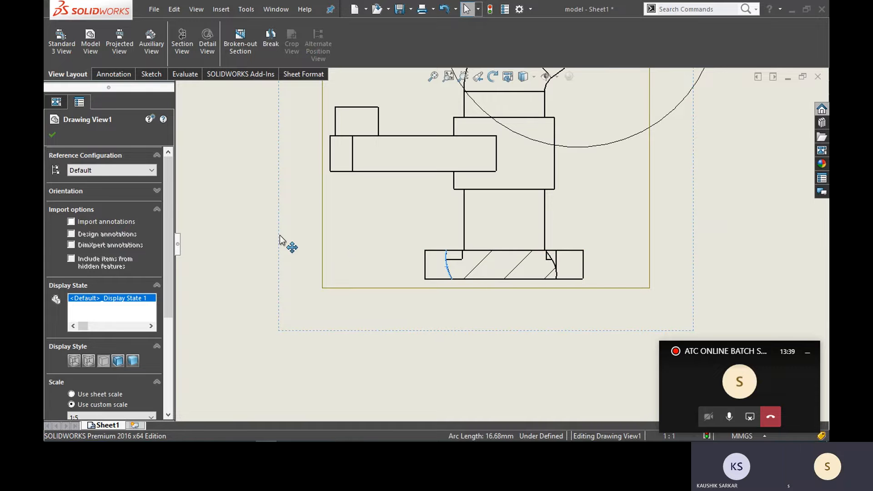
pyautogui.click(53, 135)
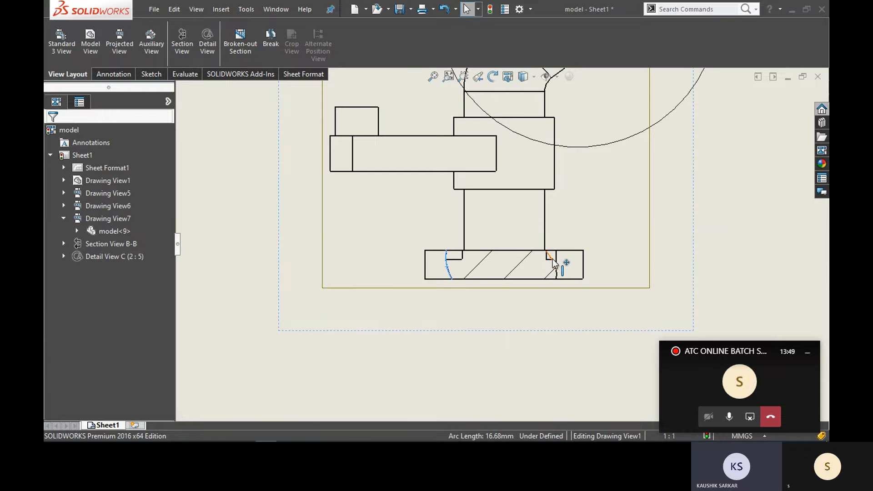
pyautogui.scroll(-5, 550, 259)
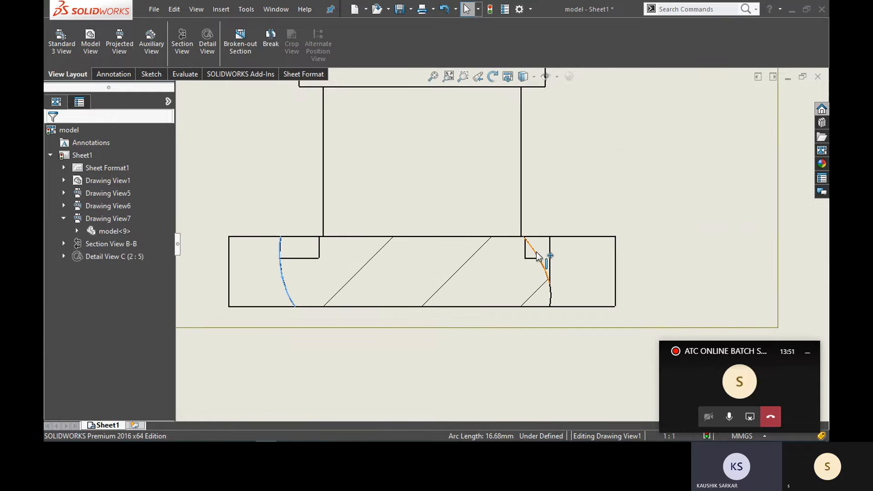
pyautogui.click(536, 252)
pyautogui.press('Delete')
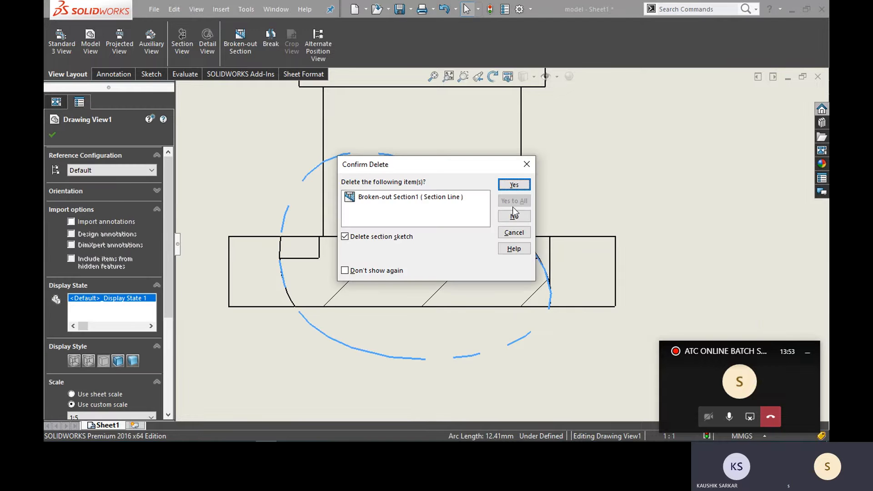
pyautogui.click(514, 185)
# Dimension the overall width of the base view's bottom flange and place the dimension below it
pyautogui.scroll(5, 432, 227)
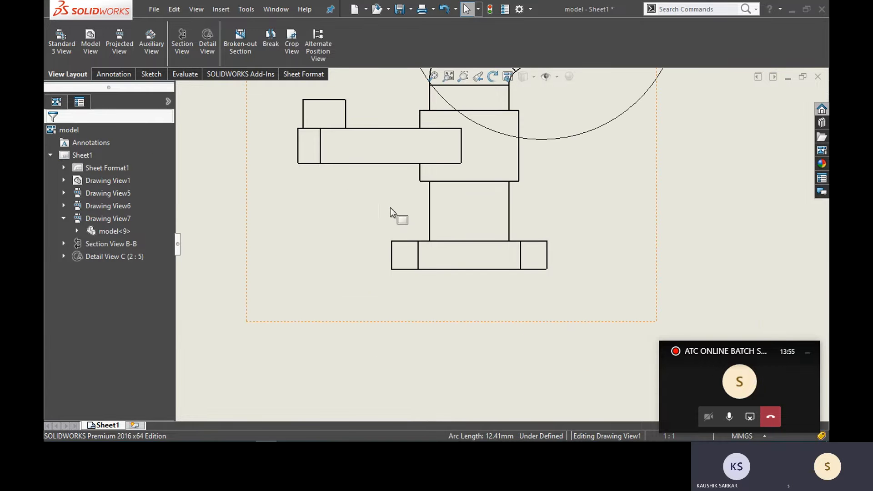
pyautogui.moveTo(317, 97); pyautogui.dragTo(180, 101, button='middle')
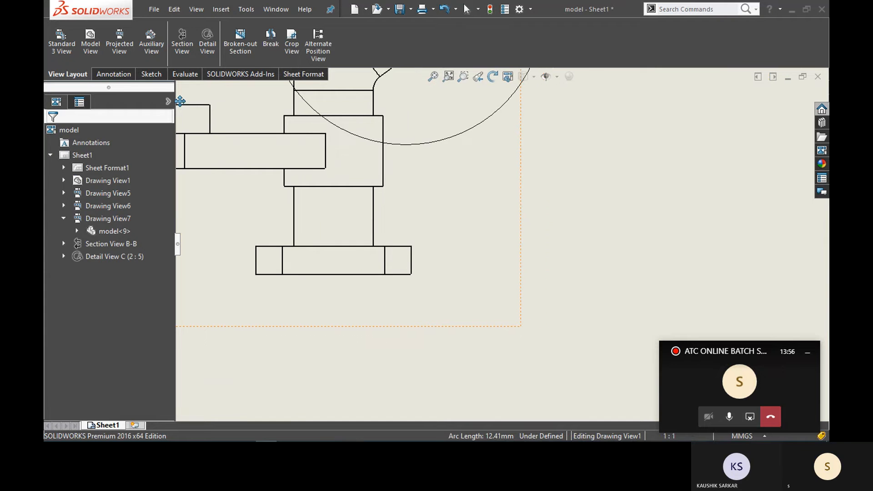
pyautogui.click(111, 75)
pyautogui.click(67, 43)
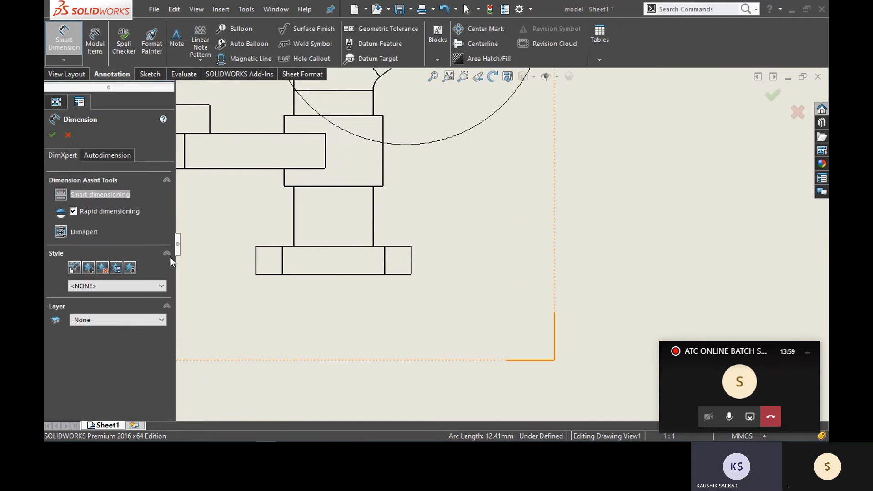
pyautogui.click(256, 275)
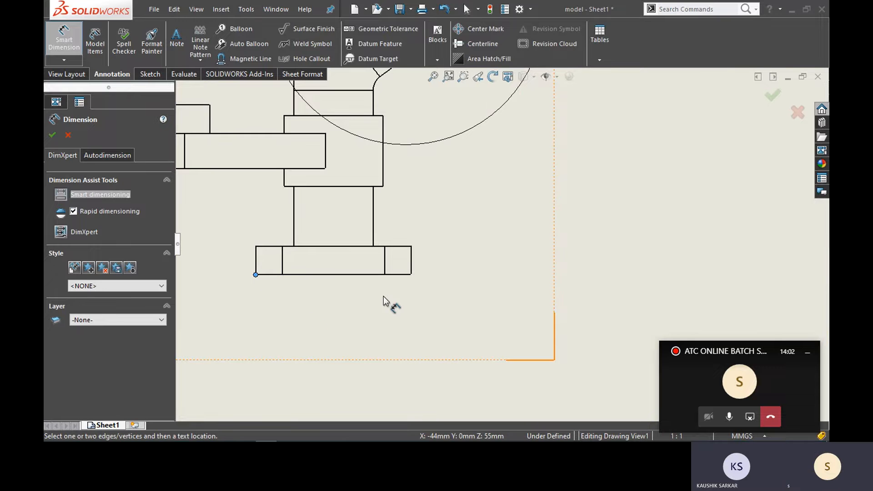
pyautogui.click(412, 275)
pyautogui.click(351, 348)
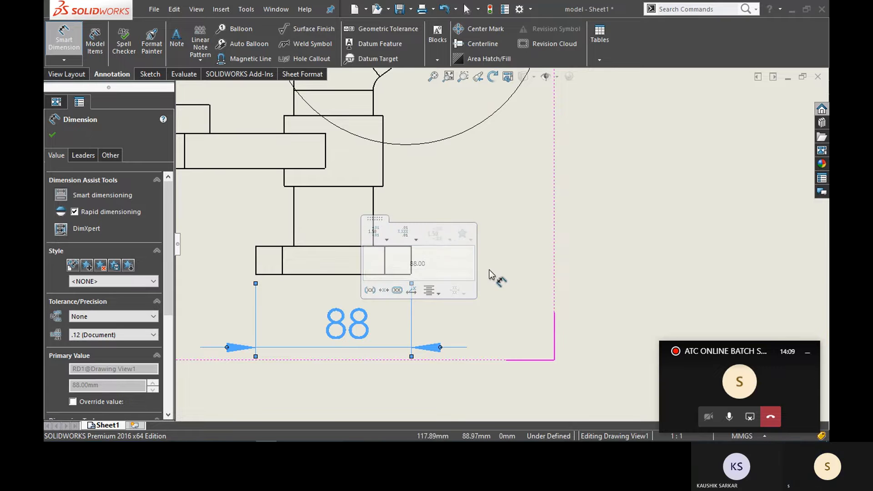
# Format the flange width dimension with parentheses, centred placement, an inspection outline and left-justified offset text
pyautogui.click(376, 291)
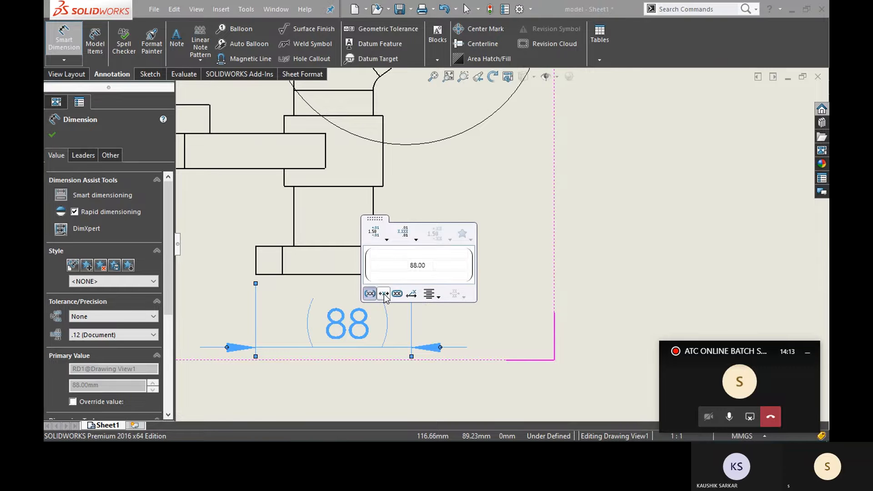
pyautogui.click(383, 294)
pyautogui.click(397, 293)
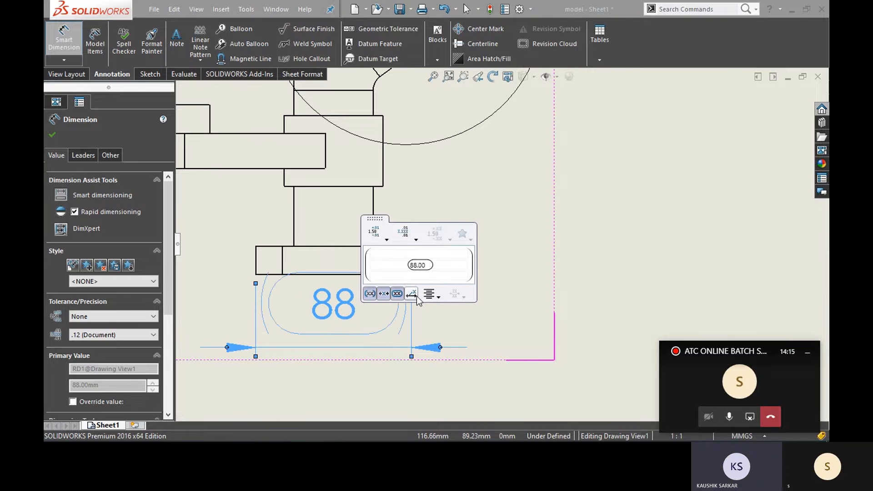
pyautogui.click(412, 294)
pyautogui.click(429, 294)
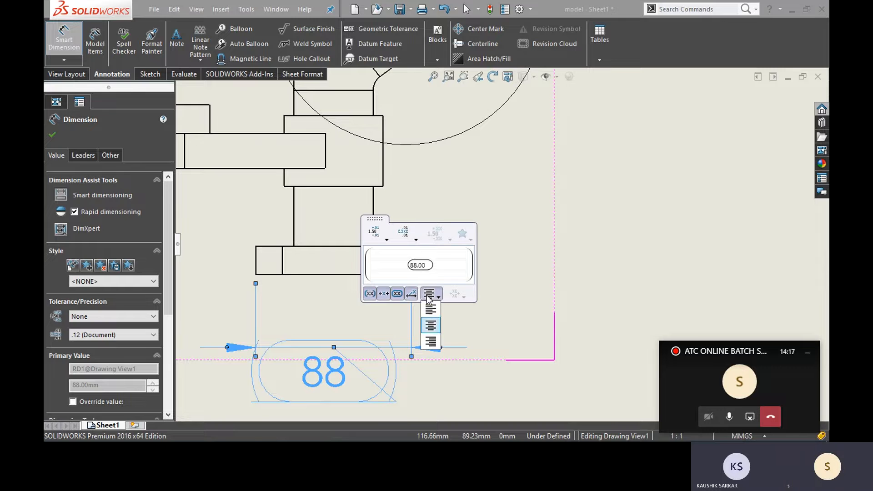
pyautogui.click(431, 310)
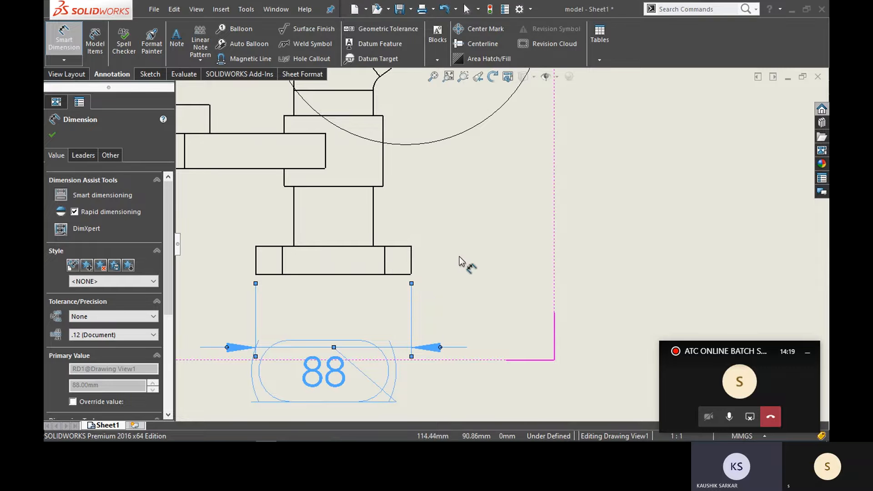
pyautogui.click(426, 302)
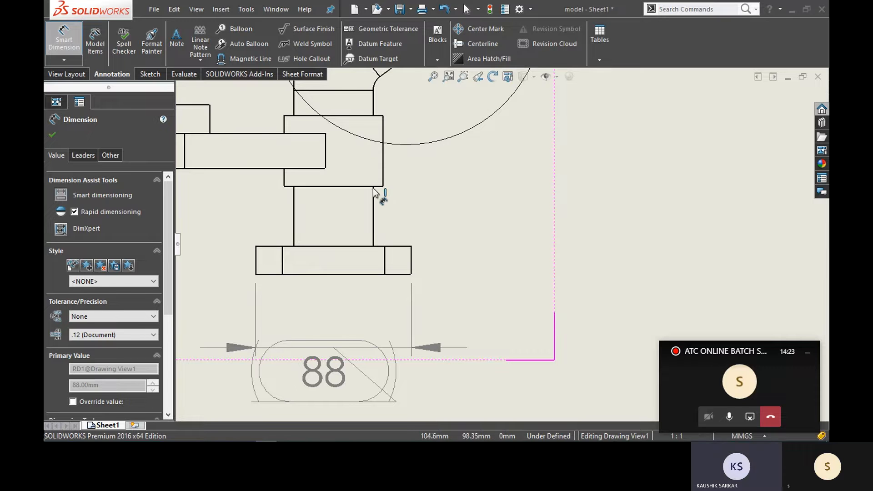
# Dimension the heights of the collar, the pipe section beneath it and the bottom flange, staggering the dimensions to the right of the base view
pyautogui.click(383, 178)
pyautogui.click(536, 182)
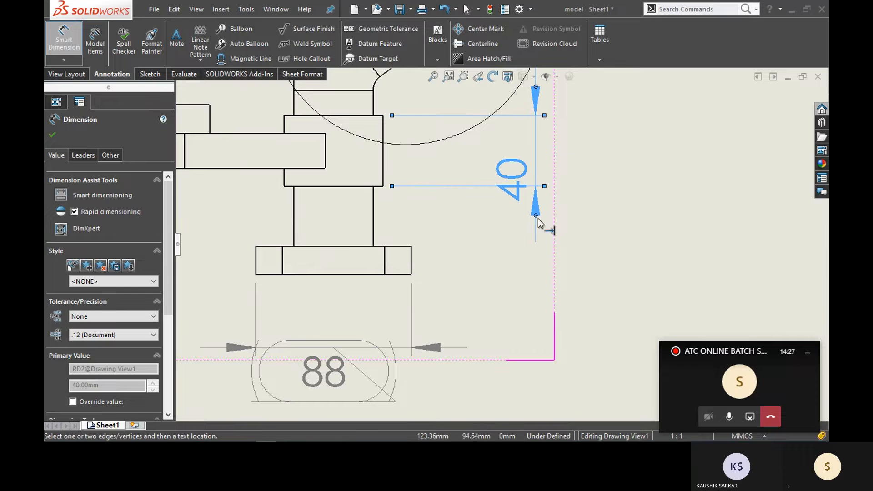
pyautogui.click(374, 228)
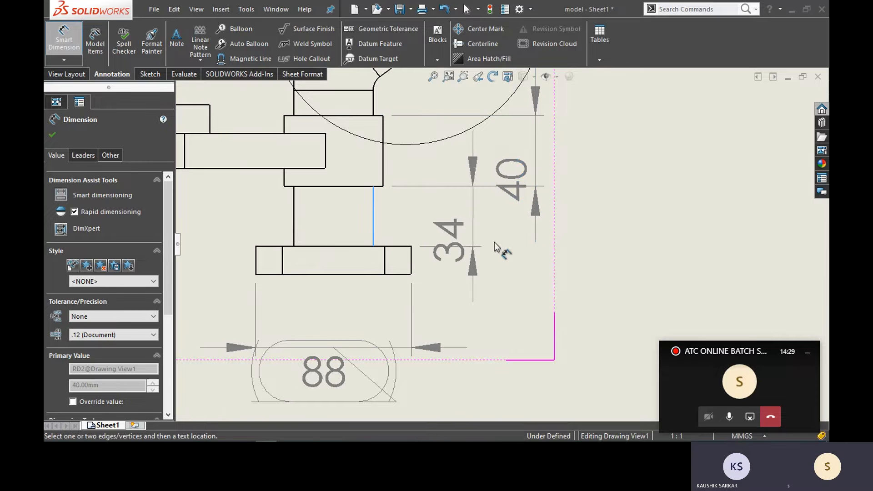
pyautogui.click(631, 245)
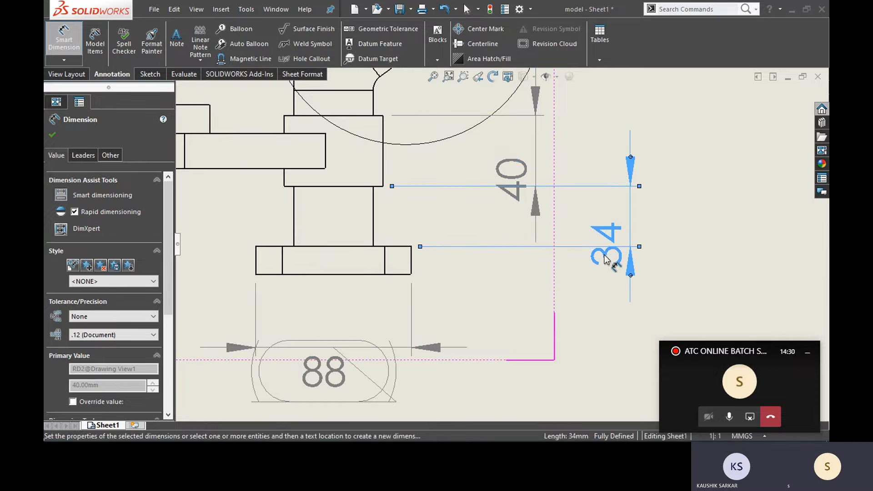
pyautogui.click(412, 265)
pyautogui.click(684, 281)
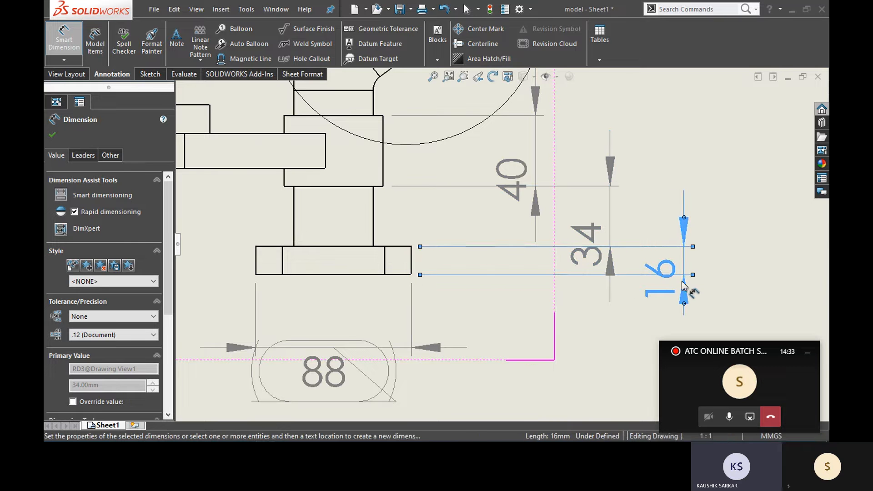
pyautogui.scroll(-5, 501, 246)
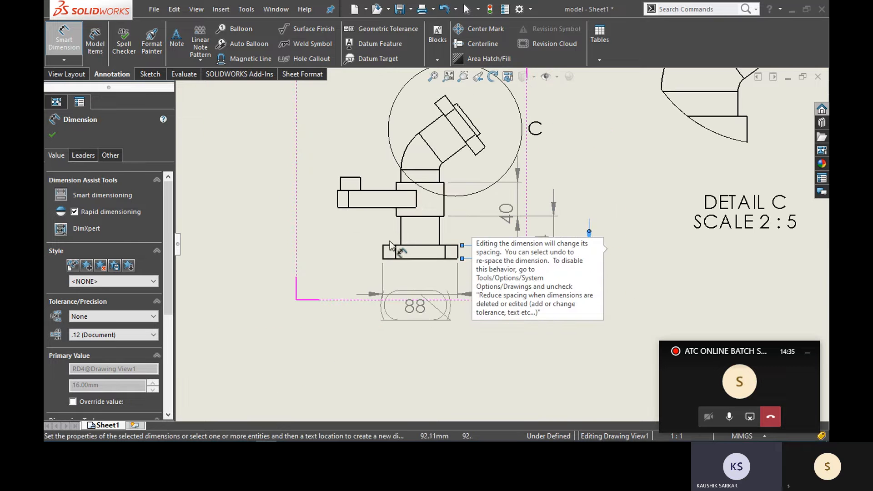
# Dimension the horizontal length of the side arm in the base view and place the dimension below the flange width dimension
pyautogui.click(337, 209)
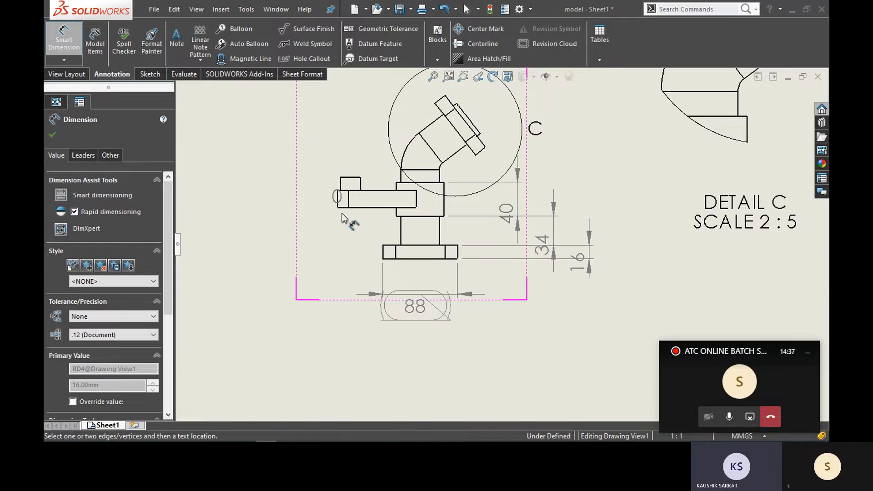
pyautogui.click(416, 207)
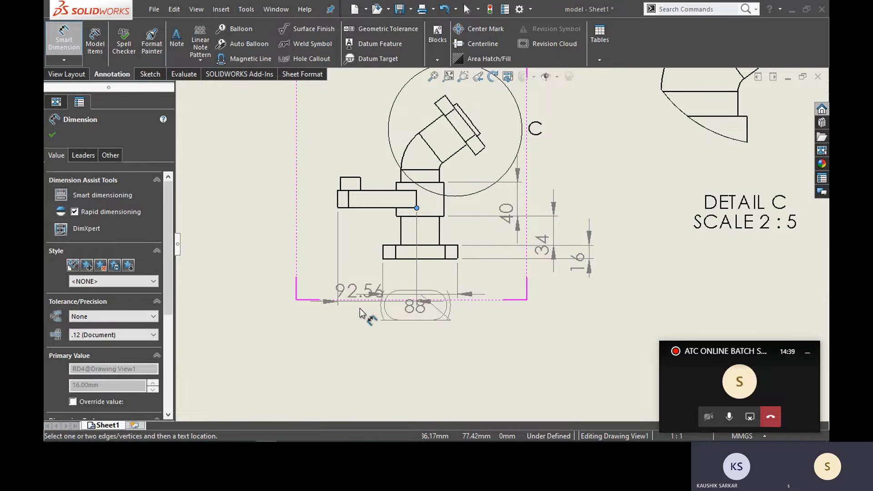
pyautogui.click(356, 362)
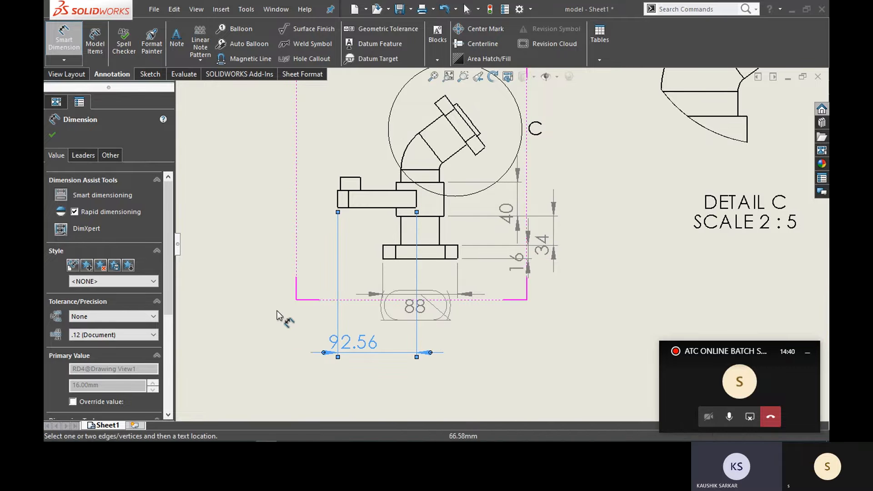
pyautogui.click(53, 135)
# Open the sheet format for editing at the title block
pyautogui.moveTo(517, 294)
pyautogui.mouseDown(button='middle')
pyautogui.moveTo(444, 303)
pyautogui.moveTo(361, 333)
pyautogui.moveTo(437, 320)
pyautogui.moveTo(275, 346)
pyautogui.mouseUp(button='middle')
pyautogui.scroll(1, 454, 345)
pyautogui.scroll(4, 454, 345)
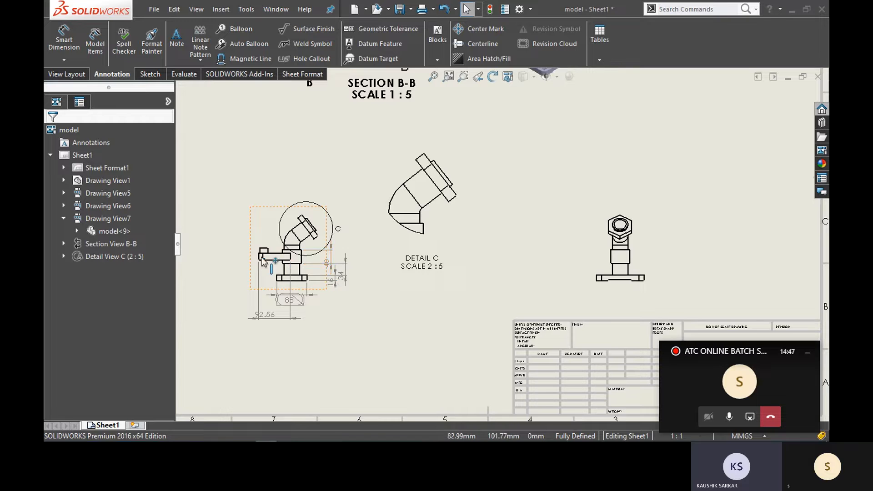
pyautogui.scroll(-1, 228, 210)
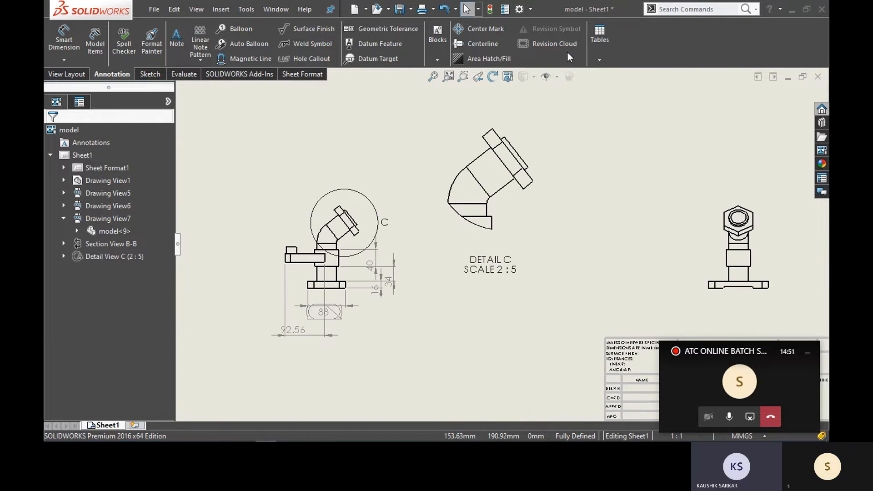
pyautogui.scroll(3, 545, 207)
pyautogui.moveTo(575, 193)
pyautogui.mouseDown(button='middle')
pyautogui.moveTo(354, 192)
pyautogui.moveTo(432, 166)
pyautogui.moveTo(423, 167)
pyautogui.mouseUp(button='middle')
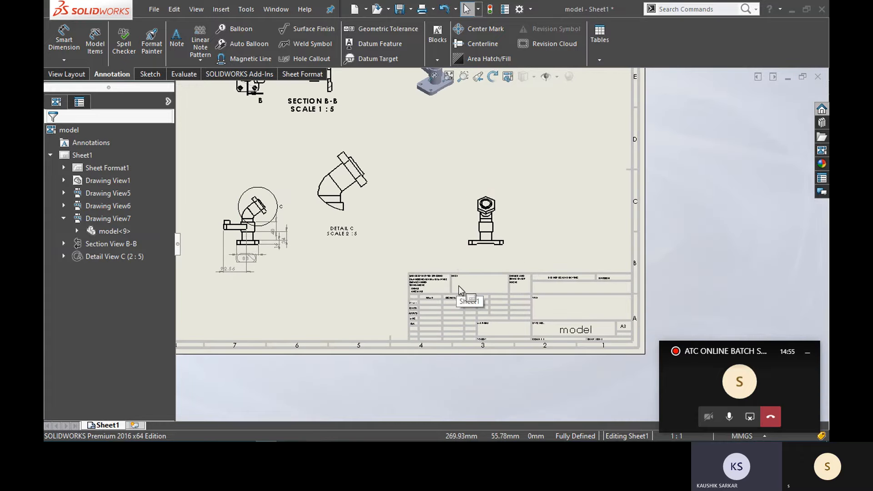
pyautogui.scroll(-4, 454, 293)
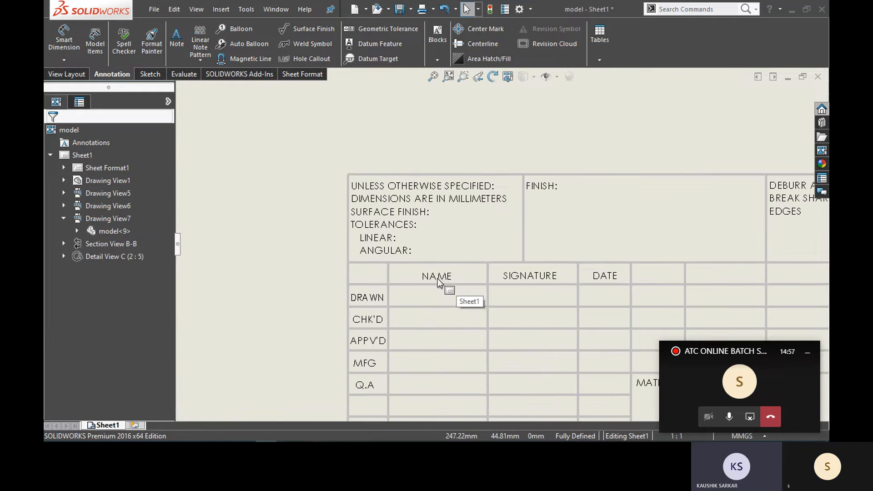
pyautogui.rightClick(443, 282)
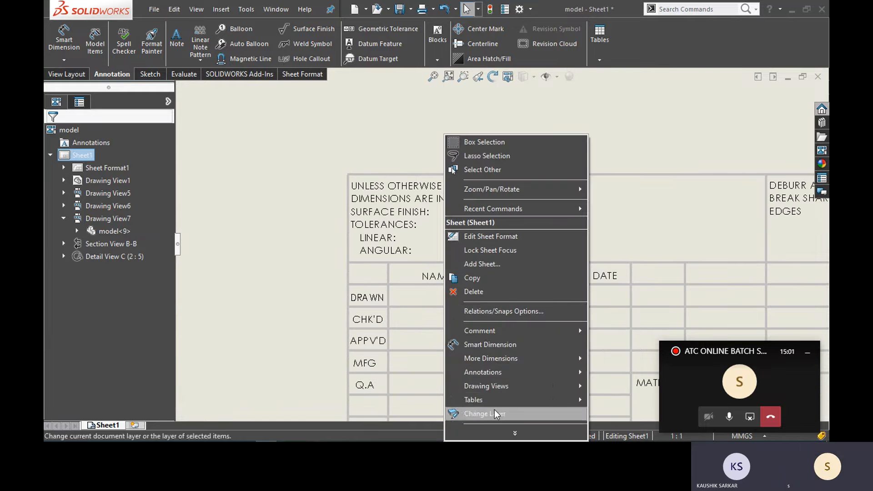
pyautogui.click(482, 239)
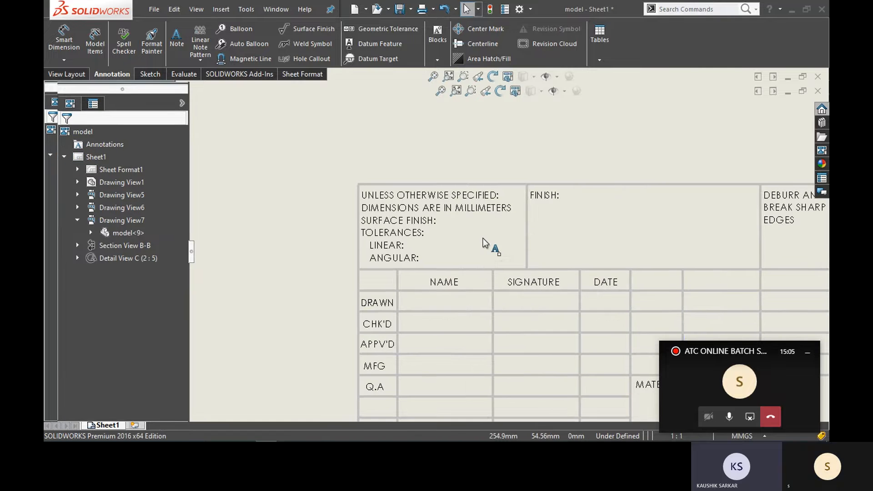
pyautogui.scroll(2, 495, 293)
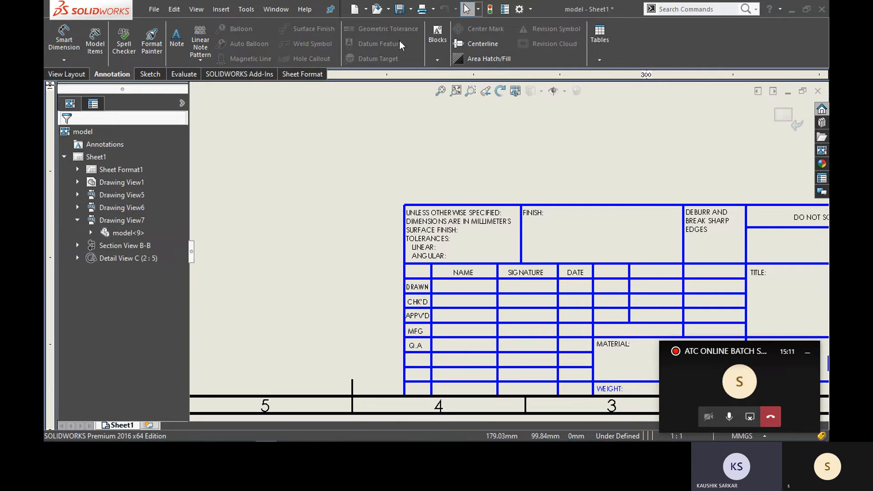
# Add a leader note with the drafter's name and move it into the NAME cell of the title block's DRAWN row
pyautogui.click(145, 74)
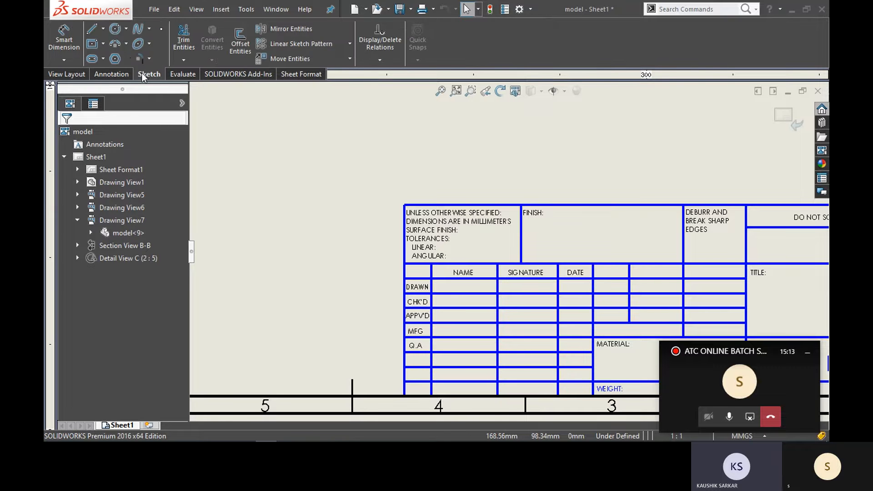
pyautogui.click(110, 77)
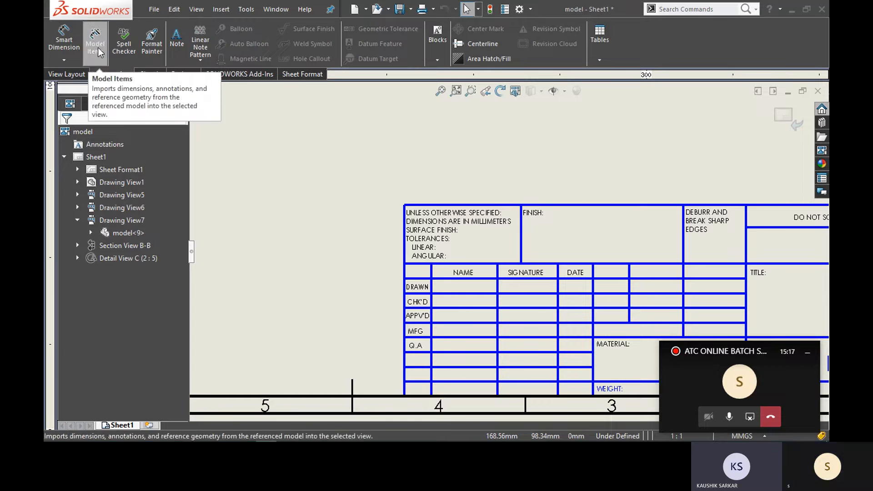
pyautogui.click(176, 39)
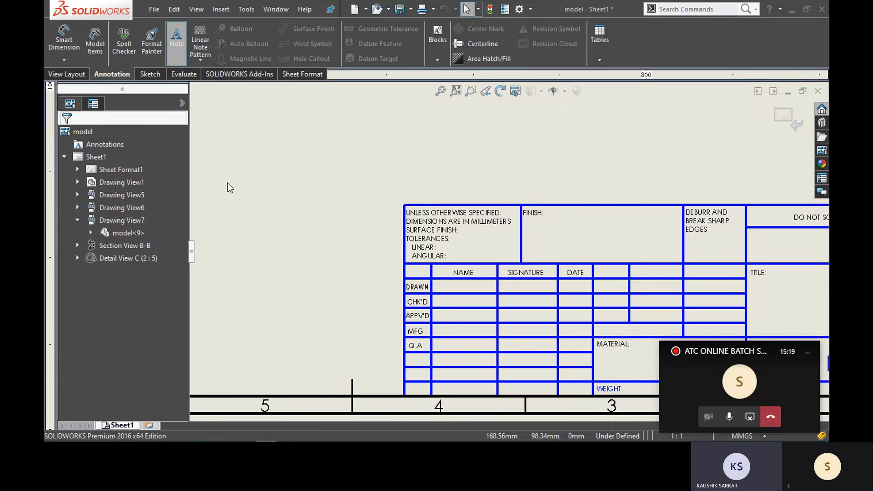
pyautogui.click(434, 281)
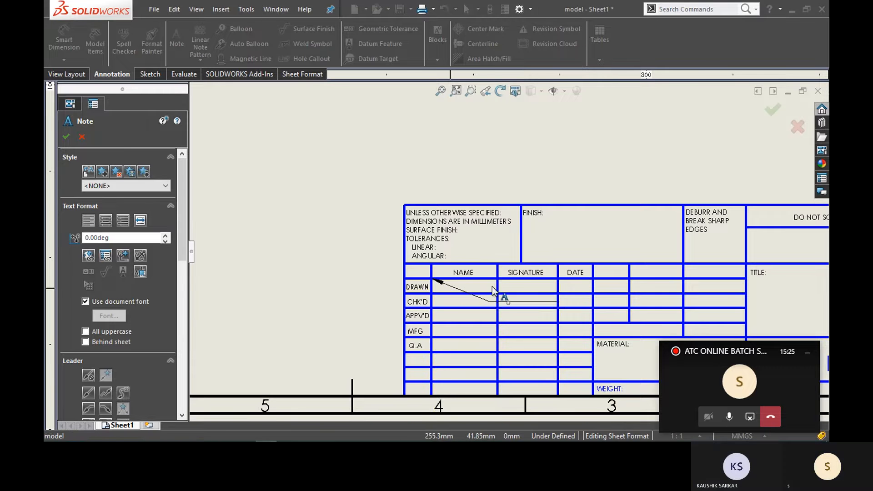
pyautogui.scroll(-4, 496, 287)
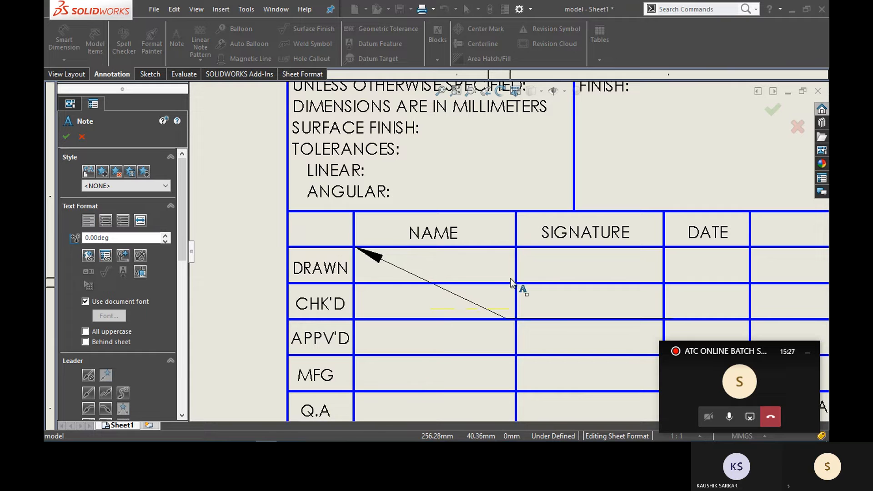
pyautogui.click(510, 282)
pyautogui.write('XXXXXXX')
pyautogui.click(509, 280)
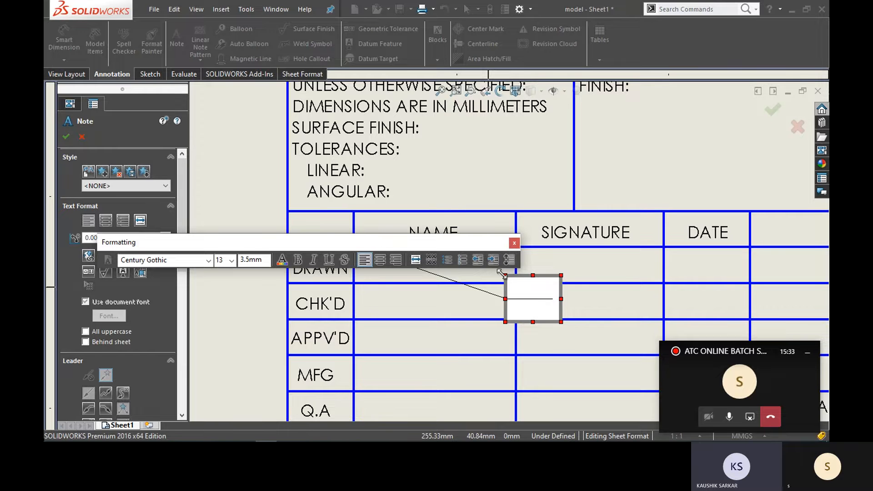
pyautogui.write('kaushik')
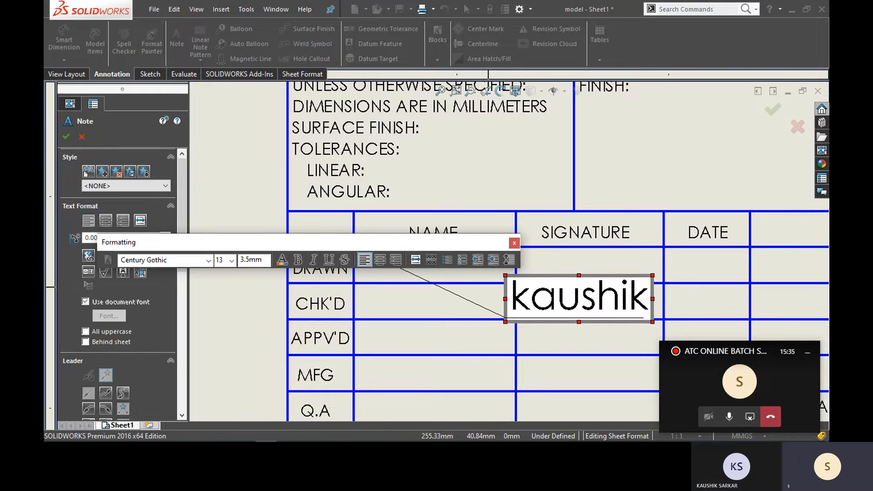
pyautogui.click(66, 136)
pyautogui.moveTo(565, 305)
pyautogui.mouseDown()
pyautogui.moveTo(404, 268)
pyautogui.moveTo(424, 275)
pyautogui.mouseUp()
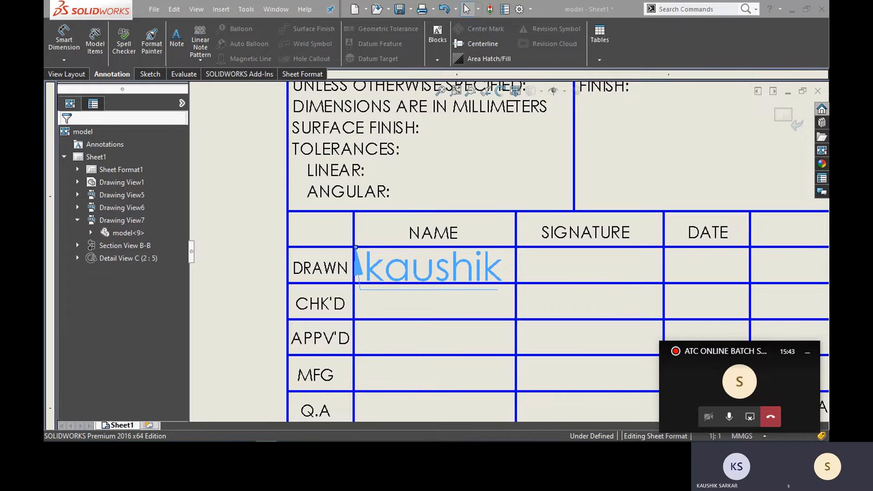
# Edit the leader note in the DRAWN row, replacing its text with a shortened form of the drafter's name
pyautogui.rightClick(359, 264)
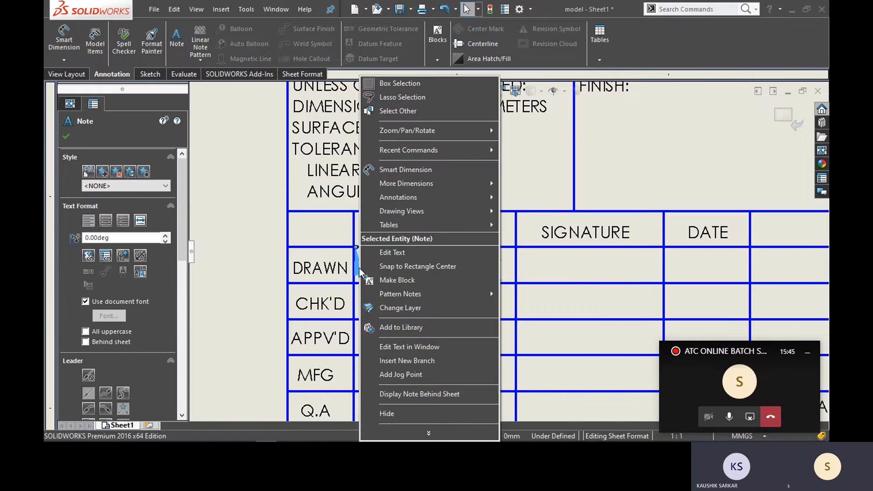
pyautogui.click(406, 252)
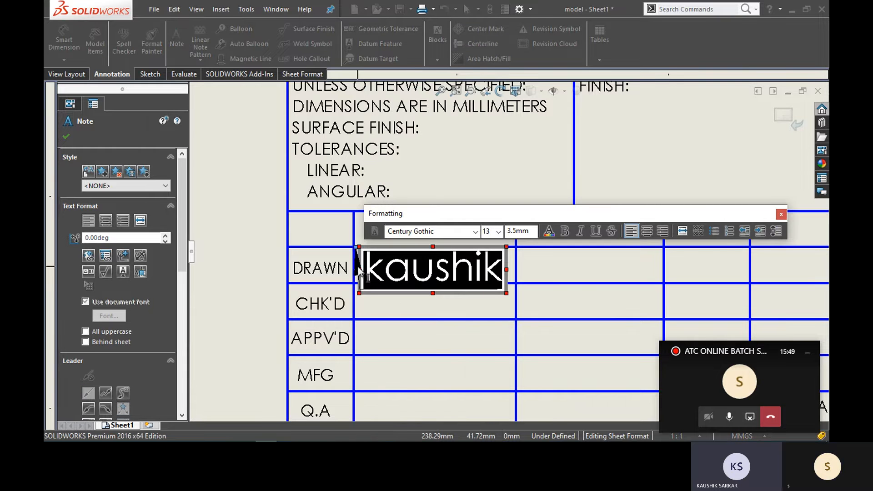
pyautogui.press('BackSpace')
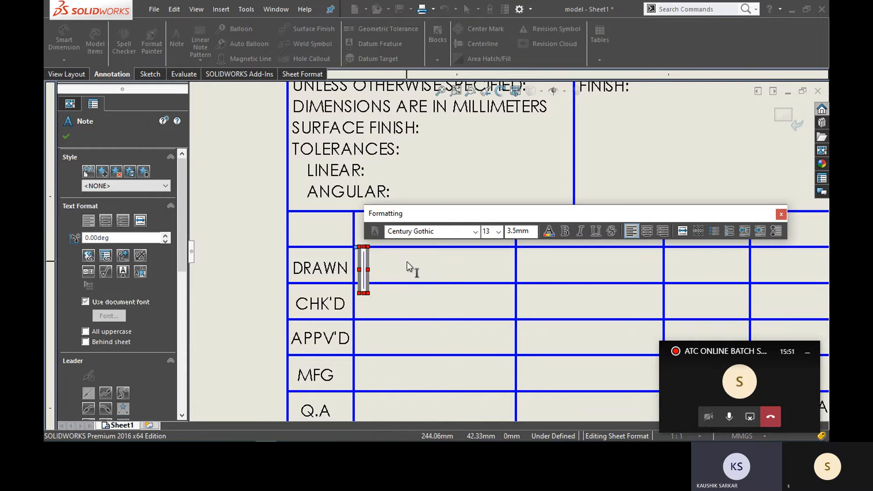
pyautogui.write('kaush')
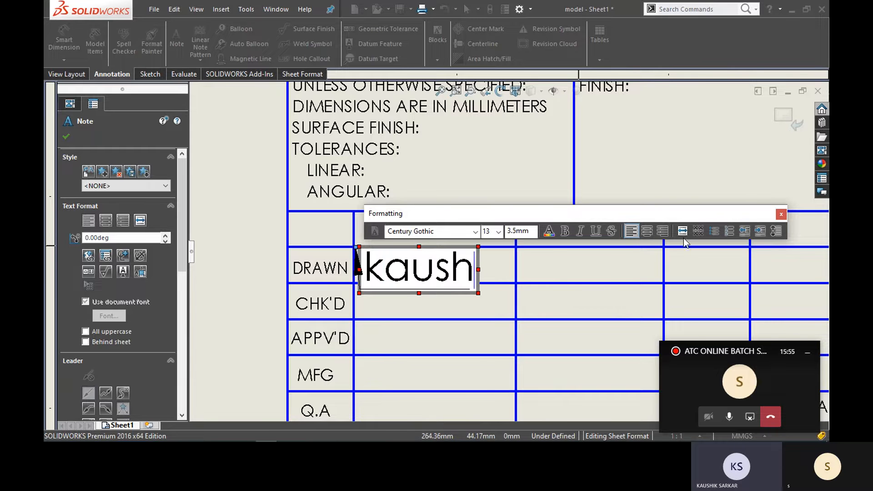
pyautogui.click(781, 214)
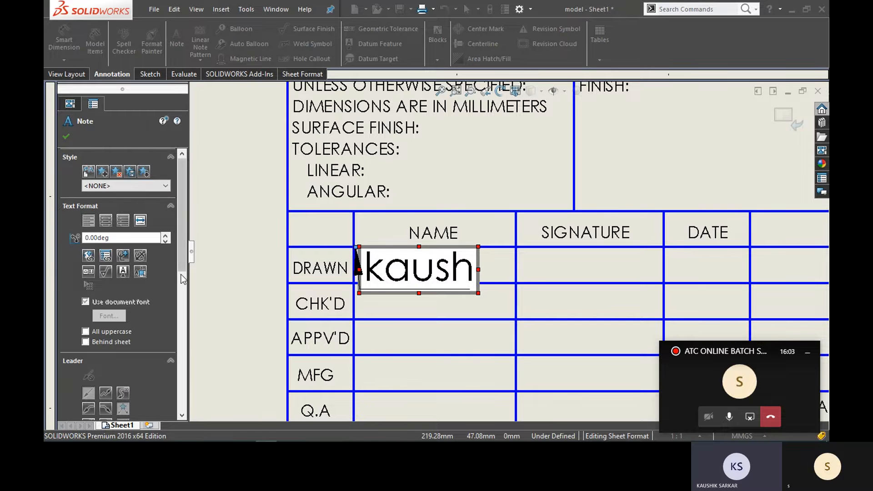
pyautogui.moveTo(183, 258); pyautogui.dragTo(182, 334)
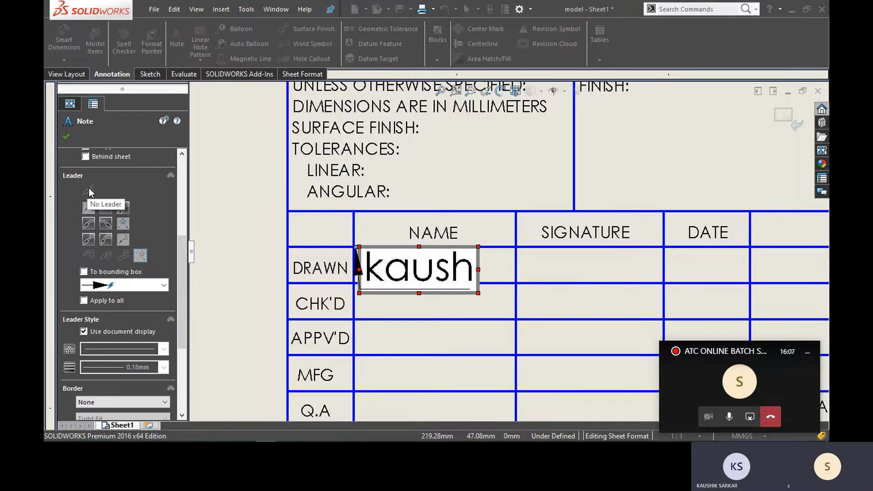
pyautogui.click(66, 135)
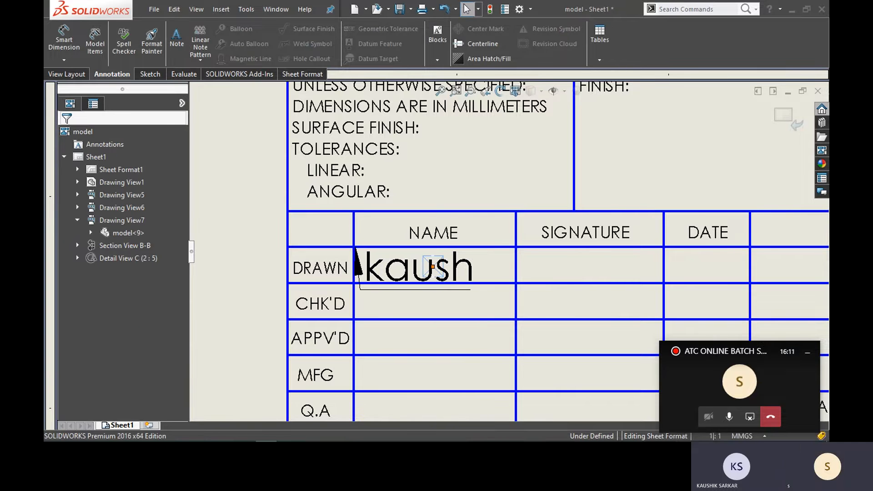
# Delete the leader note from the NAME cell of the DRAWN row
pyautogui.click(433, 267)
pyautogui.press('Escape')
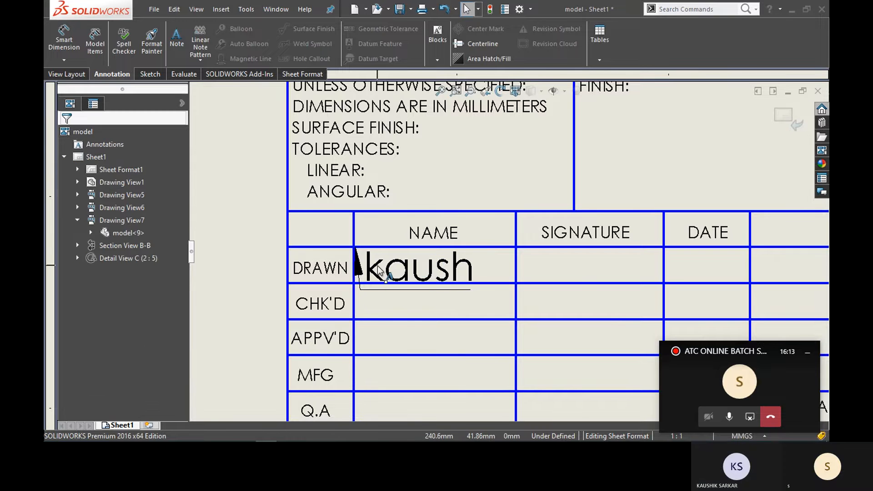
pyautogui.click(376, 265)
pyautogui.press('Delete')
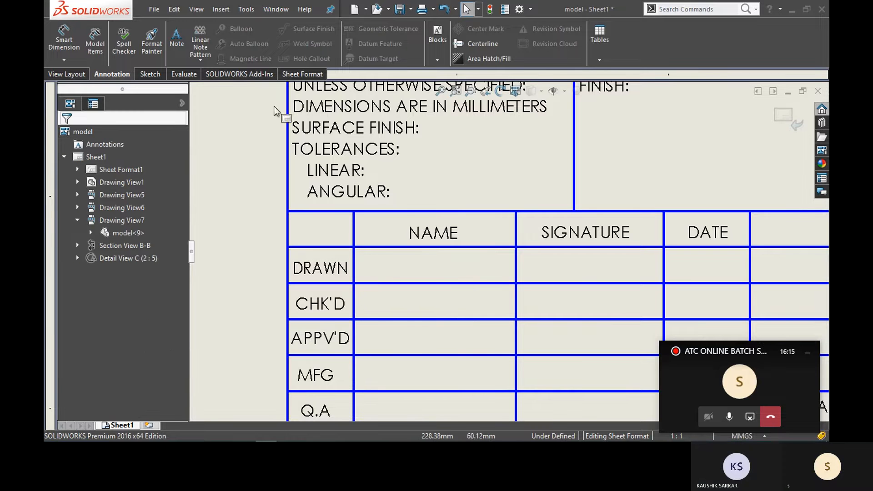
# Add a note without a leader containing the drafter's name in the NAME cell of the title block's DRAWN row
pyautogui.click(176, 43)
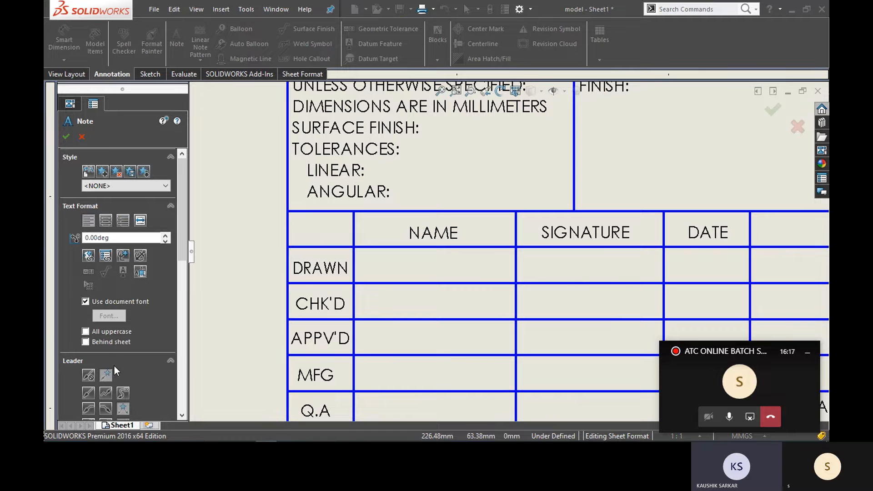
pyautogui.scroll(-3, 110, 336)
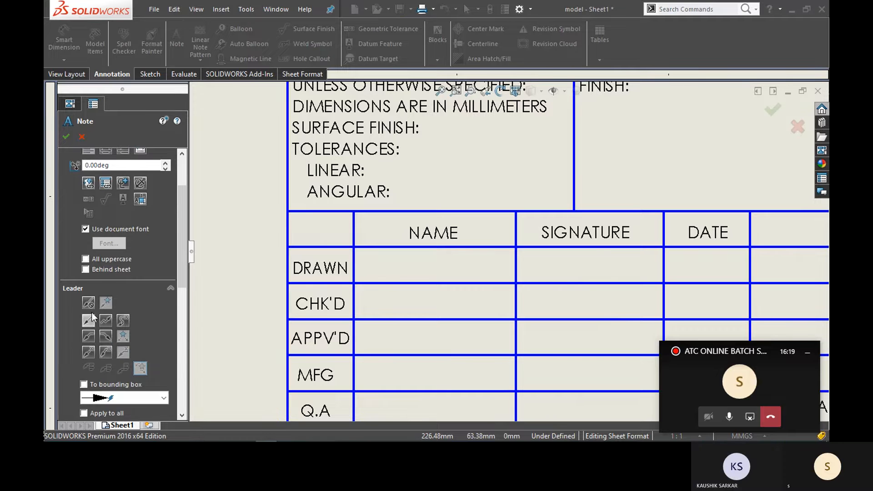
pyautogui.click(90, 304)
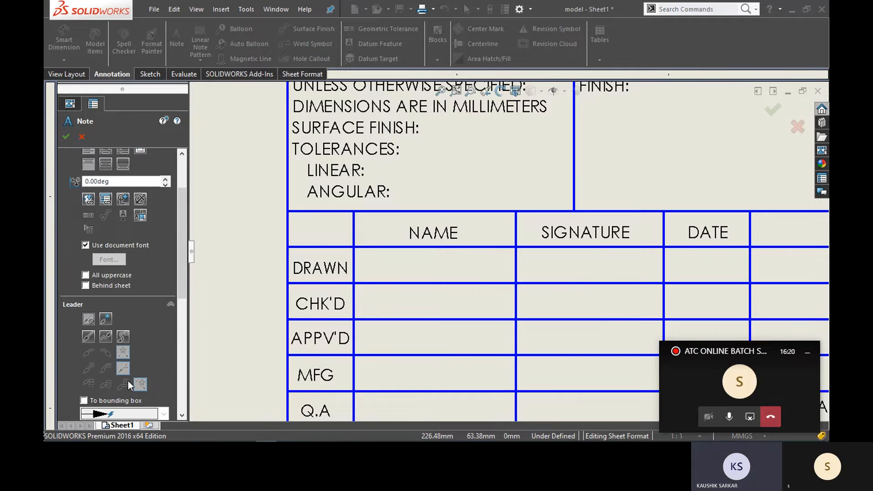
pyautogui.click(352, 249)
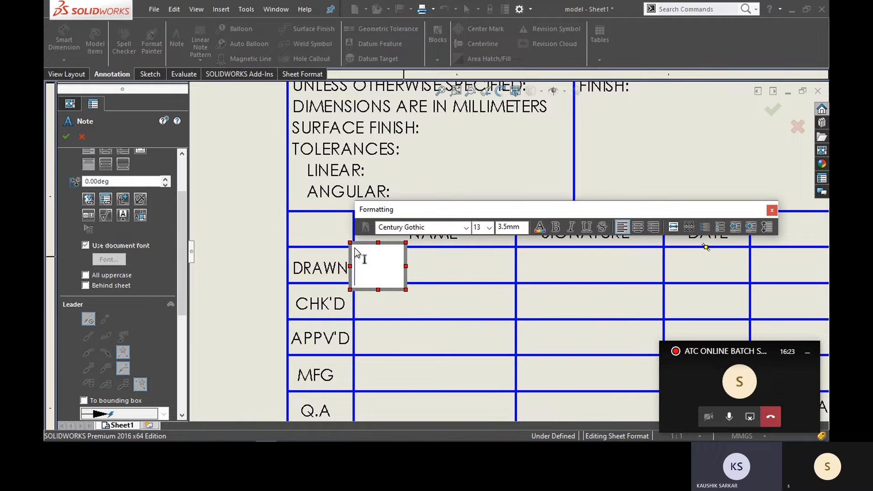
pyautogui.write('kaushik')
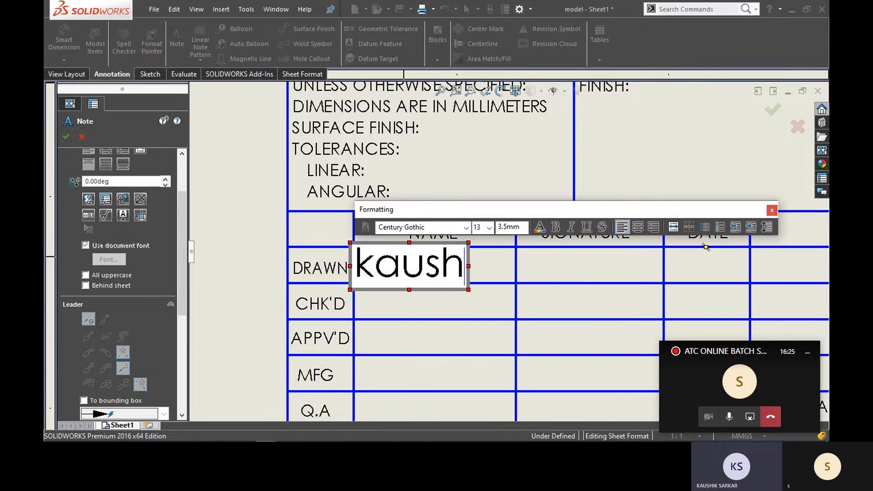
pyautogui.click(65, 136)
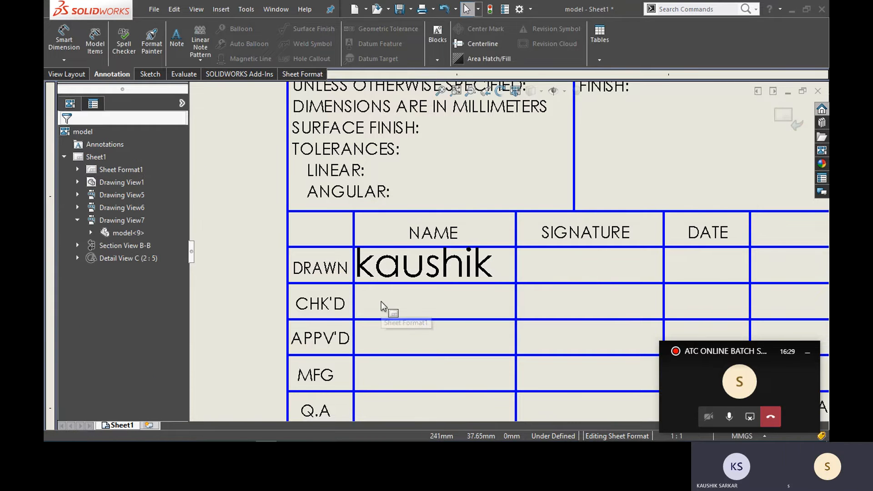
pyautogui.scroll(4, 382, 306)
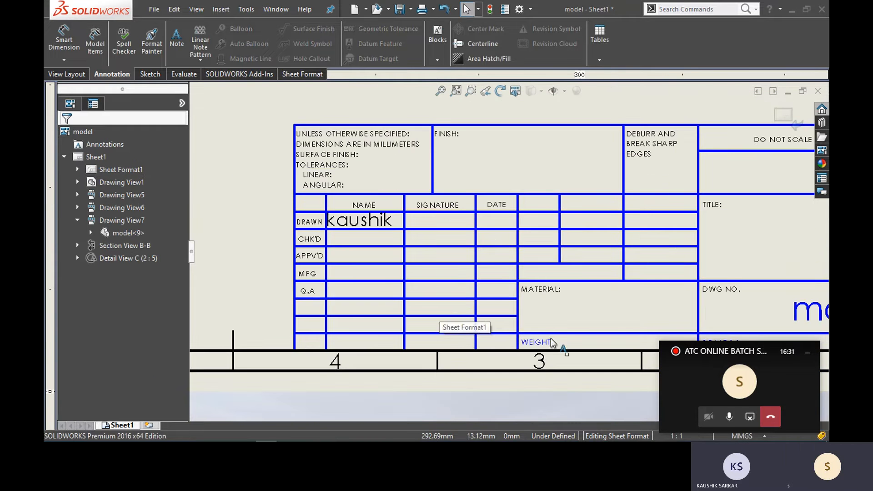
pyautogui.scroll(3, 409, 321)
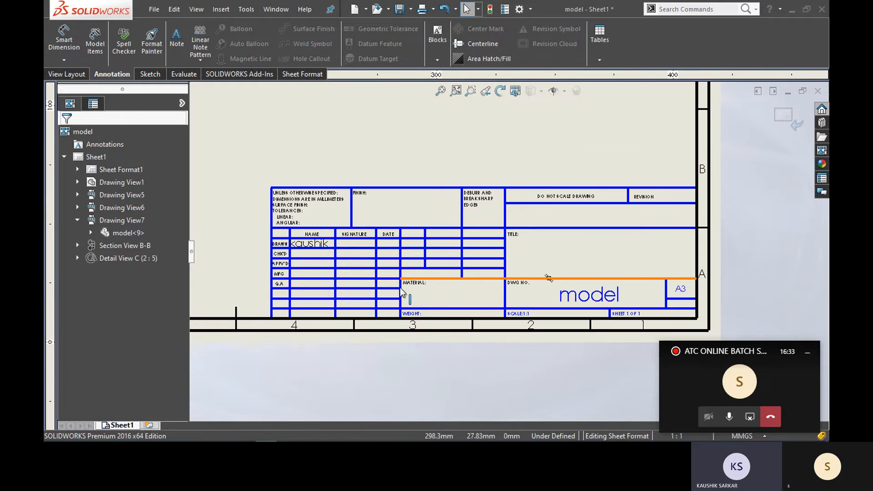
# Place a new note without a leader in the TITLE cell of the title block
pyautogui.scroll(1, 476, 291)
pyautogui.scroll(-1, 357, 229)
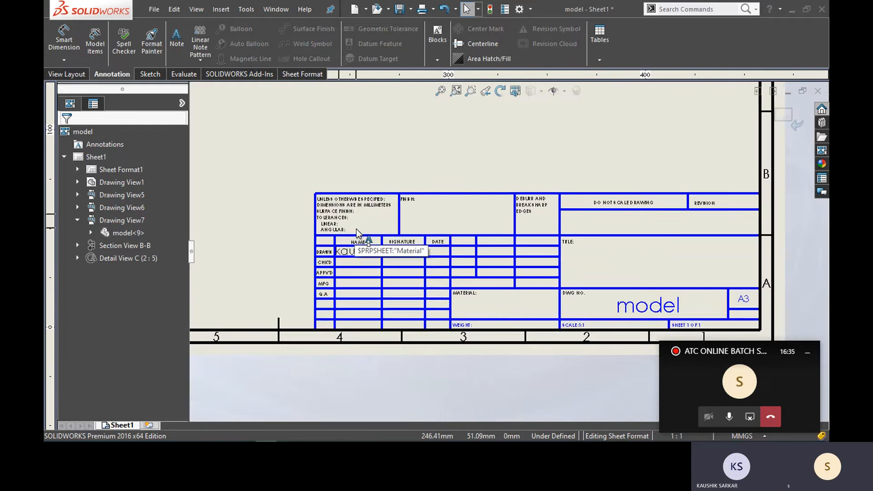
pyautogui.scroll(-3, 376, 287)
pyautogui.scroll(2, 563, 302)
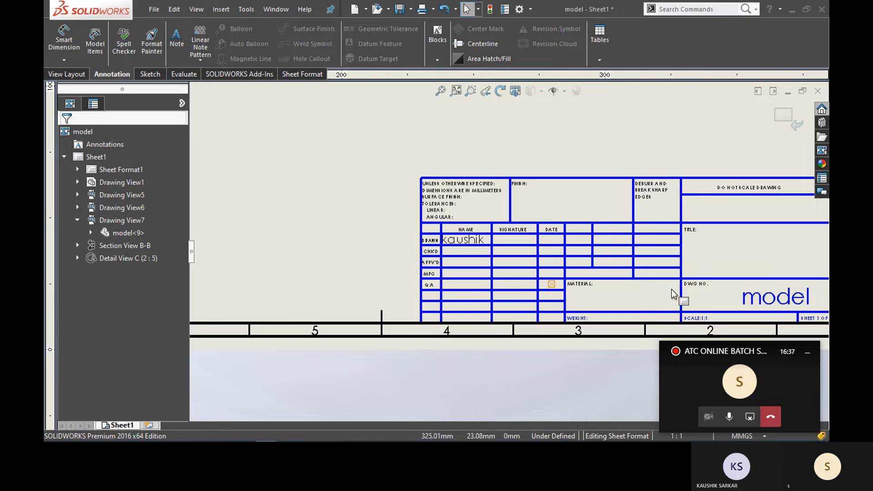
pyautogui.moveTo(673, 293); pyautogui.dragTo(505, 304, button='middle')
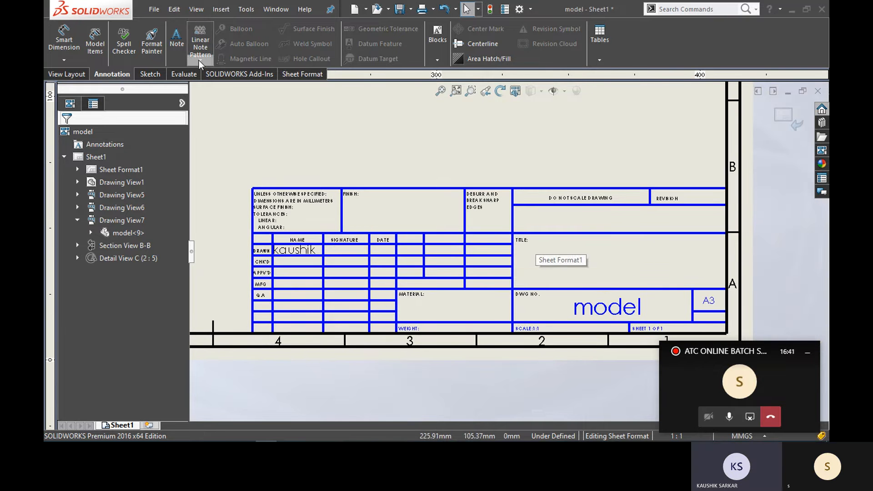
pyautogui.click(177, 44)
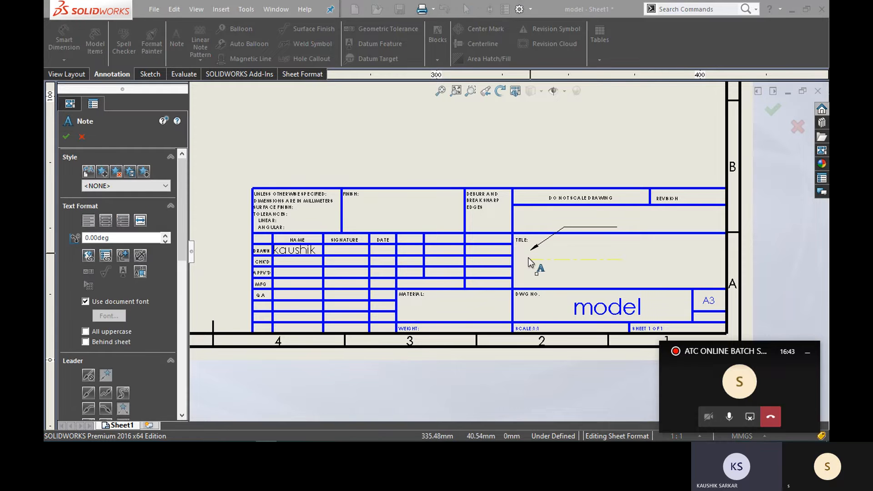
pyautogui.click(94, 369)
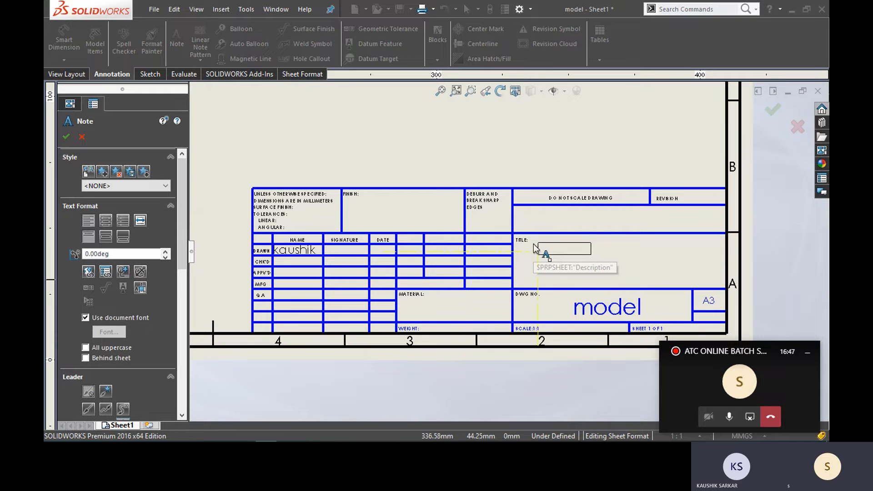
pyautogui.click(534, 246)
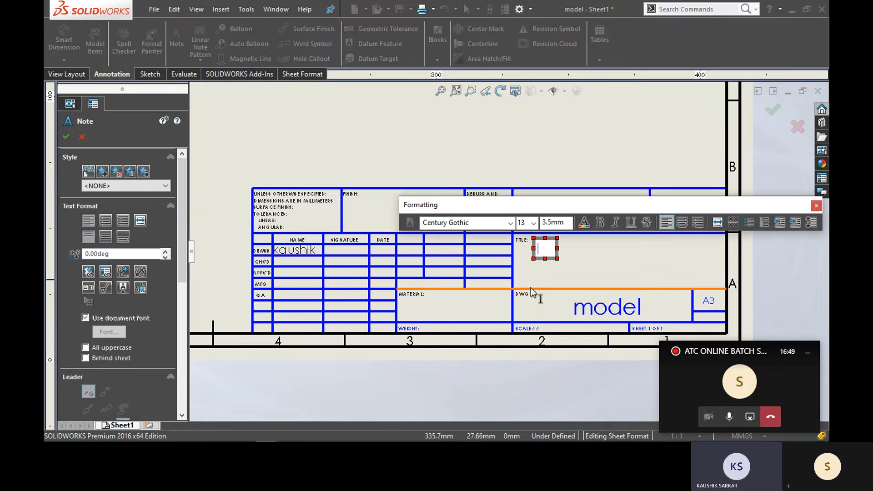
# Set the TITLE cell note's font size to 48, try a couple of letters, and finish the note with its text cleared
pyautogui.click(534, 222)
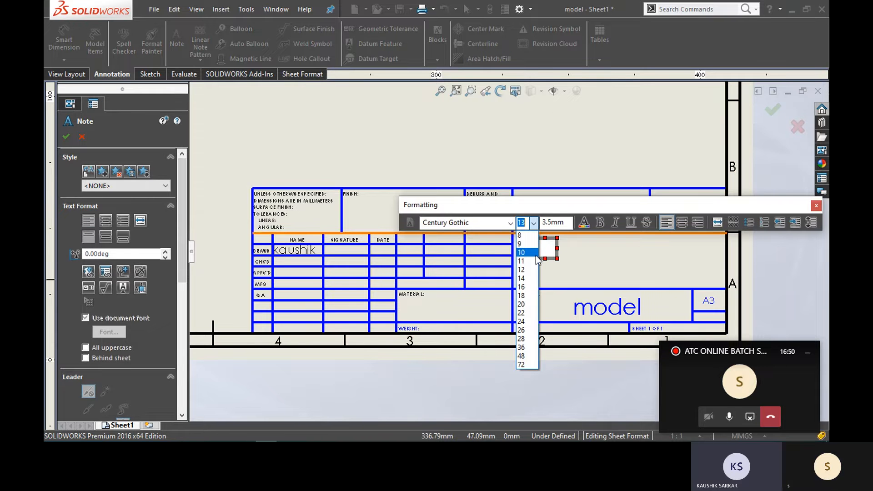
pyautogui.click(523, 304)
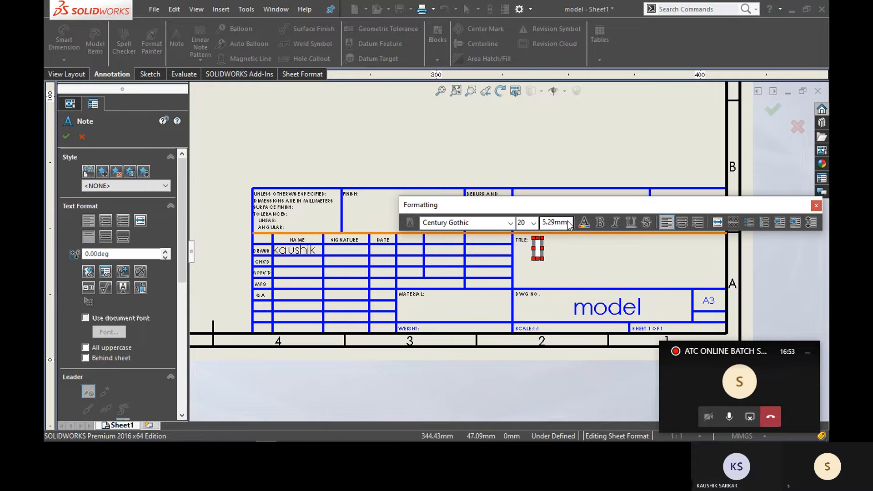
pyautogui.click(536, 224)
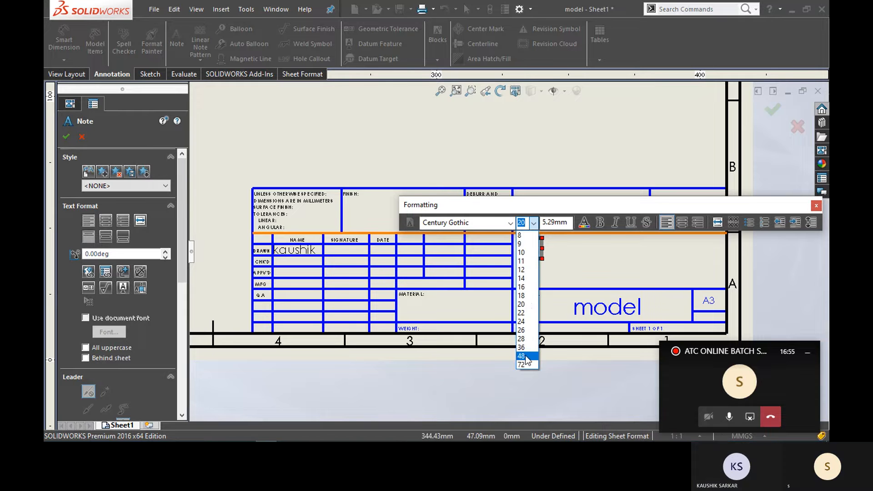
pyautogui.click(525, 356)
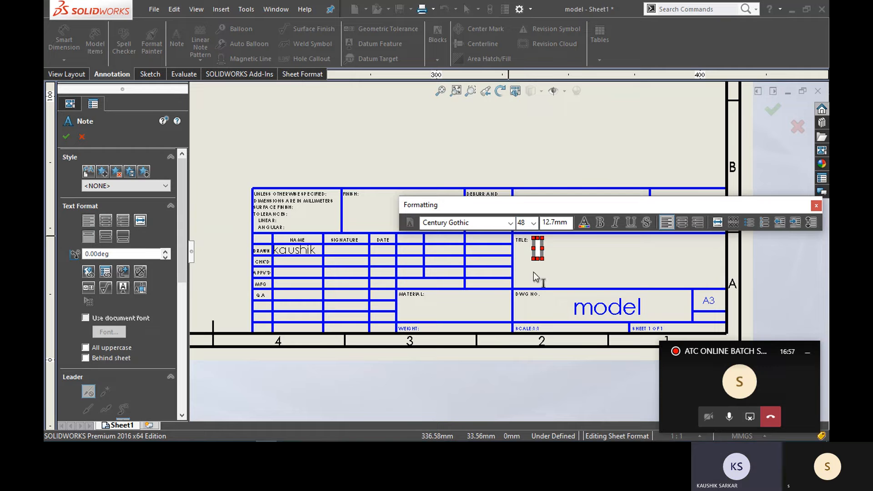
pyautogui.write('ka')
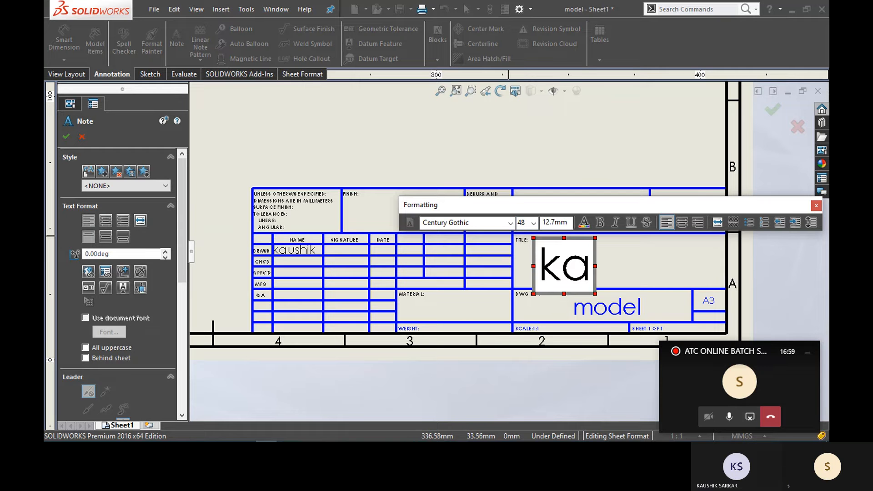
pyautogui.press('BackSpace')
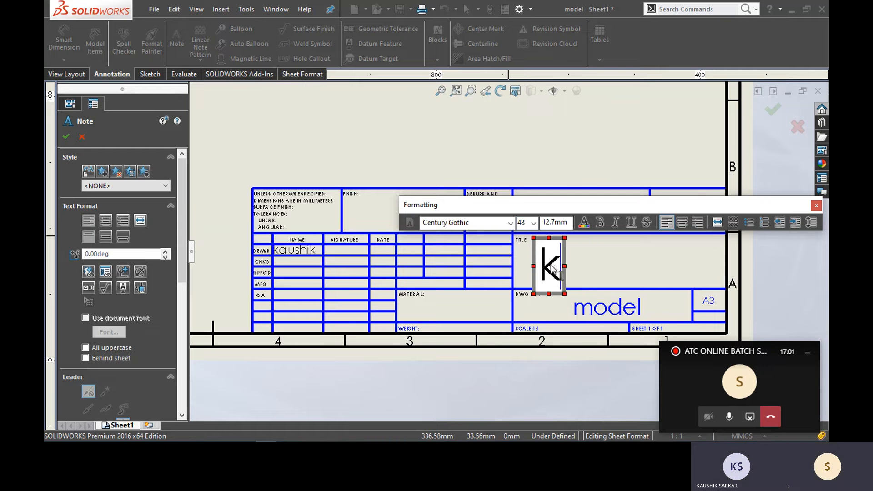
pyautogui.click(816, 206)
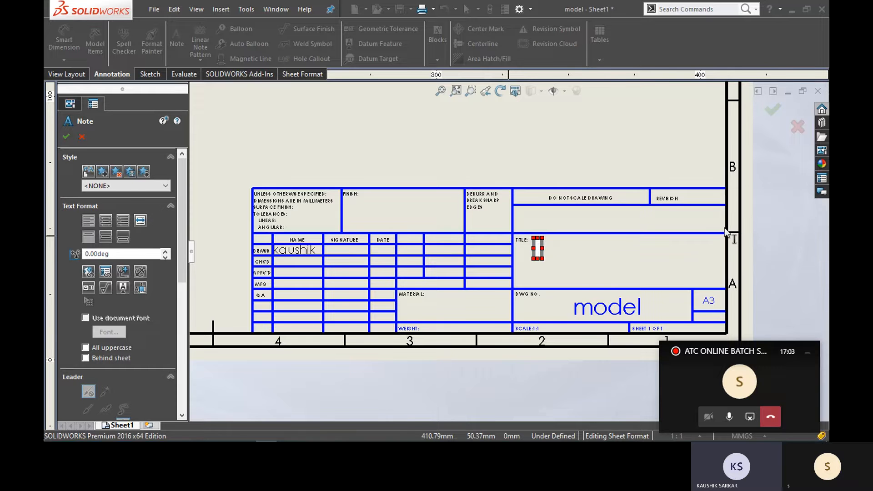
pyautogui.click(67, 132)
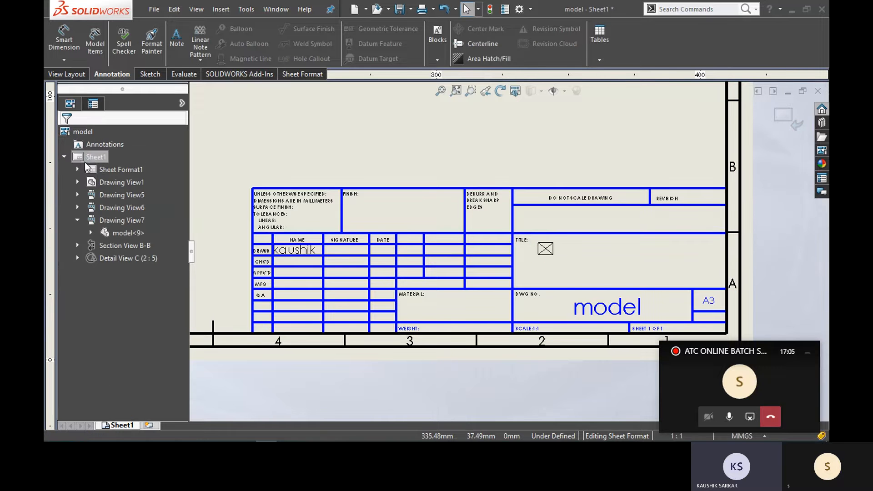
# Exit sheet format editing and check the title block and drawing views on the sheet
pyautogui.scroll(3, 457, 207)
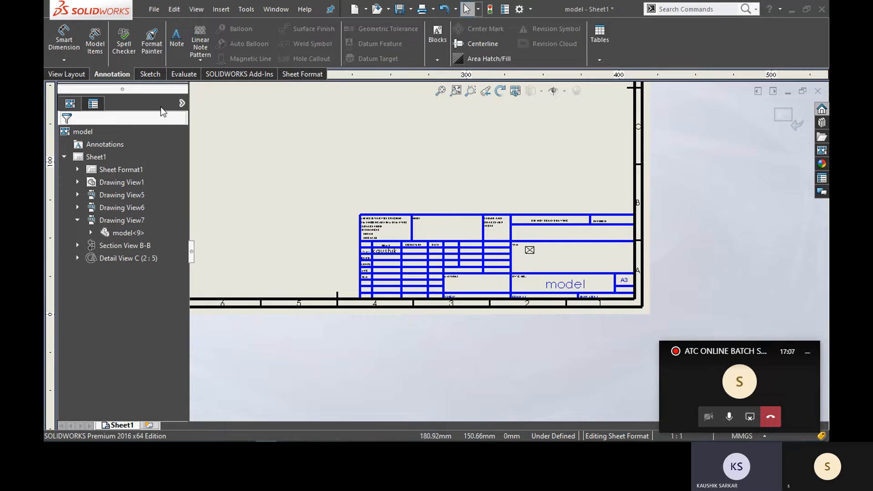
pyautogui.click(300, 74)
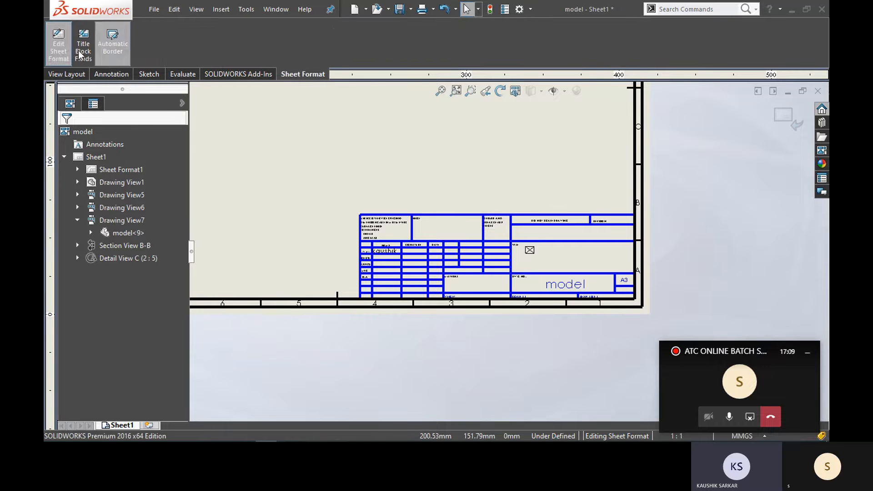
pyautogui.click(56, 47)
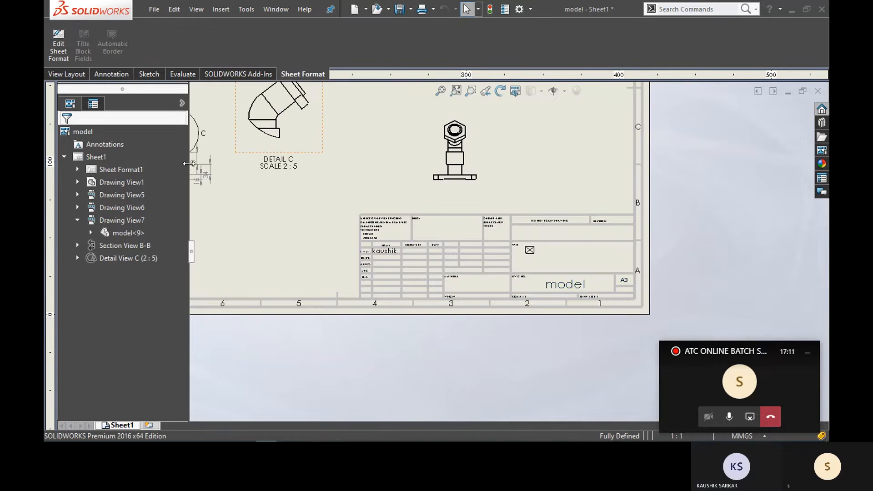
pyautogui.scroll(3, 309, 242)
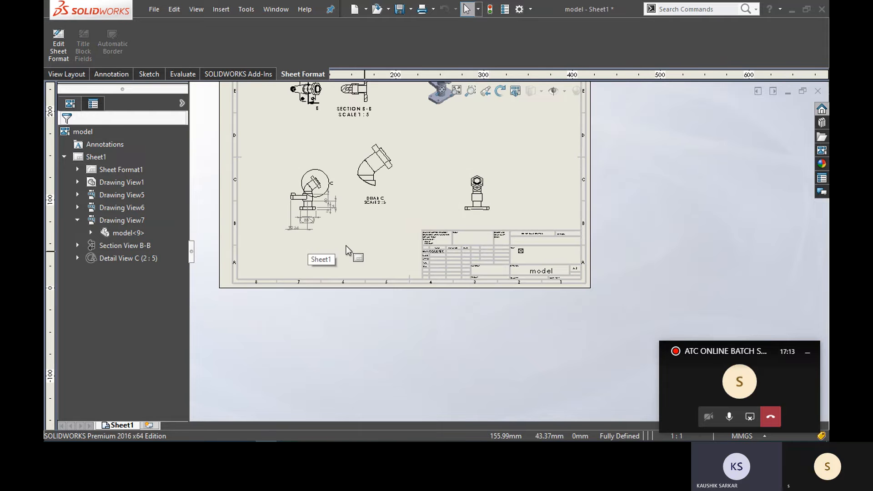
pyautogui.click(73, 74)
pyautogui.scroll(-5, 411, 251)
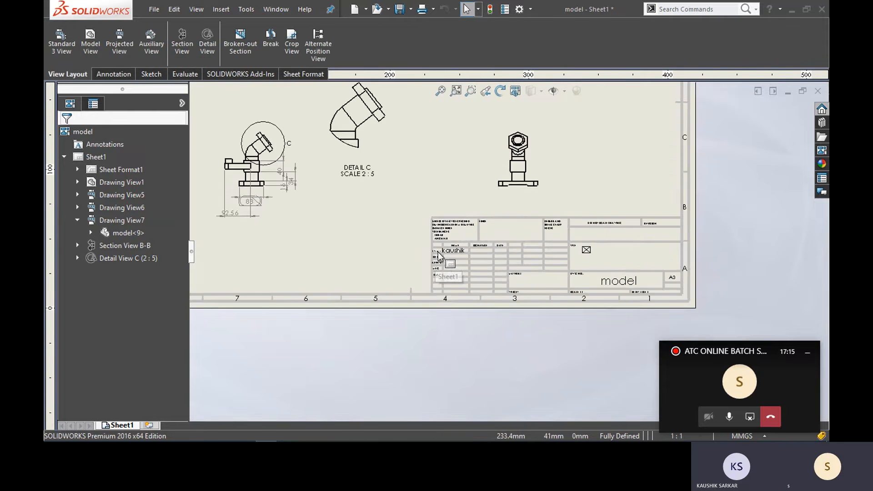
pyautogui.scroll(-5, 487, 251)
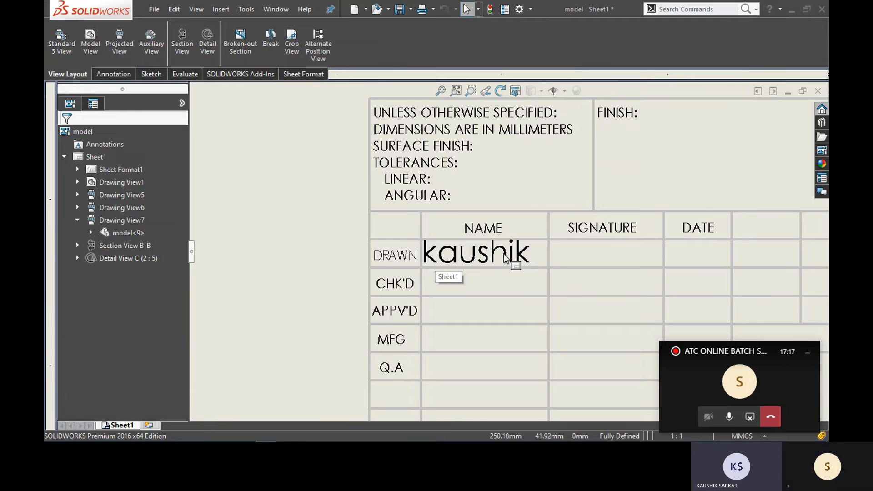
pyautogui.scroll(10, 506, 258)
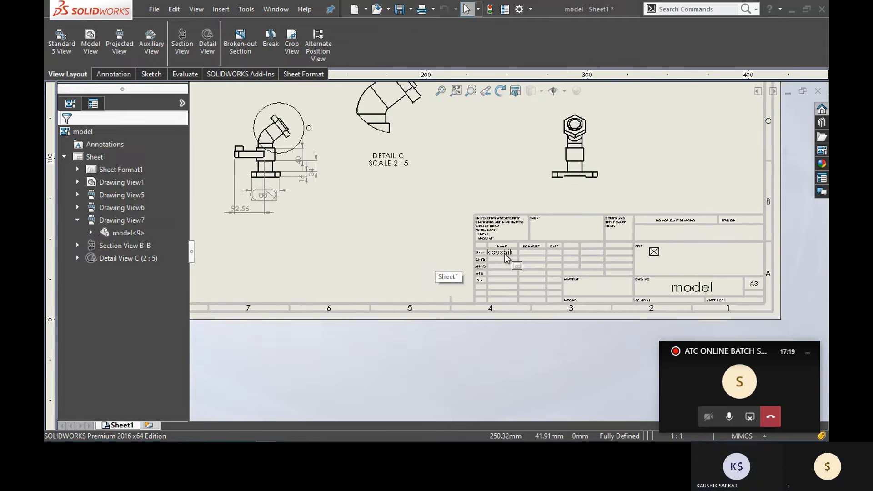
pyautogui.moveTo(498, 252)
pyautogui.mouseDown(button='middle')
pyautogui.moveTo(405, 380)
pyautogui.moveTo(426, 392)
pyautogui.mouseUp(button='middle')
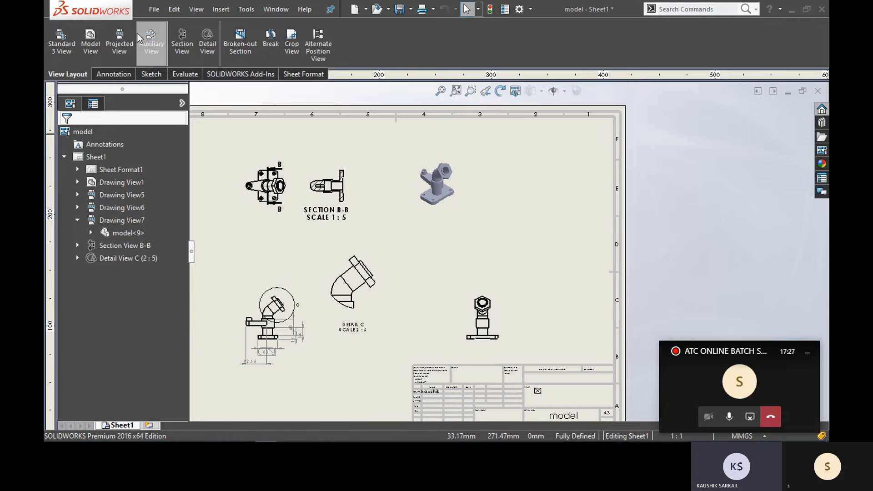
# Create a new drawing document
pyautogui.click(154, 10)
pyautogui.click(175, 25)
pyautogui.click(478, 332)
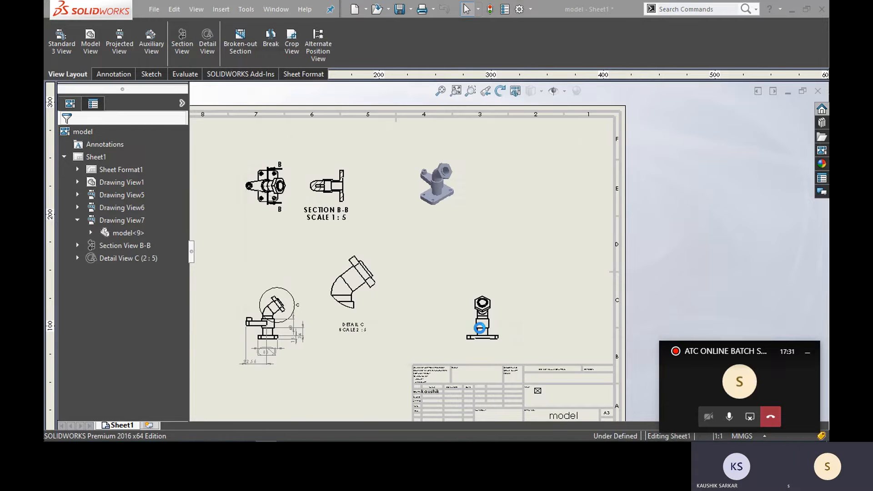
pyautogui.click(457, 296)
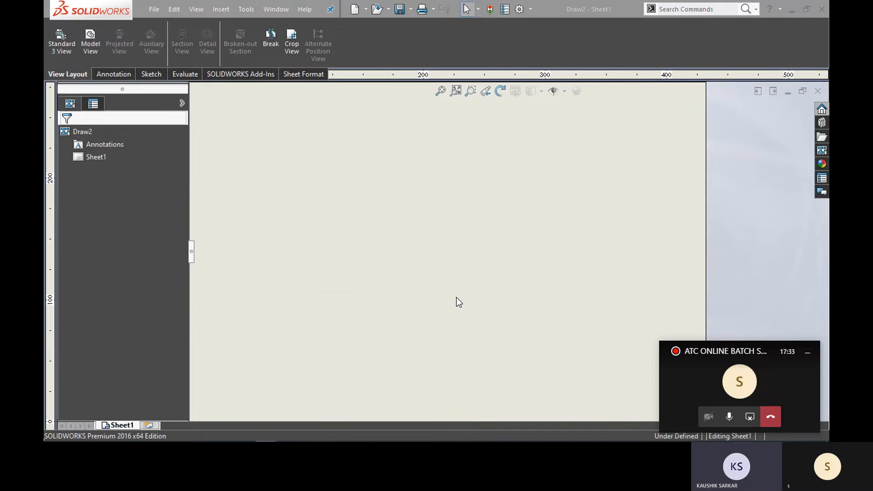
# Insert a model view of Assem2.SLDASM from Downloads and place its front view in the left half of the sheet
pyautogui.click(126, 291)
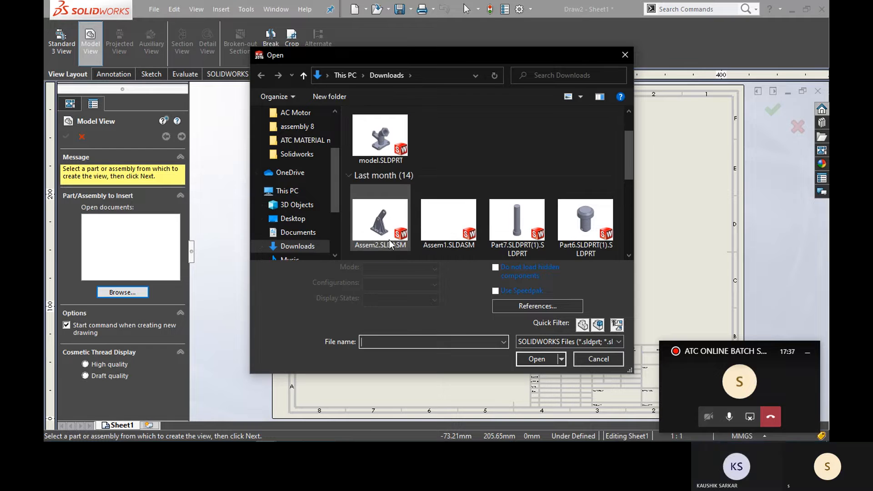
pyautogui.click(389, 243)
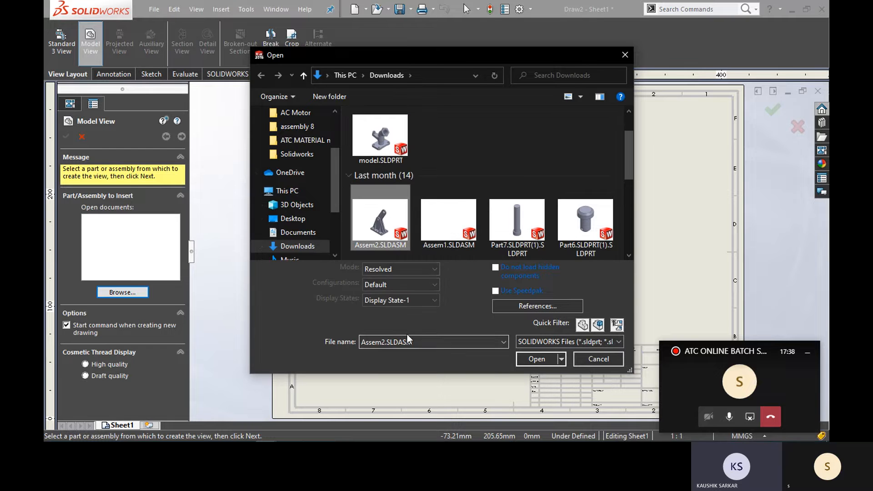
pyautogui.click(536, 359)
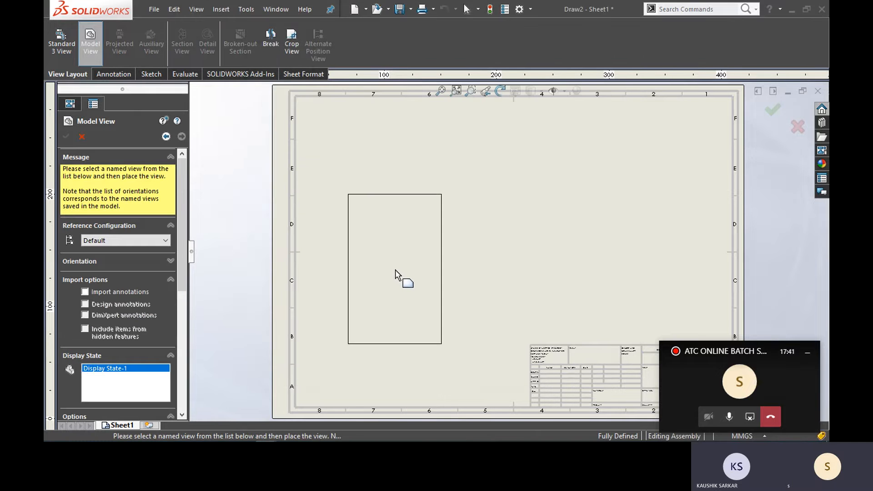
pyautogui.click(395, 273)
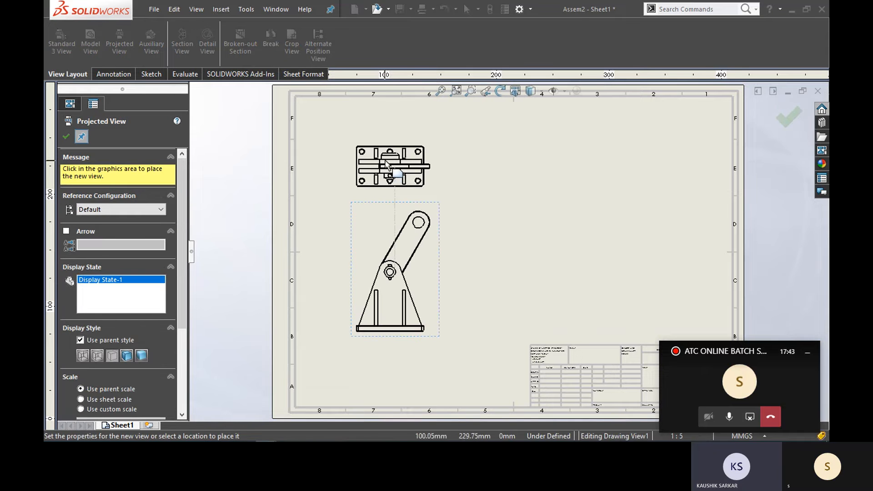
# Project a top view above the assembly's front view, a side view to its right, and an isometric view diagonally above it
pyautogui.click(386, 153)
pyautogui.click(615, 311)
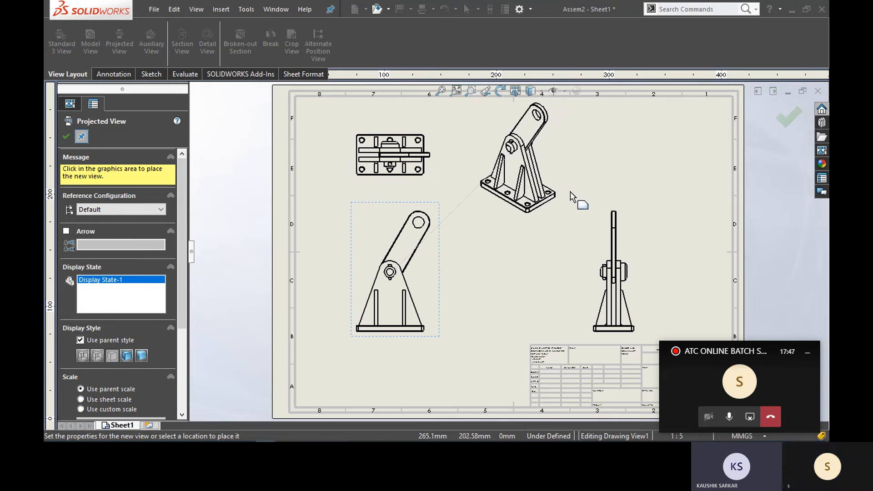
pyautogui.click(563, 194)
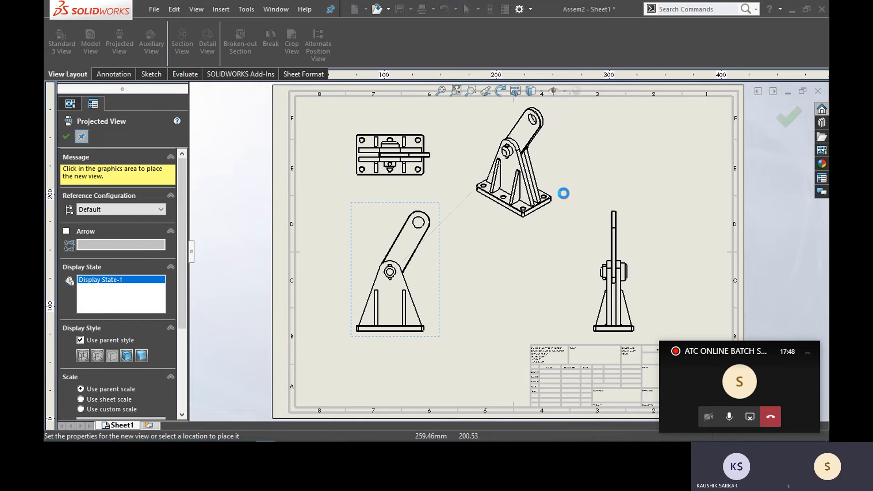
pyautogui.click(65, 137)
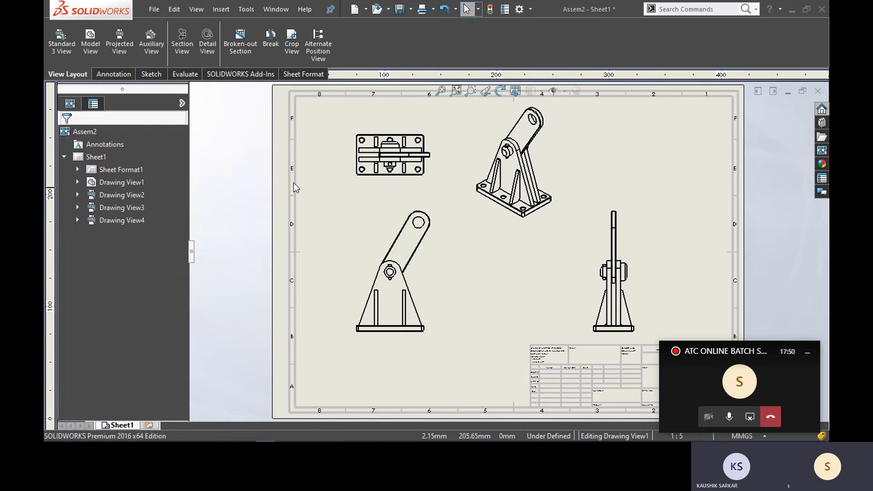
# Move the assembly's isometric view to the upper-right corner of the sheet, above the side view
pyautogui.click(512, 181)
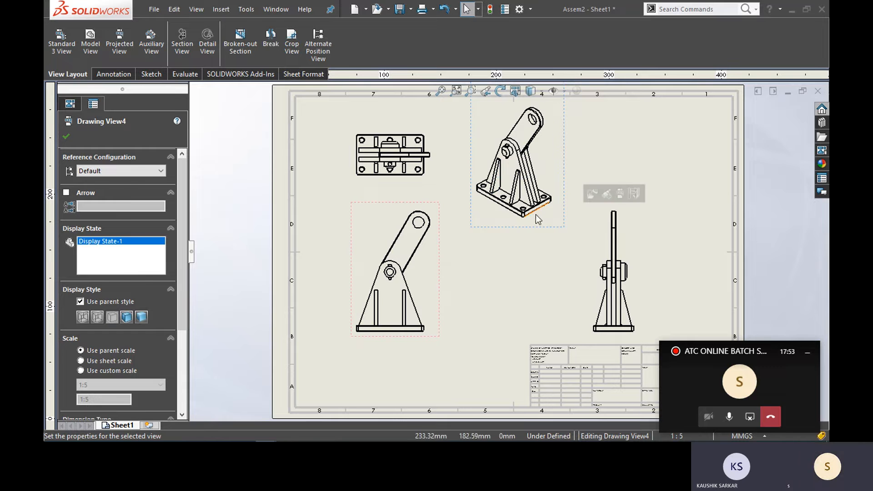
pyautogui.click(526, 196)
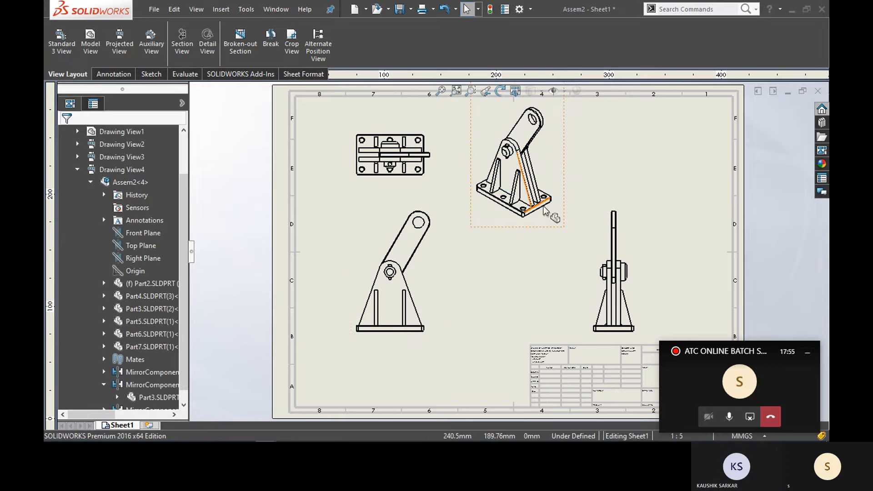
pyautogui.moveTo(529, 203); pyautogui.dragTo(702, 200)
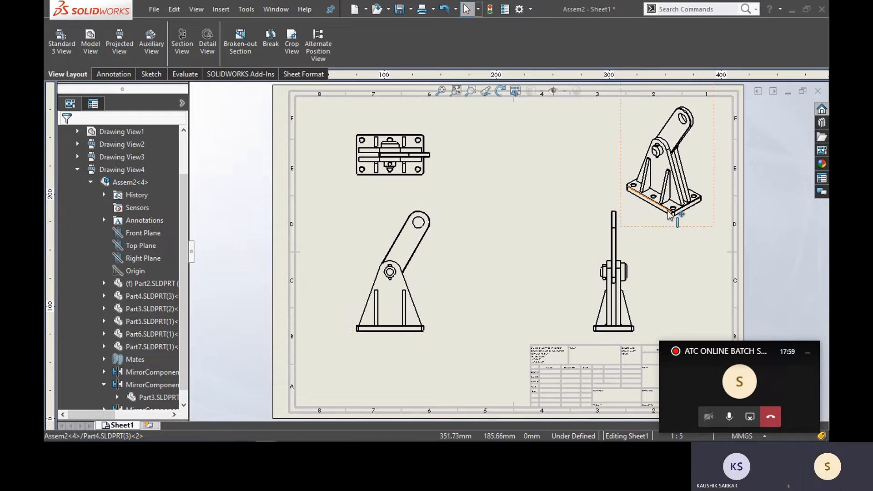
pyautogui.click(109, 75)
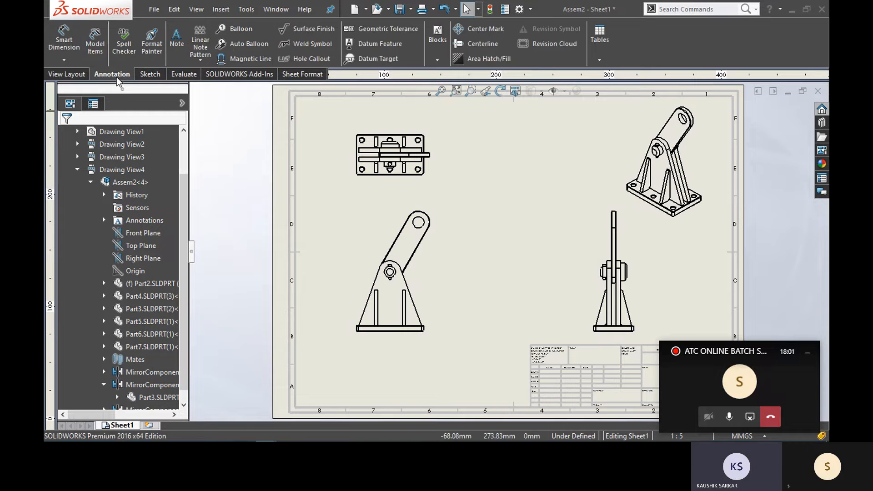
# Attach item-number balloons to the slanted link arm and the pivot pin in the front view, placing both to the view's right
pyautogui.click(600, 60)
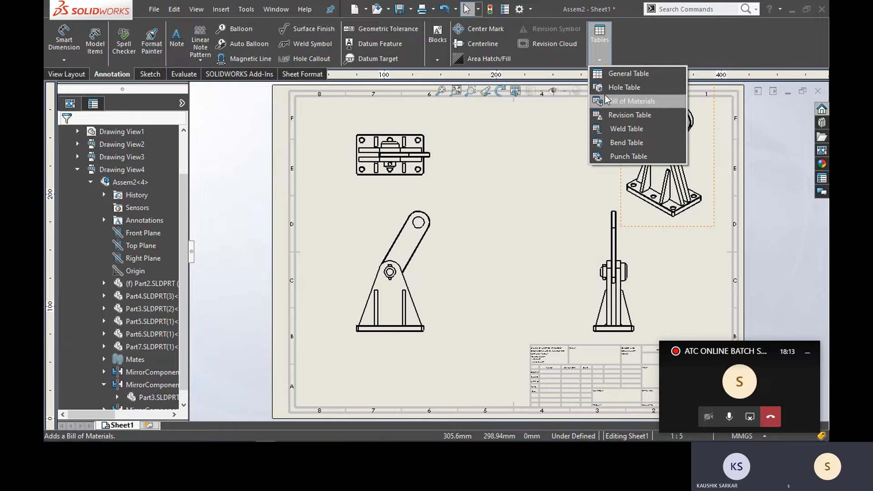
pyautogui.click(247, 33)
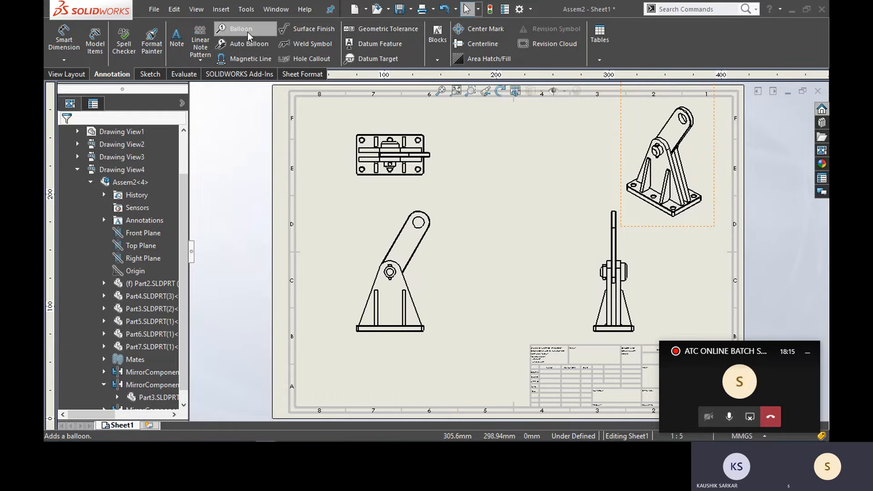
pyautogui.click(426, 235)
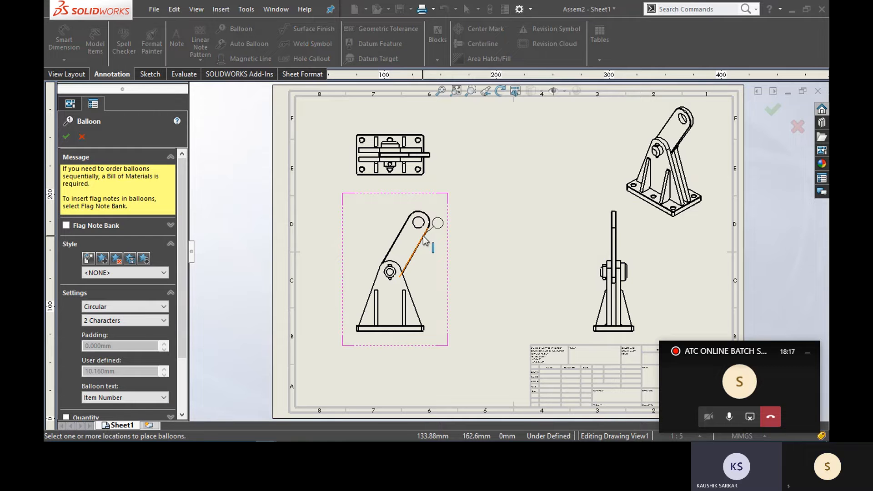
pyautogui.click(471, 224)
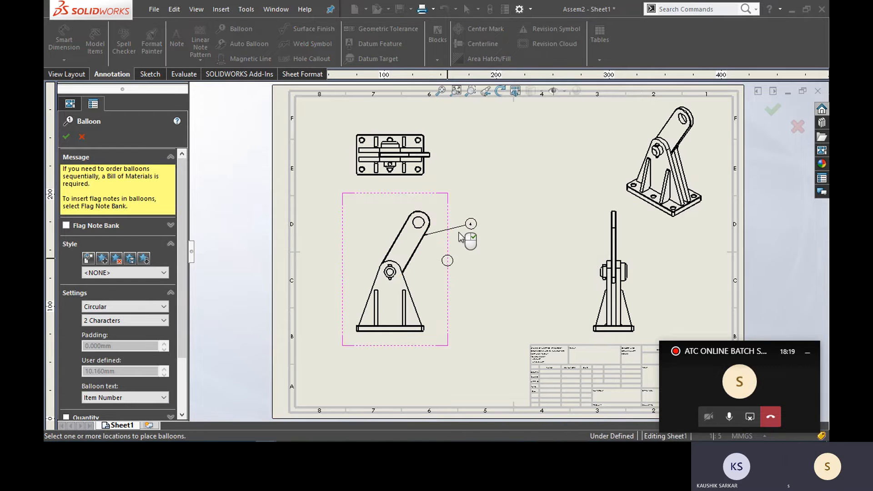
pyautogui.scroll(-5, 459, 234)
pyautogui.scroll(3, 448, 291)
pyautogui.moveTo(434, 310); pyautogui.dragTo(416, 252, button='middle')
pyautogui.click(383, 259)
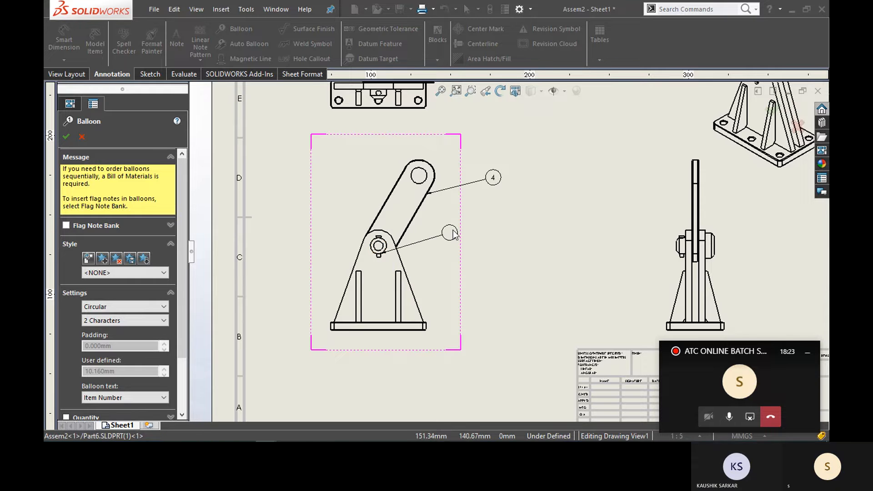
pyautogui.click(495, 237)
# Try a second balloon on the pivot pin's outer circle in the front view, and delete it
pyautogui.scroll(-2, 398, 247)
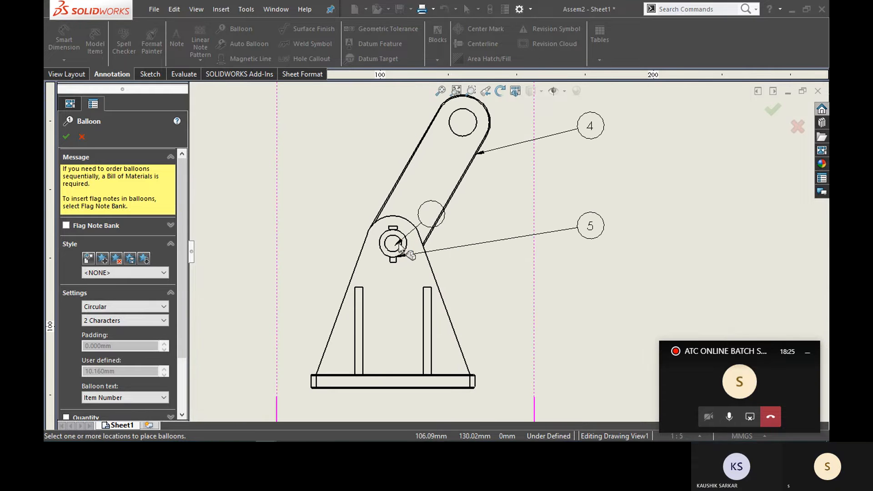
pyautogui.click(417, 251)
pyautogui.click(541, 182)
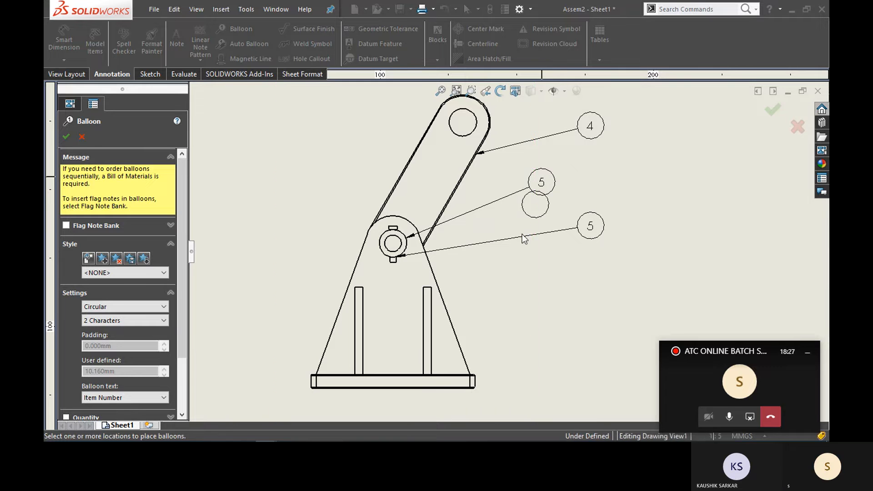
pyautogui.press('Escape')
pyautogui.click(511, 193)
pyautogui.press('Delete')
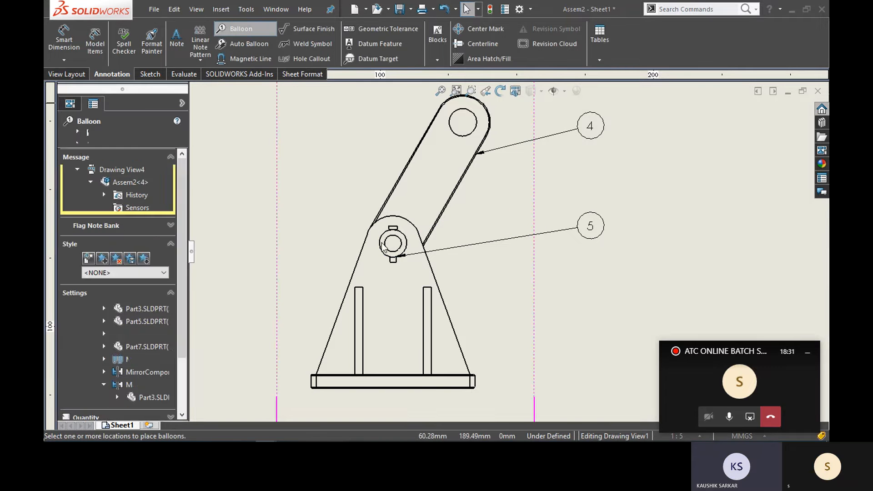
# Add item-number balloons to the left rib, the base plate and the small cross pin below the pivot in the front view
pyautogui.click(362, 319)
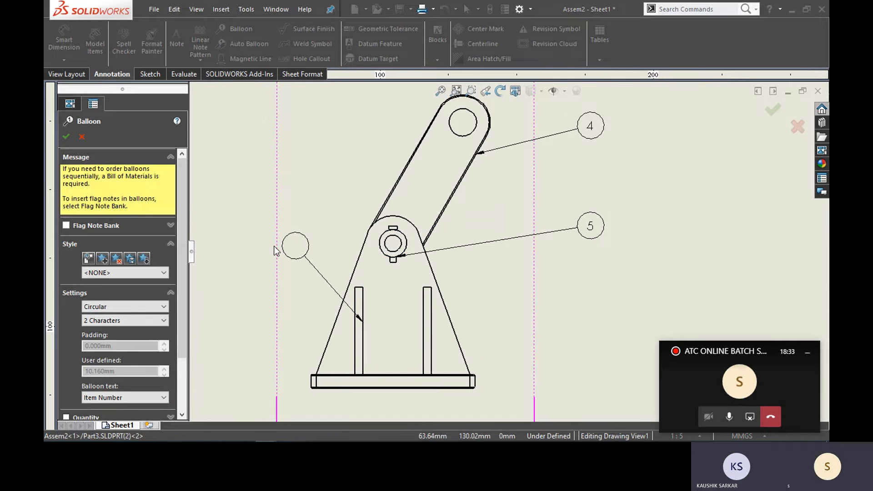
pyautogui.click(474, 376)
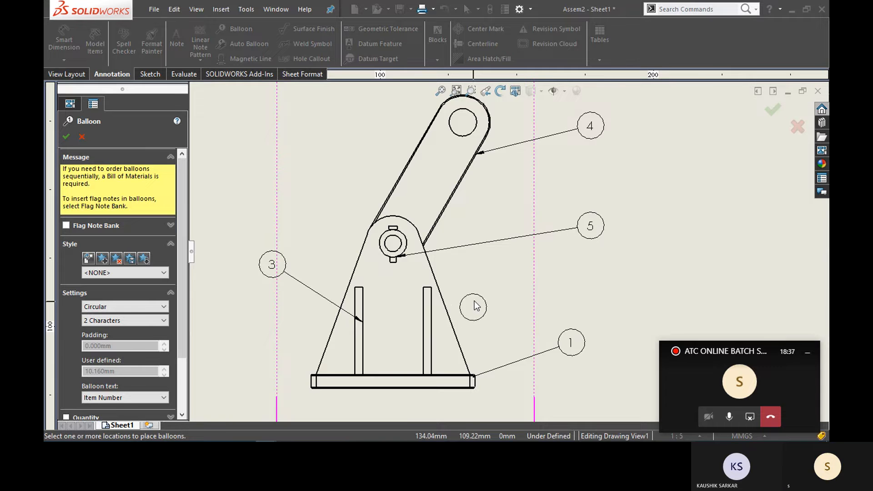
pyautogui.scroll(2, 482, 298)
pyautogui.moveTo(514, 288); pyautogui.dragTo(468, 277, button='middle')
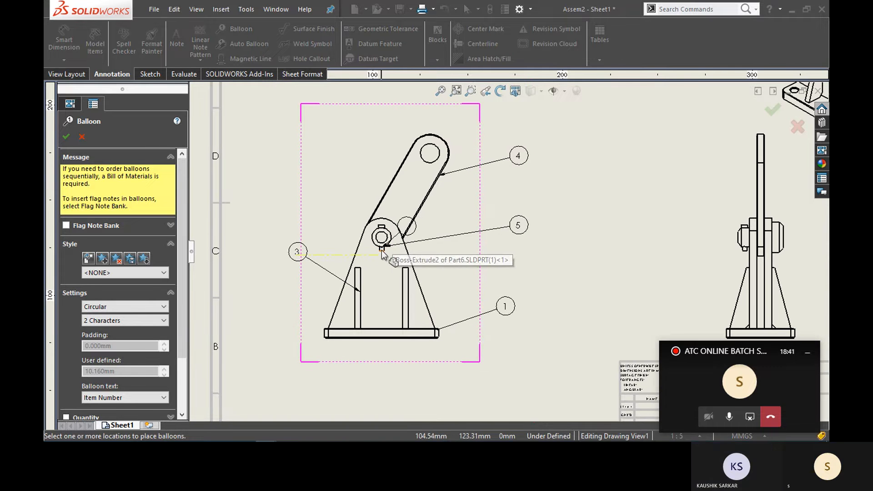
pyautogui.scroll(-3, 382, 256)
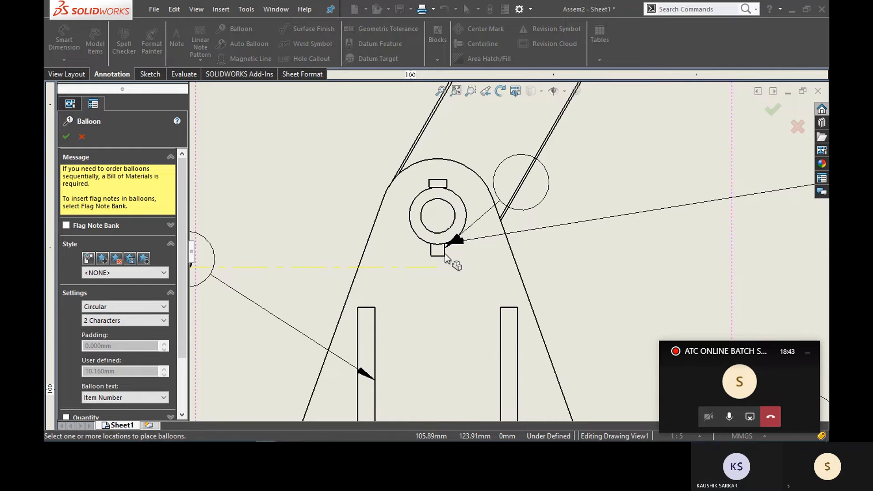
pyautogui.click(443, 255)
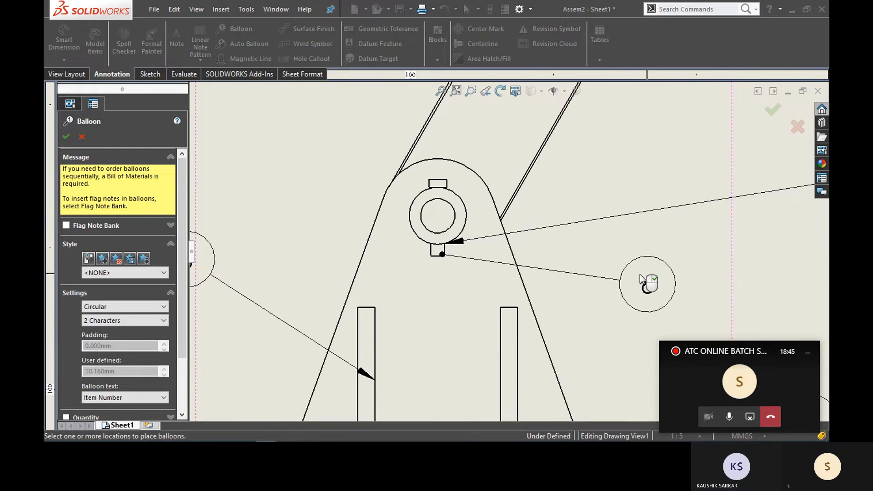
pyautogui.scroll(3, 580, 272)
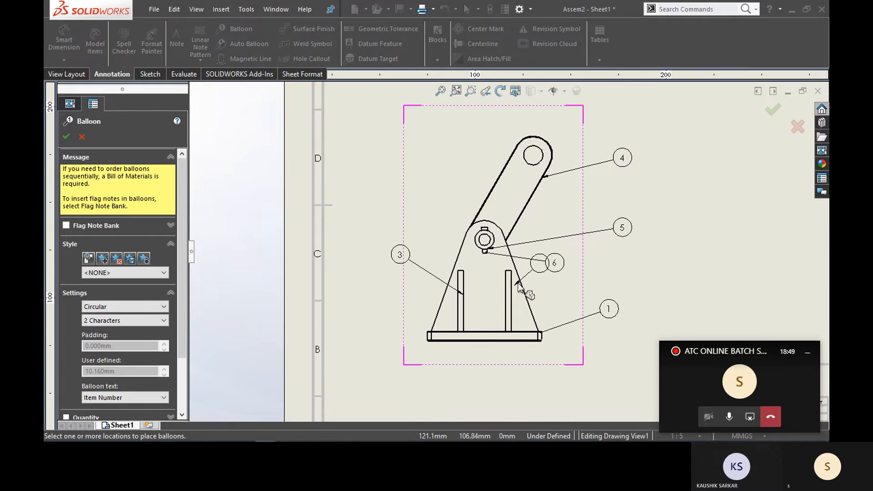
# Try a balloon on the small cross pin's circle in the top view, and delete it
pyautogui.scroll(2, 582, 214)
pyautogui.scroll(-6, 486, 144)
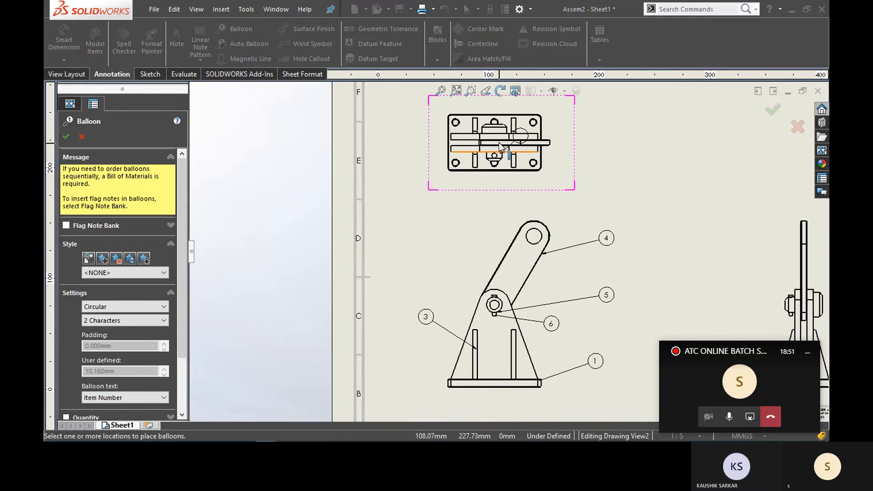
pyautogui.click(499, 187)
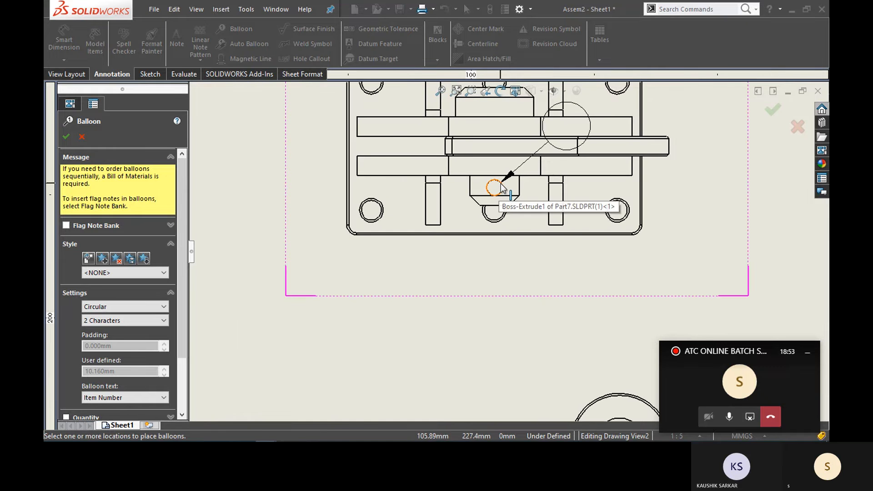
pyautogui.click(523, 288)
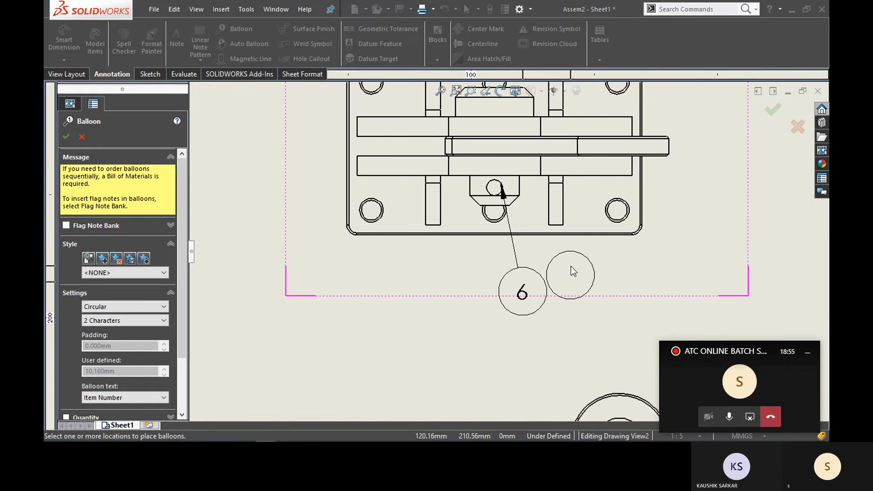
pyautogui.scroll(2, 571, 271)
pyautogui.press('Escape')
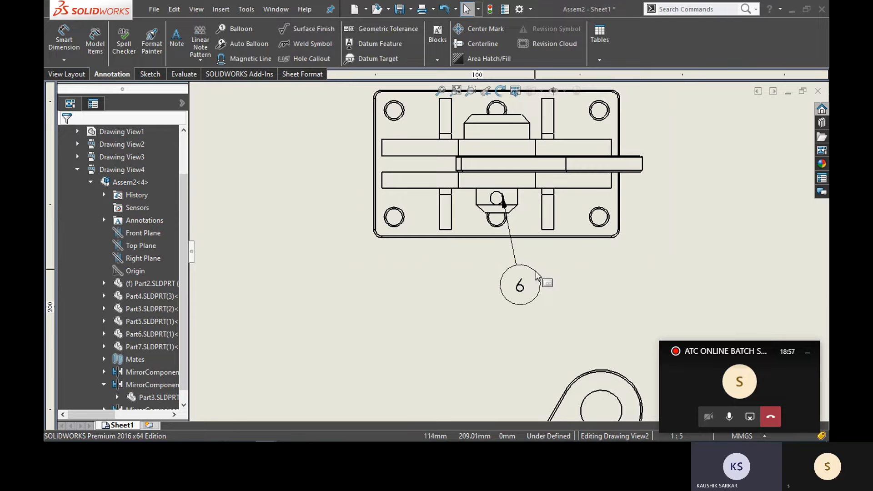
pyautogui.click(537, 273)
pyautogui.press('Delete')
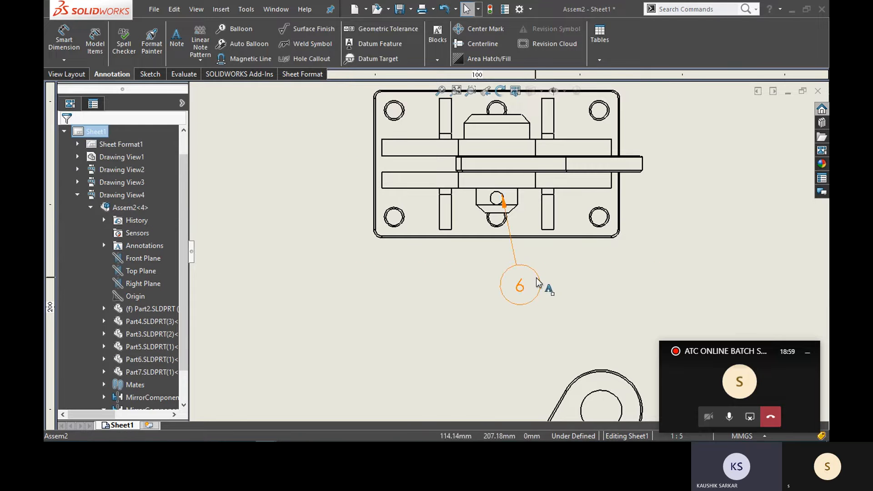
pyautogui.click(540, 286)
pyautogui.press('Delete')
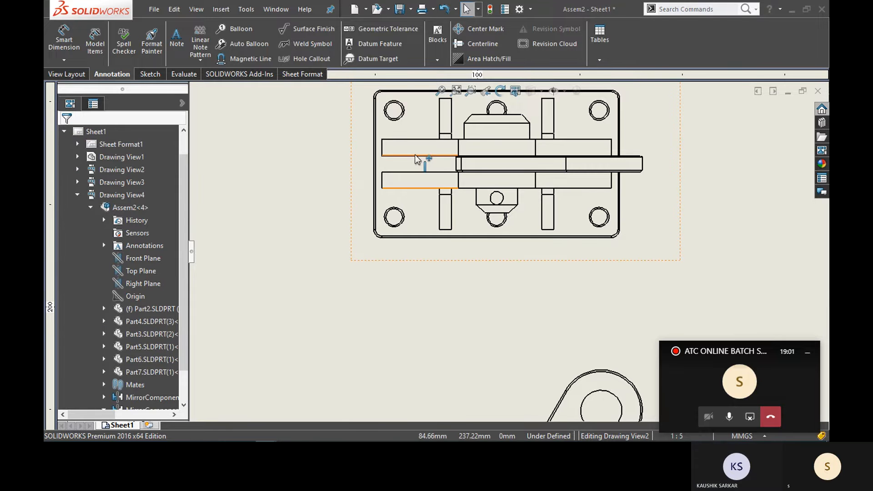
# Try a balloon on the pivot pin's head in the top view, and delete it
pyautogui.scroll(1, 451, 177)
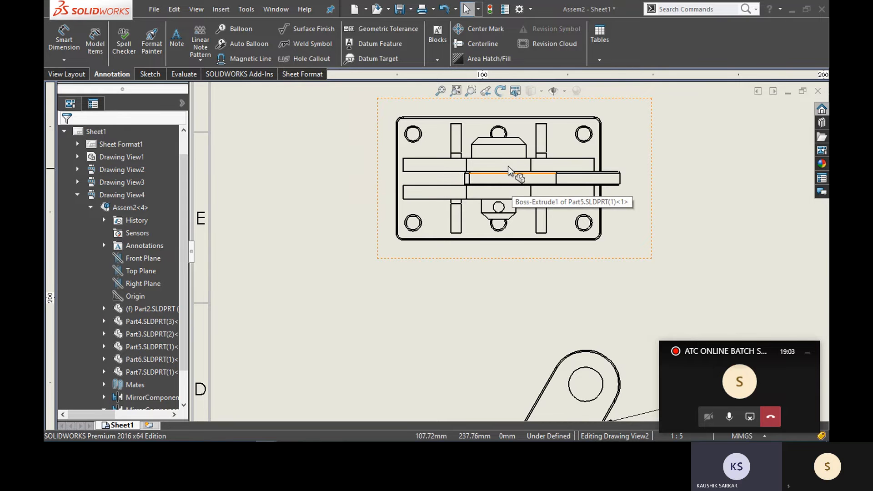
pyautogui.scroll(2, 504, 200)
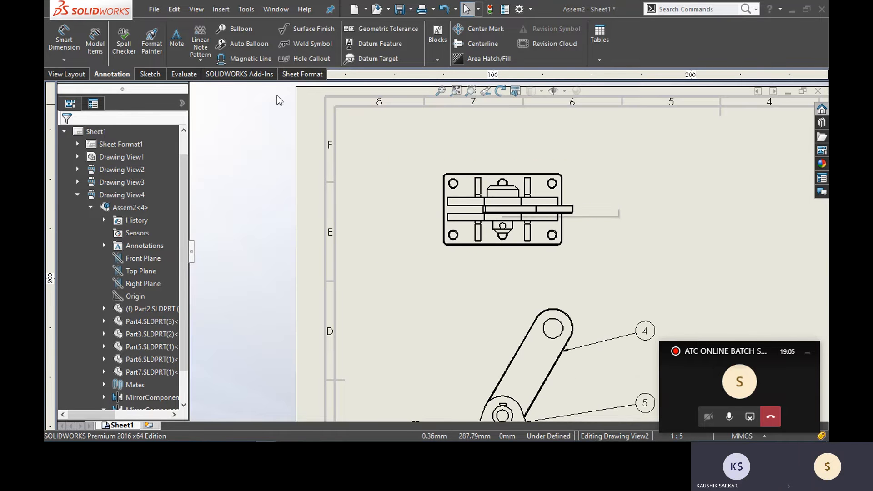
pyautogui.click(249, 29)
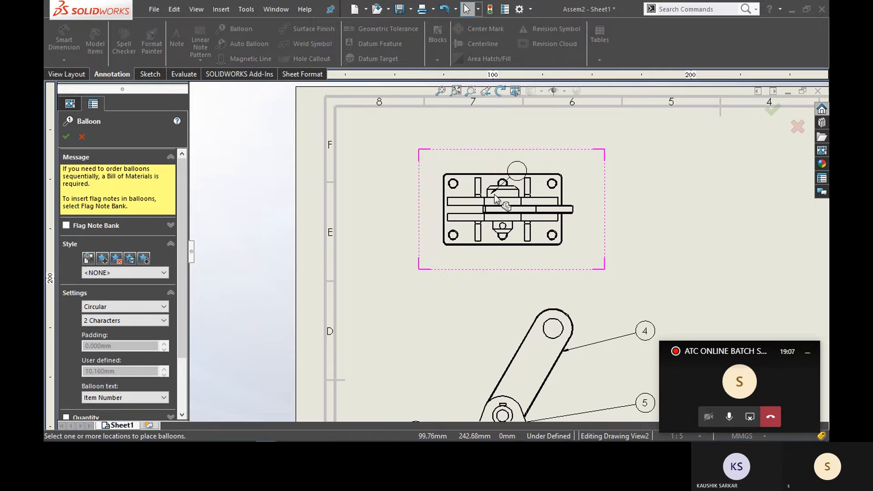
pyautogui.click(512, 195)
pyautogui.click(627, 171)
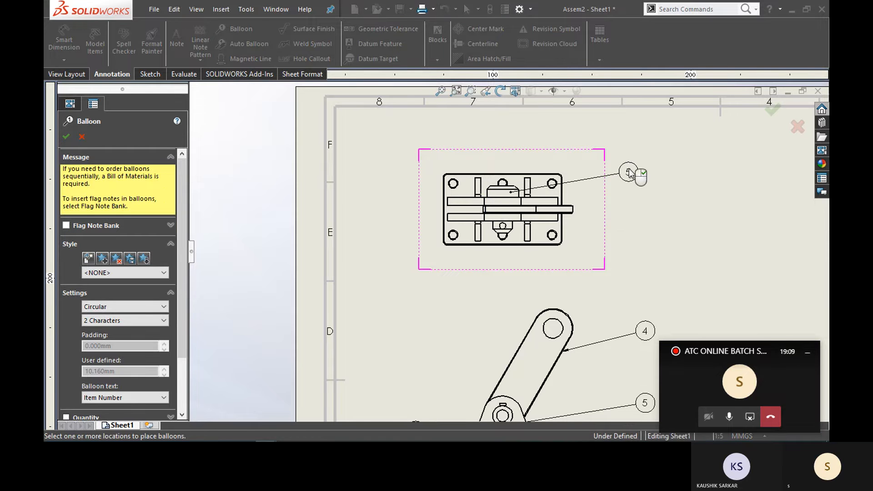
pyautogui.scroll(2, 620, 215)
pyautogui.moveTo(619, 215); pyautogui.dragTo(580, 179, button='middle')
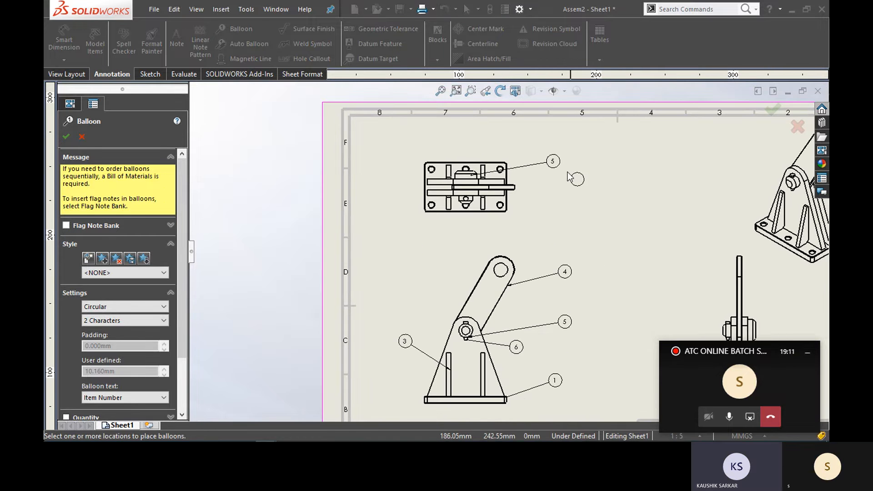
pyautogui.press('Escape')
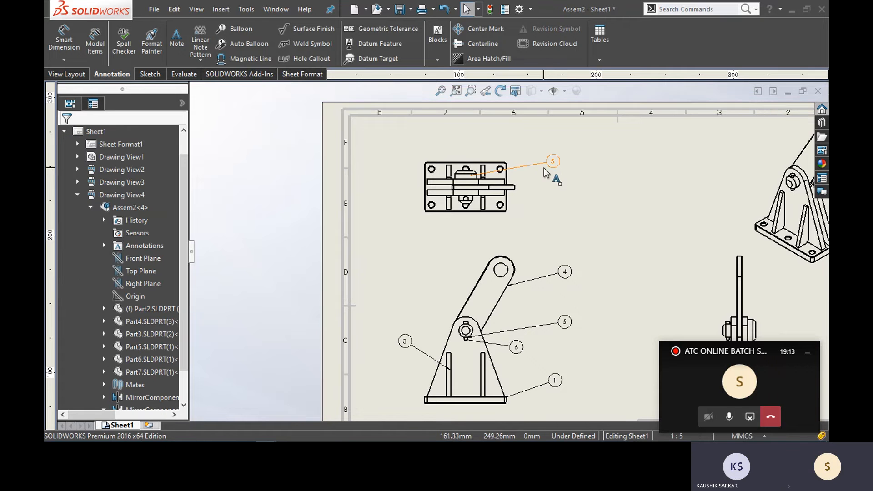
pyautogui.click(552, 158)
pyautogui.press('Delete')
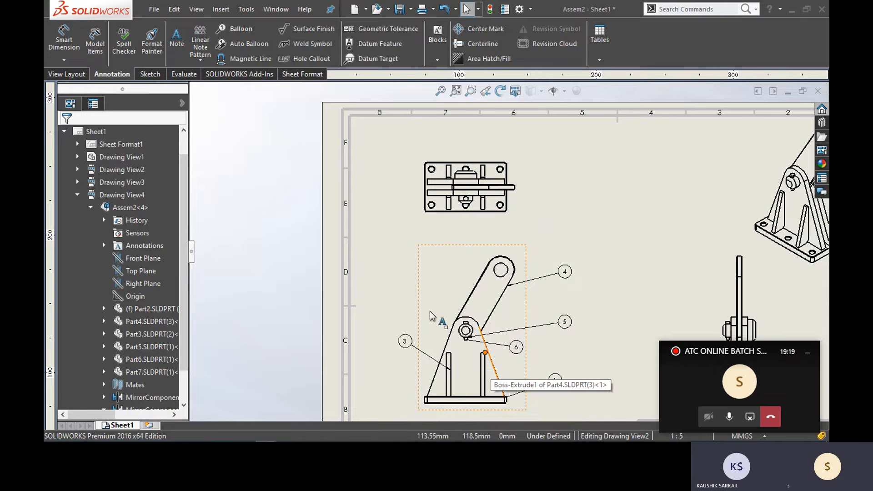
# Add an item-number balloon to the tapered side plate's right edge in the front view, placing it above the base plate's balloon
pyautogui.click(239, 30)
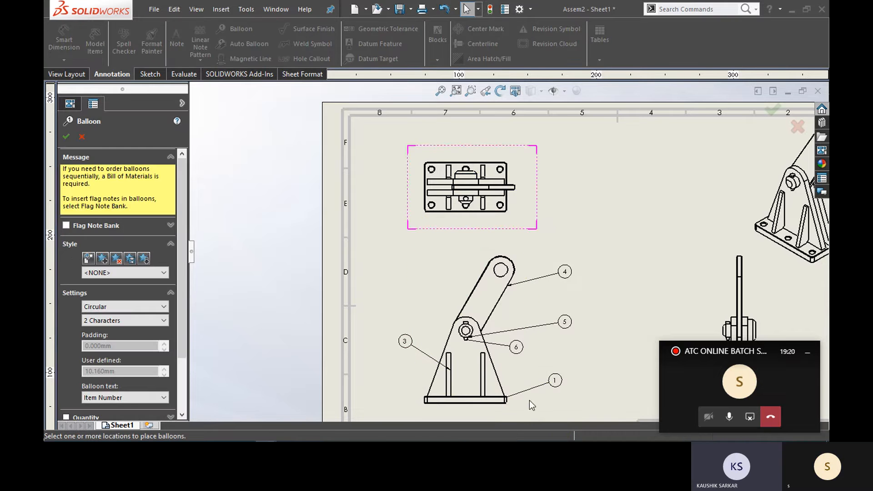
pyautogui.click(499, 375)
pyautogui.click(565, 354)
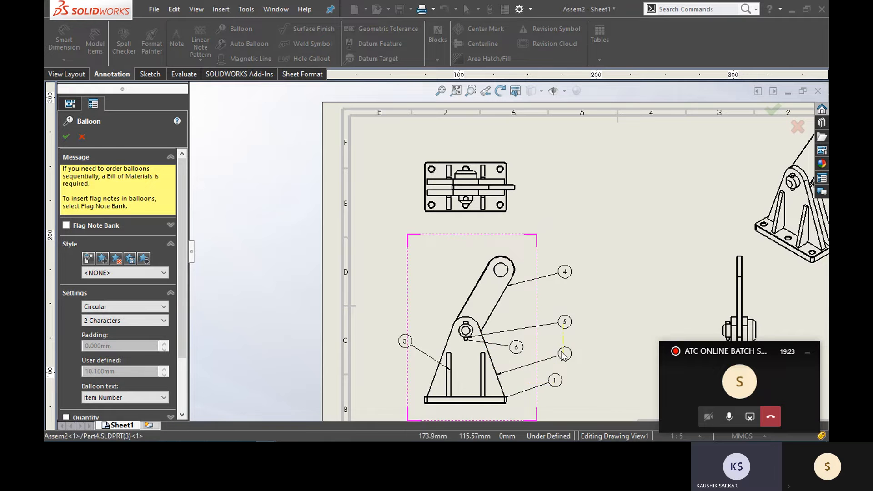
pyautogui.click(67, 137)
# Insert a top-level-only bill of materials from the front view using the bom-standard template, and place it below that view beside the title block
pyautogui.moveTo(499, 218); pyautogui.dragTo(368, 158, button='middle')
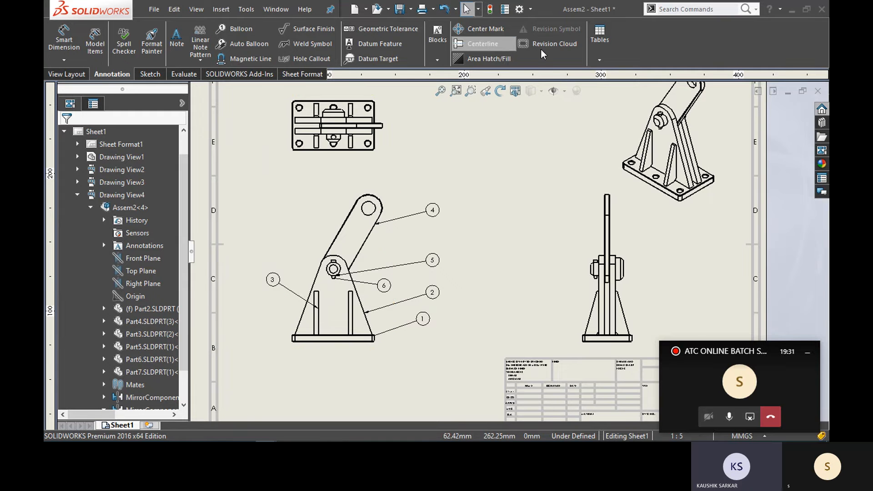
pyautogui.click(596, 56)
pyautogui.click(612, 101)
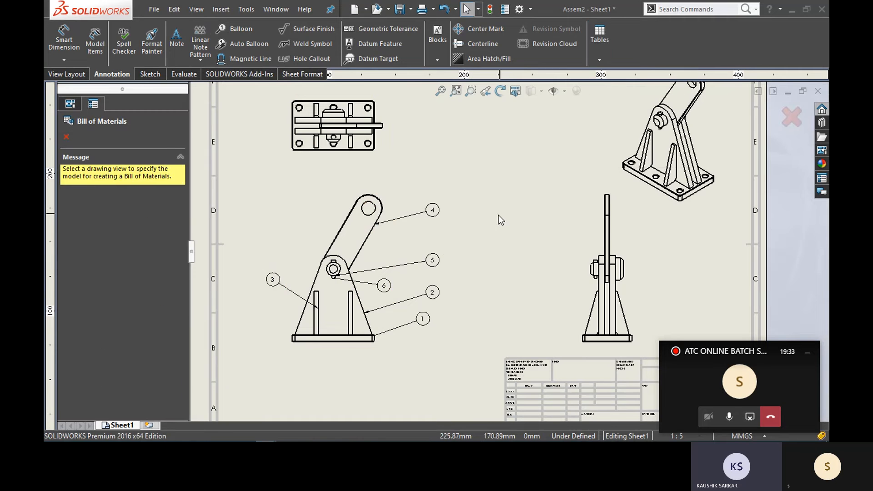
pyautogui.click(369, 240)
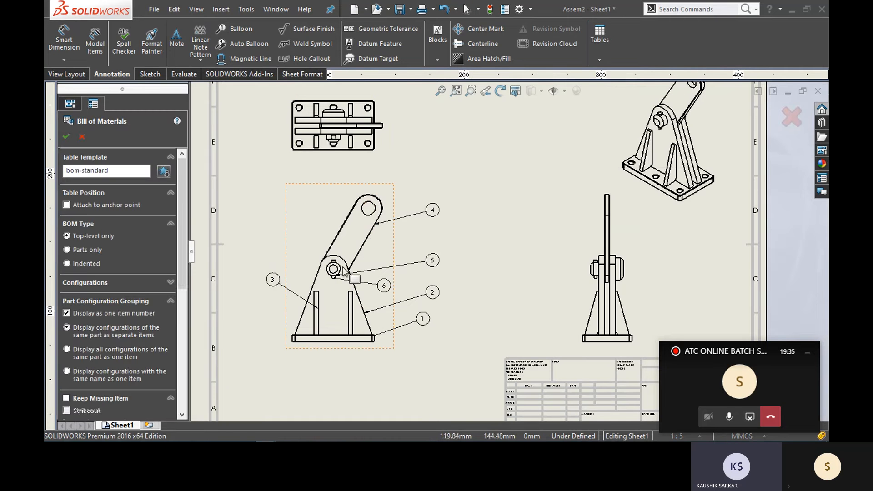
pyautogui.click(65, 136)
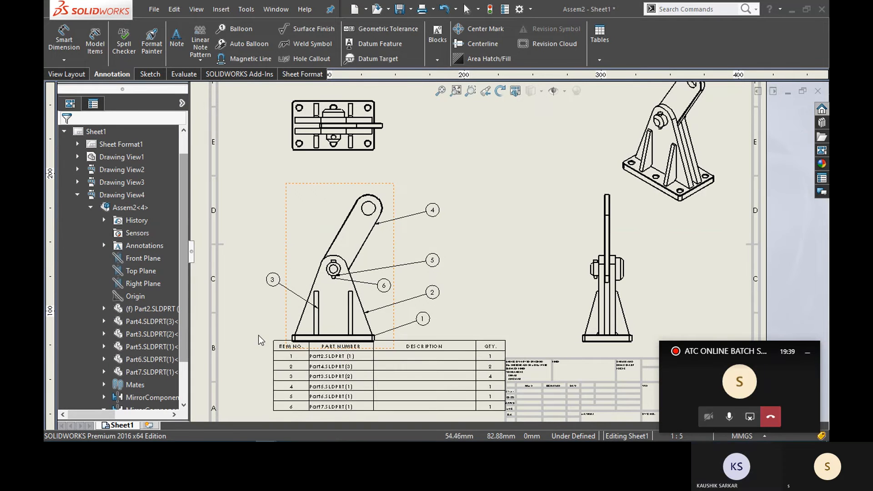
pyautogui.moveTo(260, 337); pyautogui.dragTo(263, 242, button='middle')
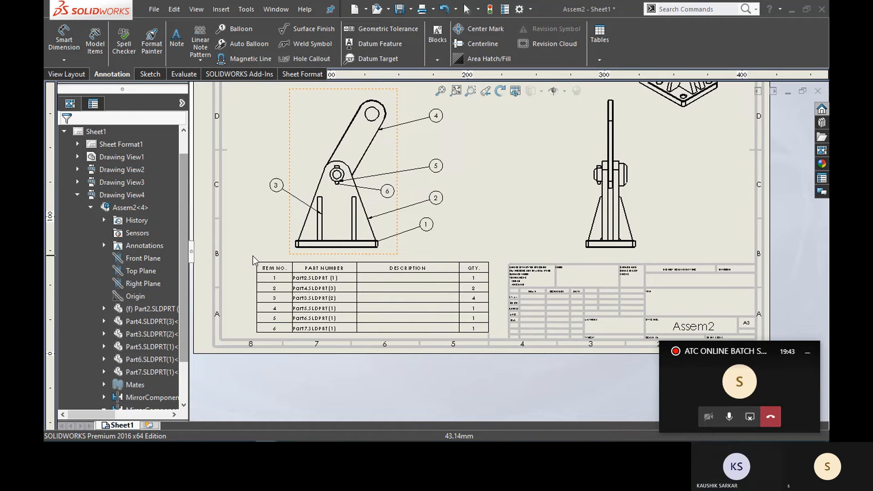
pyautogui.click(253, 256)
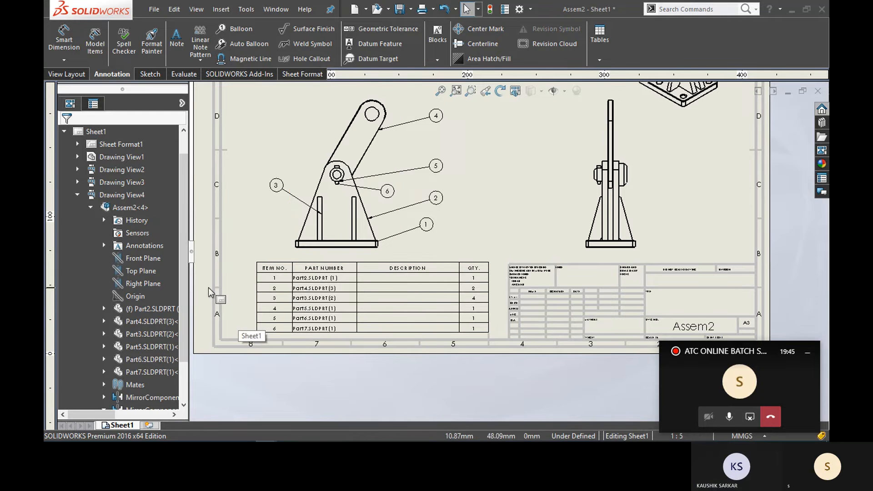
# Move the bill of materials table closer to the sheet's lower-left corner, just inside the border
pyautogui.rightClick(246, 165)
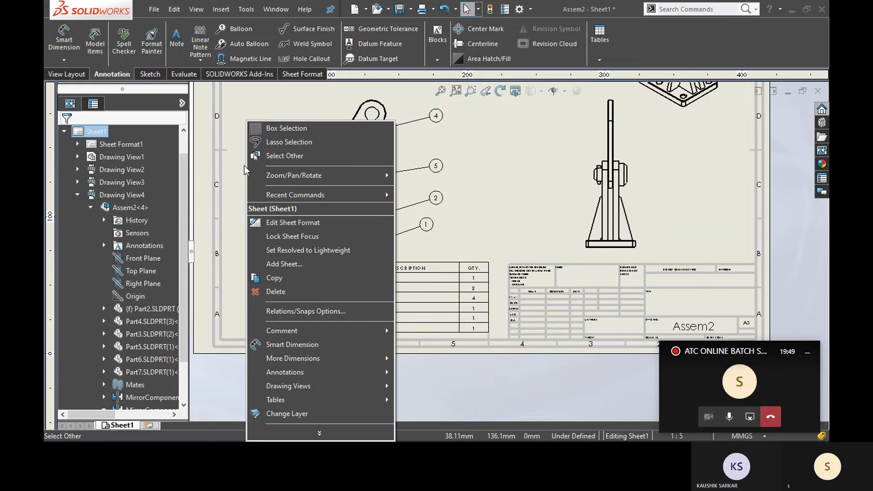
pyautogui.click(231, 164)
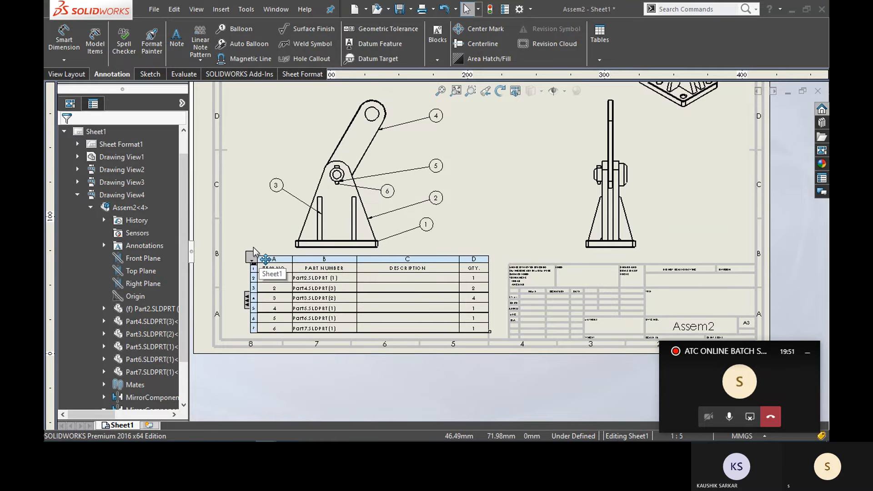
pyautogui.moveTo(253, 257); pyautogui.dragTo(233, 255)
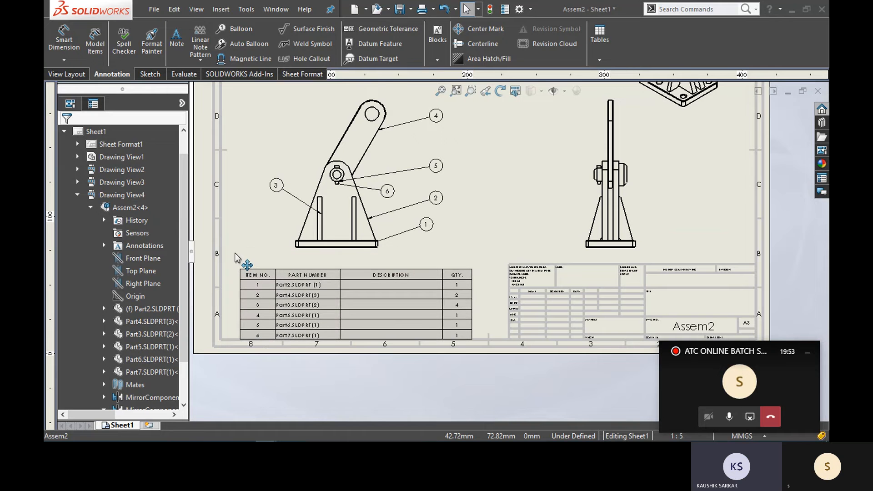
pyautogui.click(233, 259)
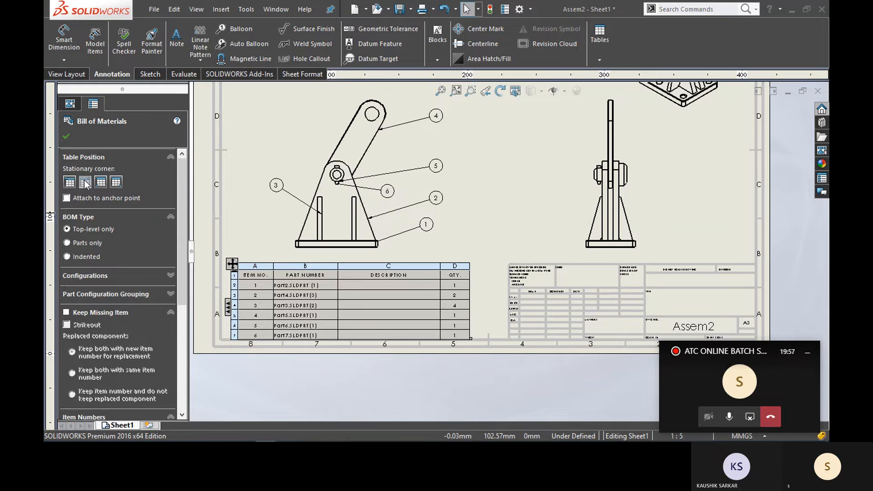
pyautogui.scroll(-5, 132, 261)
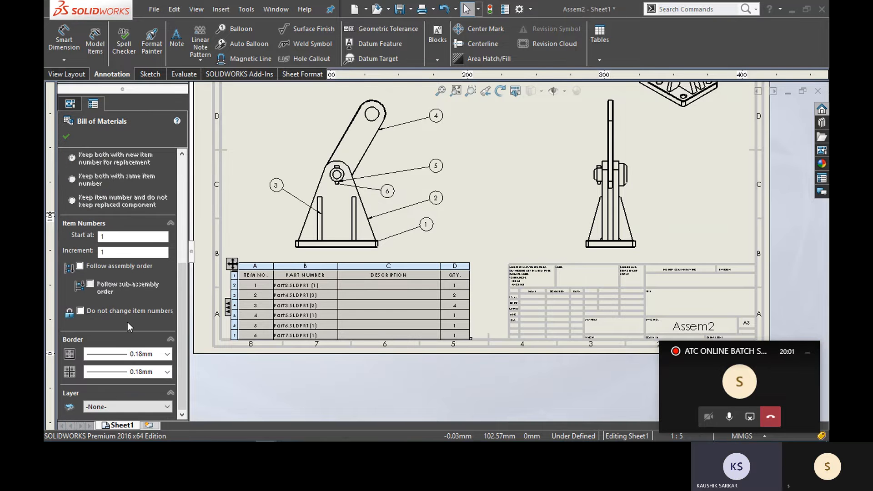
pyautogui.click(148, 355)
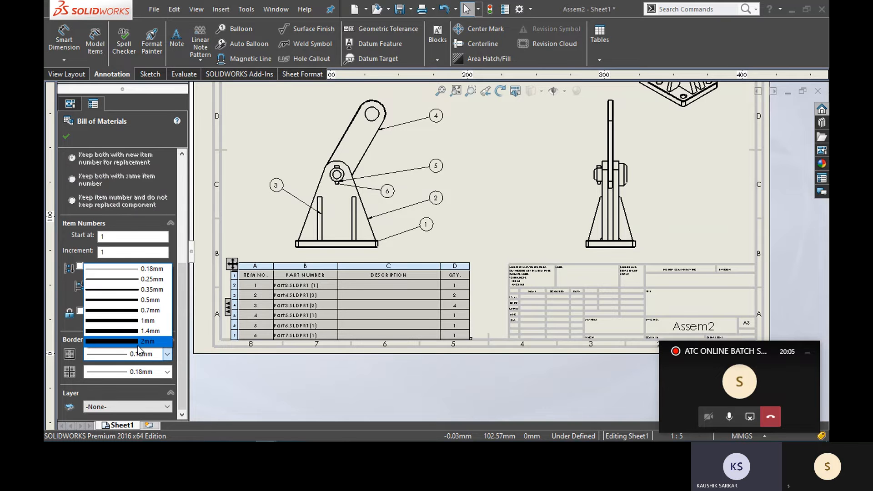
pyautogui.click(65, 135)
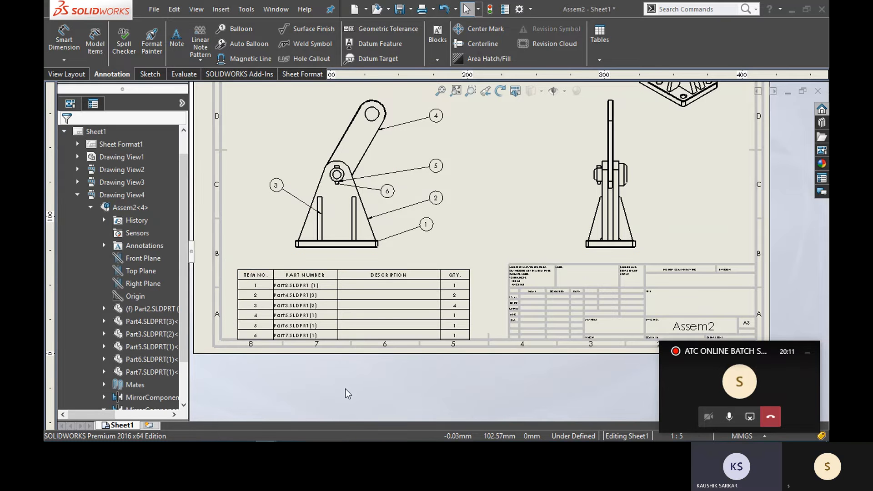
# Add a center mark to the pivot pin's circle in the front view
pyautogui.scroll(-4, 344, 363)
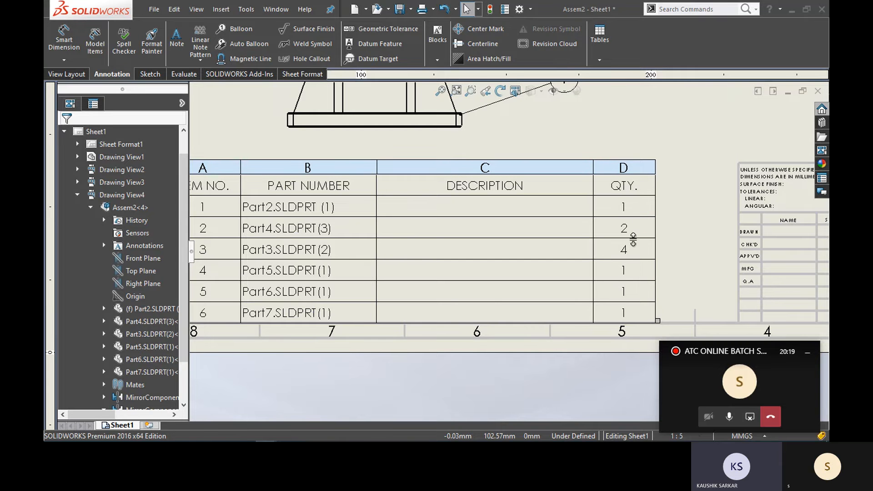
pyautogui.scroll(5, 613, 218)
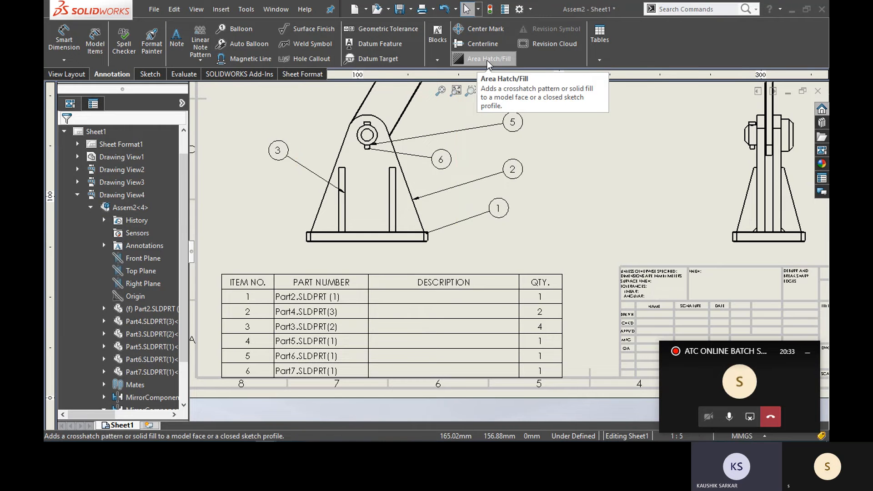
pyautogui.click(480, 31)
pyautogui.moveTo(463, 120)
pyautogui.mouseDown(button='middle')
pyautogui.moveTo(450, 132)
pyautogui.moveTo(431, 250)
pyautogui.moveTo(438, 260)
pyautogui.mouseUp(button='middle')
pyautogui.scroll(-1, 437, 261)
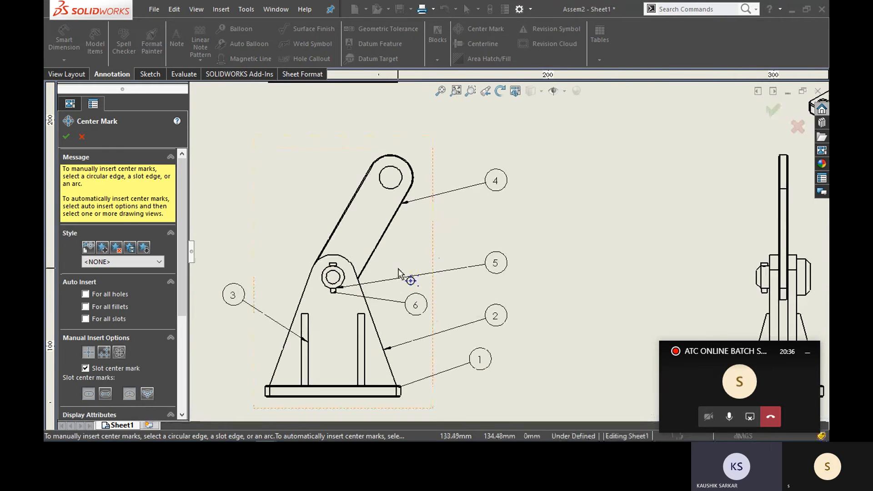
pyautogui.click(341, 278)
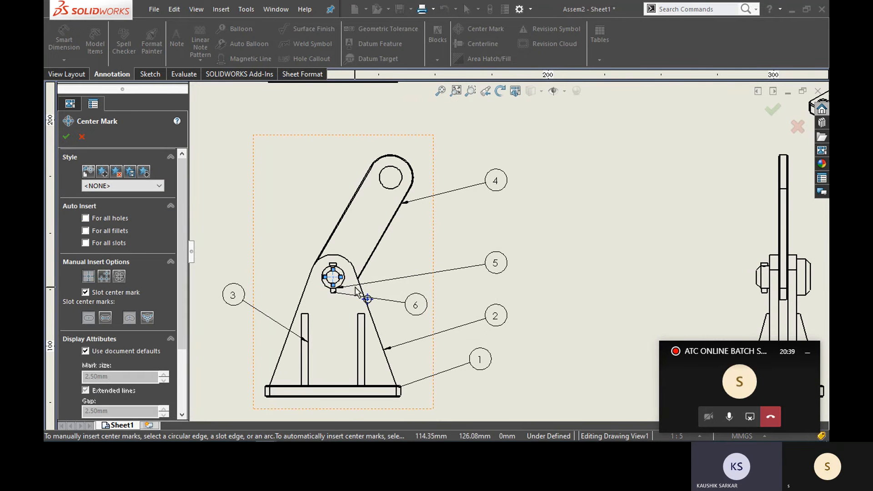
pyautogui.scroll(-5, 335, 282)
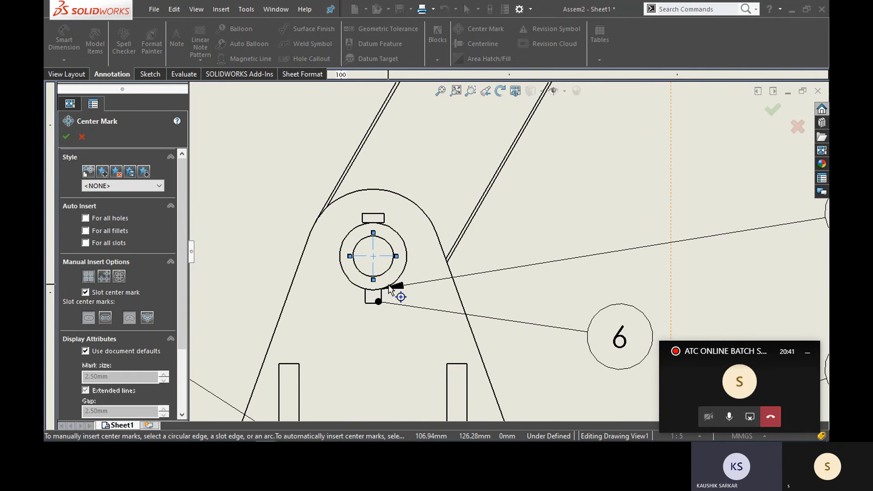
pyautogui.scroll(4, 390, 287)
pyautogui.click(62, 137)
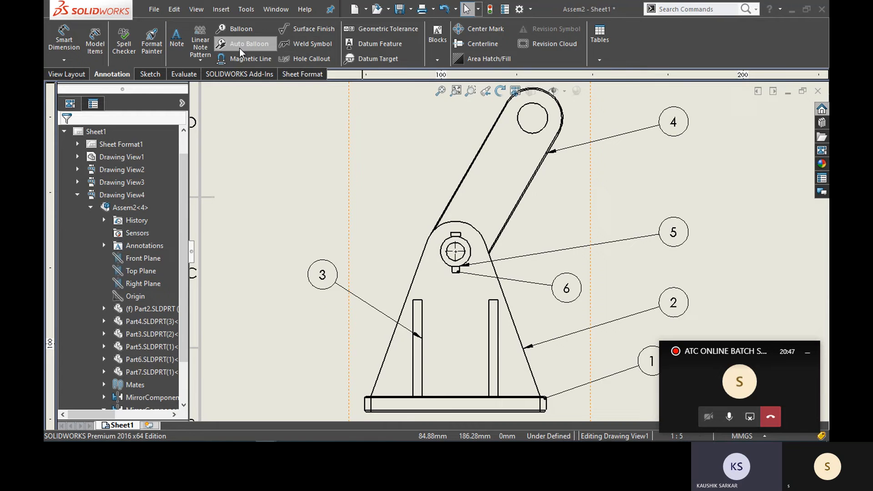
# Add a centerline midway between the two ribs and hole centerlines through the base plate in the front view
pyautogui.click(475, 43)
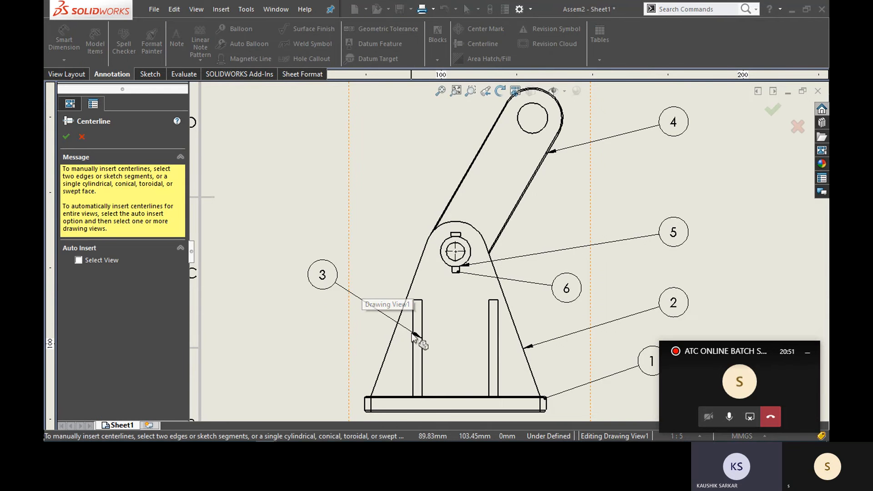
pyautogui.click(490, 323)
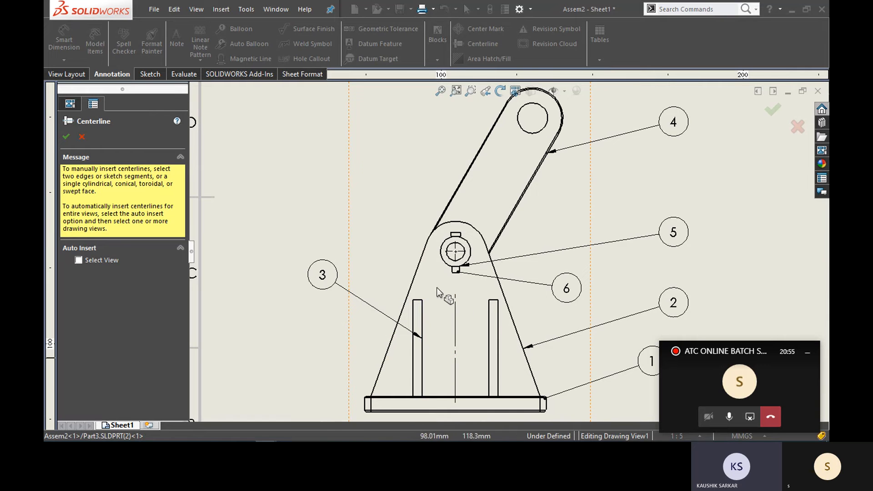
pyautogui.click(469, 411)
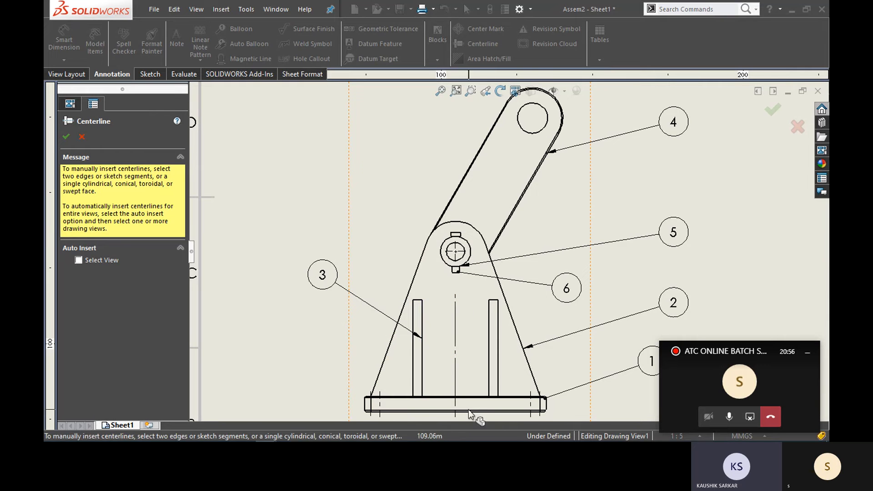
pyautogui.click(66, 136)
pyautogui.moveTo(357, 240)
pyautogui.mouseDown(button='middle')
pyautogui.moveTo(325, 203)
pyautogui.moveTo(258, 156)
pyautogui.mouseUp(button='middle')
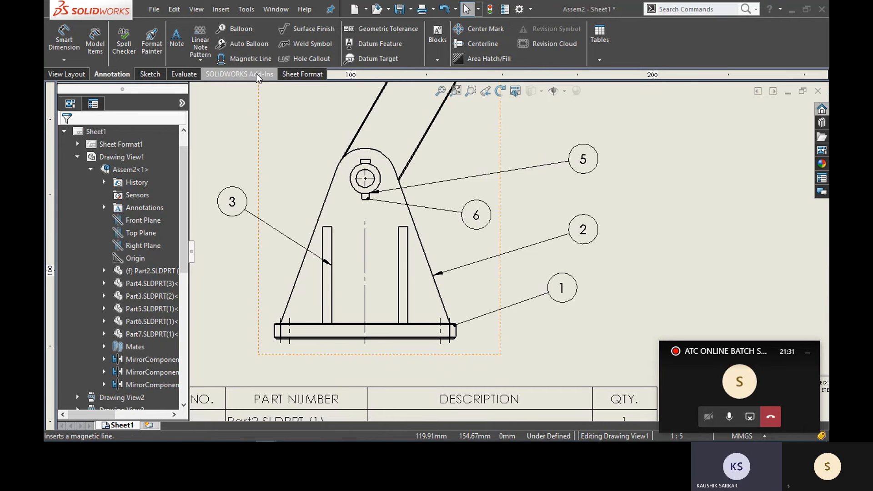
pyautogui.click(148, 74)
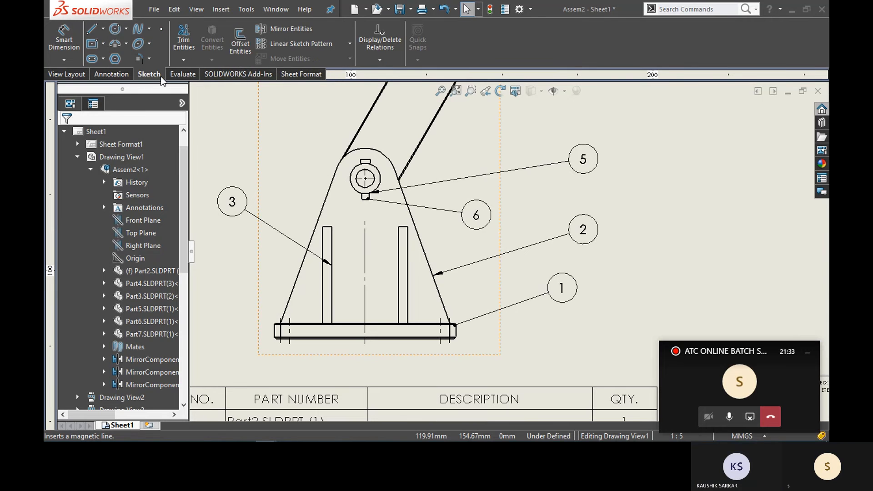
pyautogui.click(172, 75)
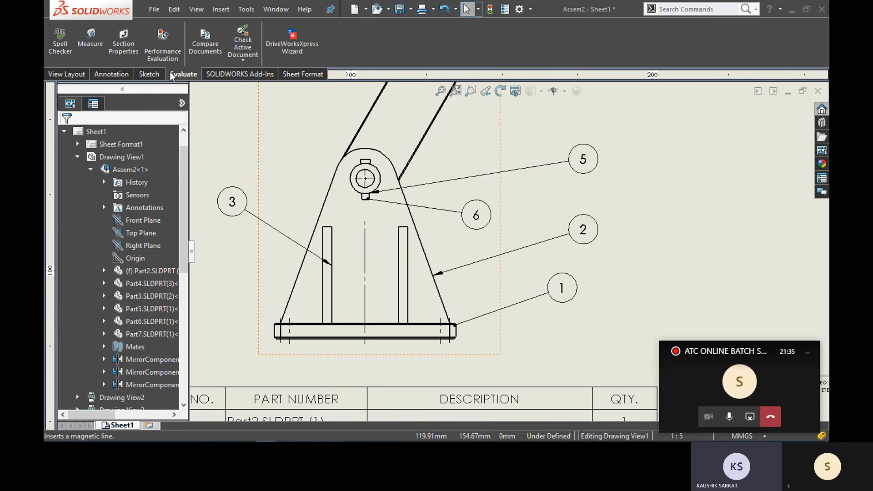
pyautogui.click(240, 74)
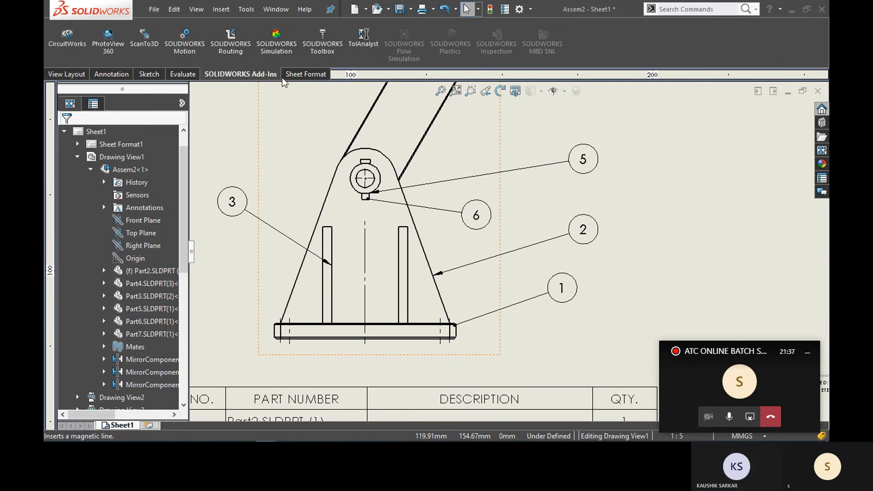
pyautogui.click(293, 75)
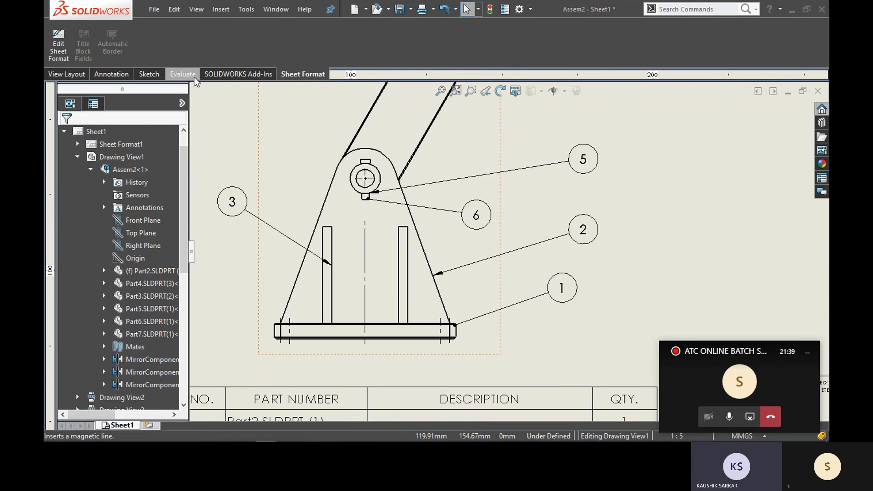
pyautogui.click(183, 75)
pyautogui.click(151, 74)
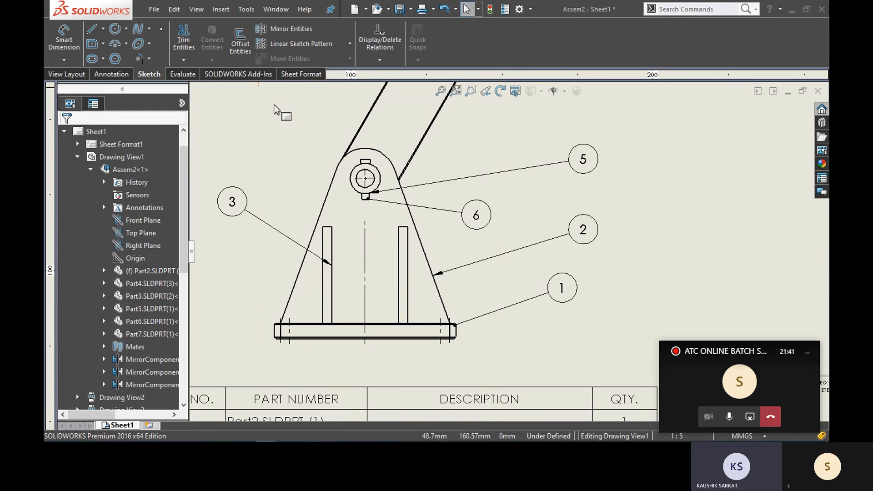
pyautogui.scroll(4, 321, 124)
pyautogui.click(122, 75)
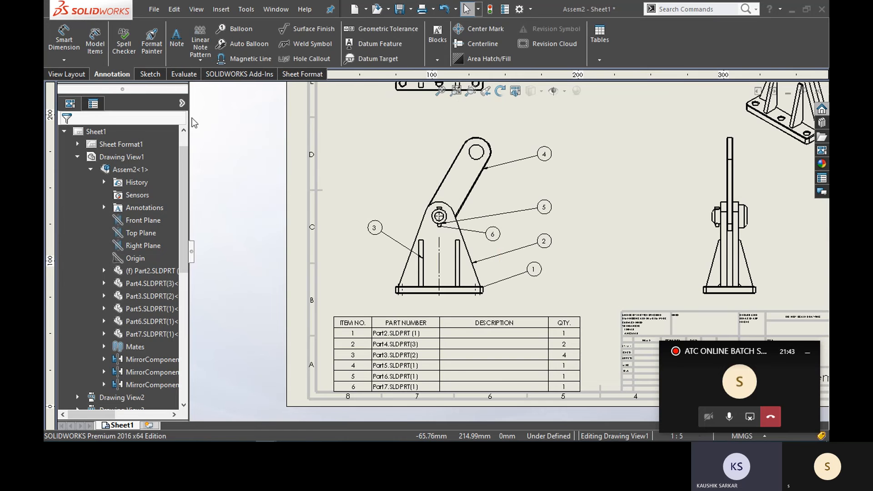
pyautogui.scroll(3, 455, 191)
pyautogui.moveTo(455, 191); pyautogui.dragTo(343, 199, button='middle')
pyautogui.scroll(-1, 345, 199)
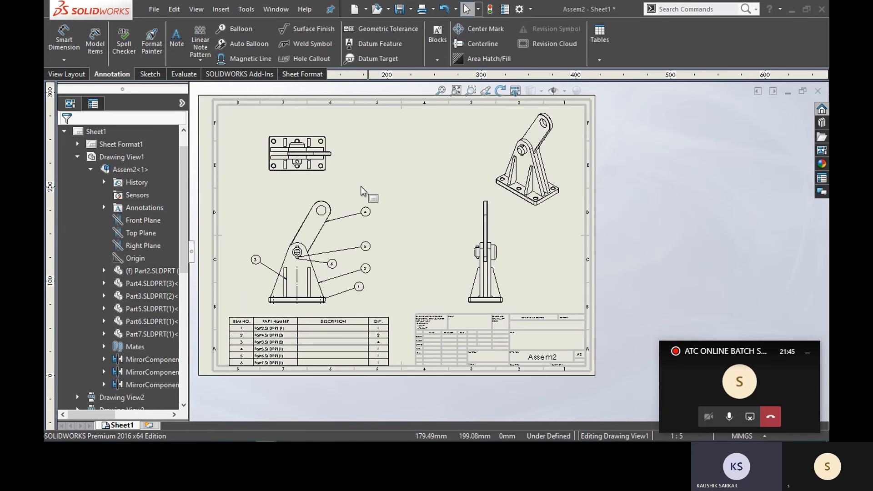
# Dimension the base plate's depth in the top view between its two long edges, placing the dimension beyond the plate's right end
pyautogui.click(64, 40)
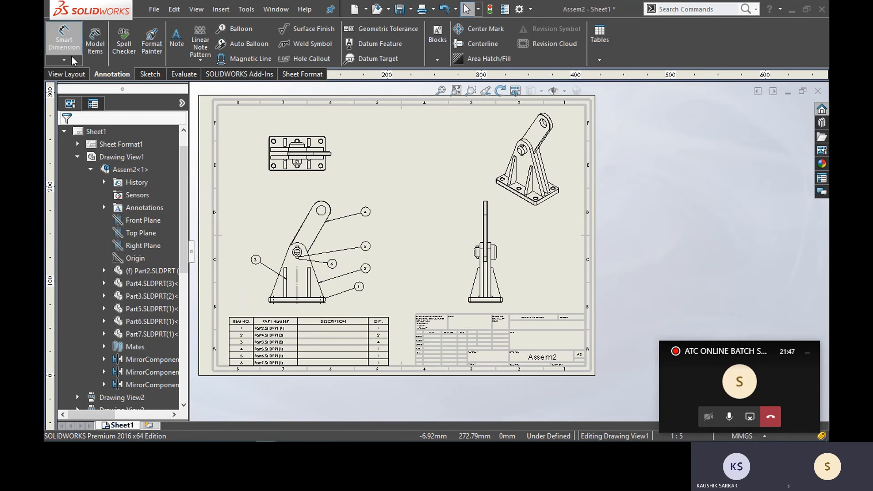
pyautogui.scroll(-5, 320, 153)
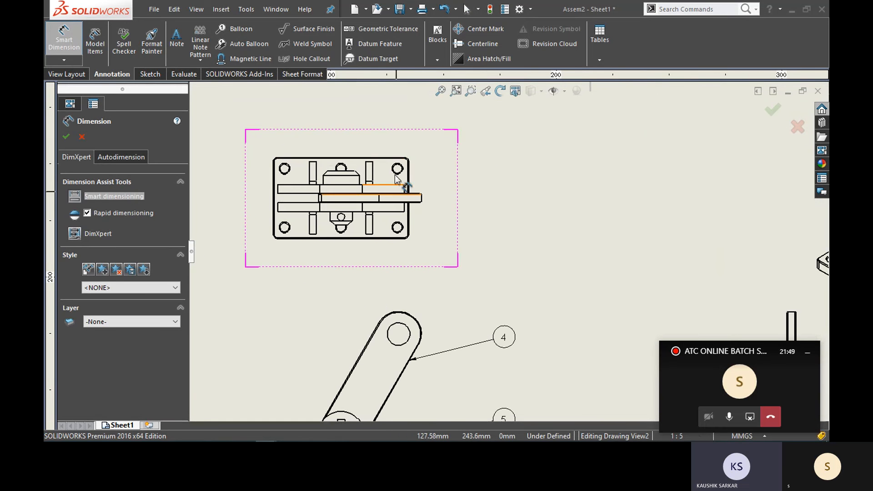
pyautogui.click(405, 159)
pyautogui.click(404, 238)
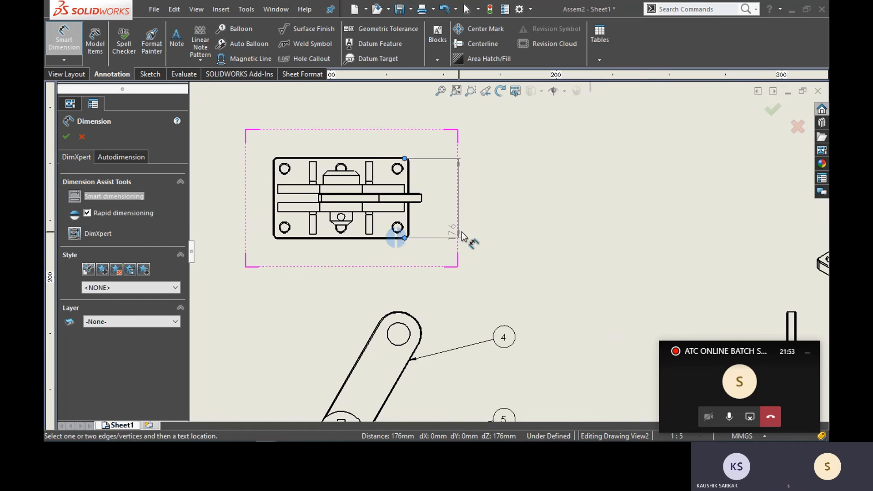
pyautogui.click(494, 234)
pyautogui.click(68, 136)
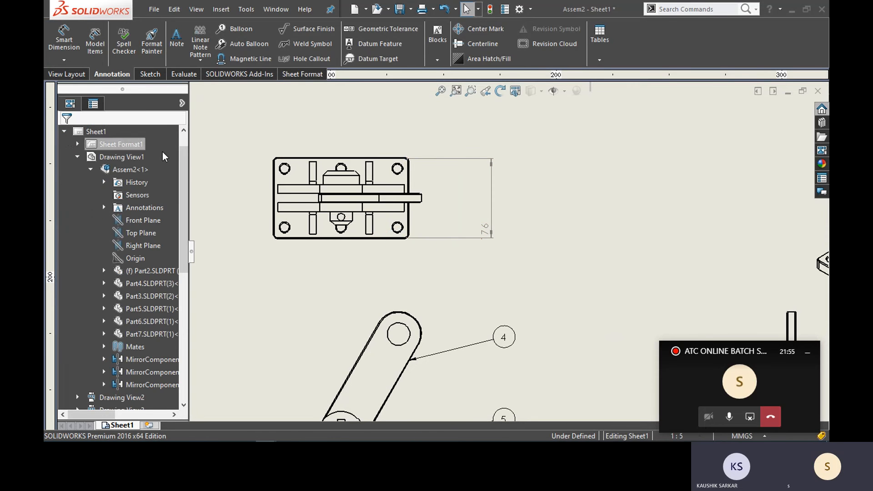
pyautogui.click(399, 172)
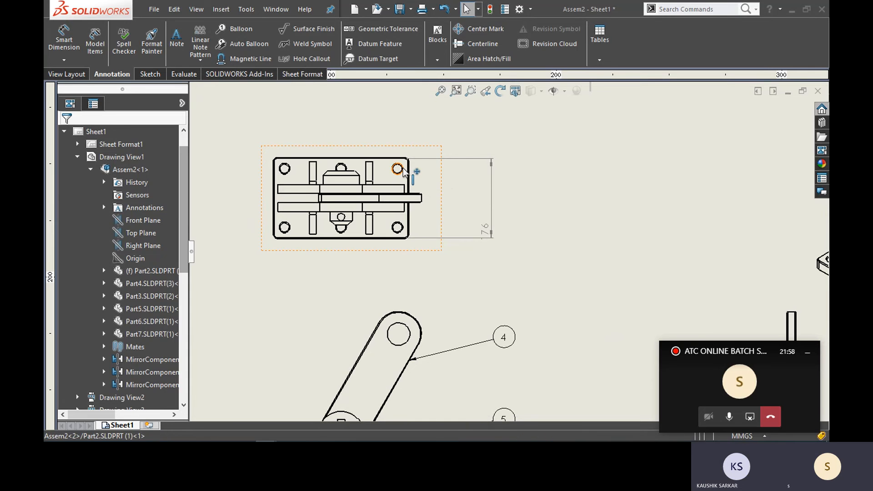
pyautogui.click(404, 227)
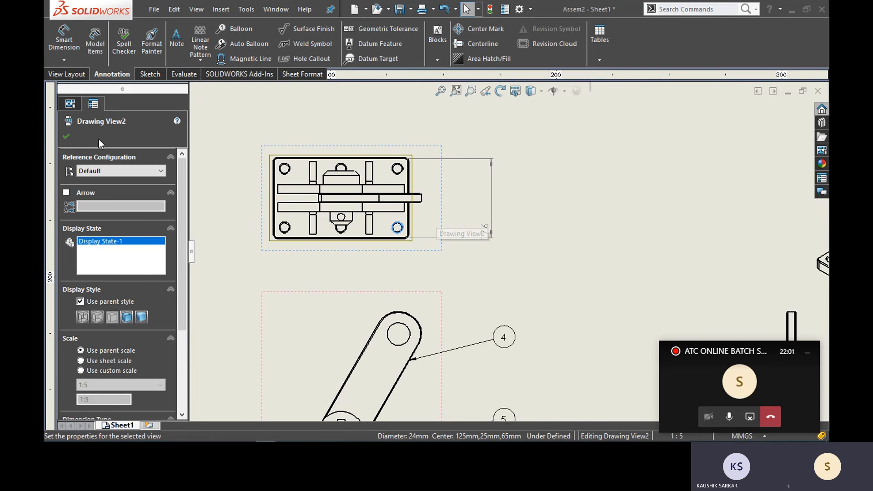
pyautogui.click(66, 136)
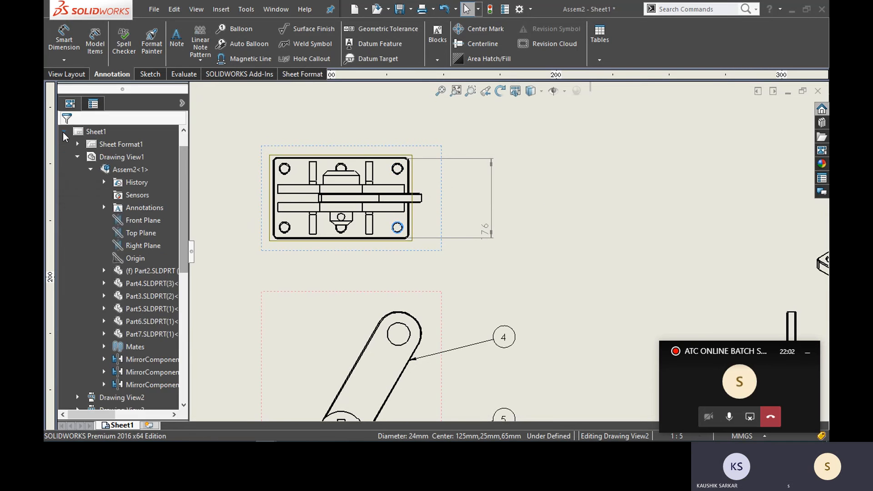
# Add a diameter dimension to the base plate's upper-right mounting hole in the top view, placing it beside the plate
pyautogui.click(64, 36)
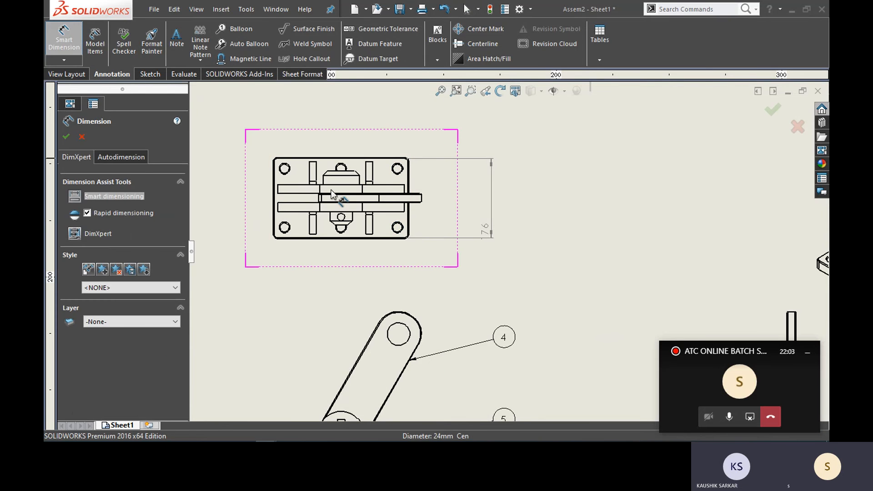
pyautogui.click(399, 172)
pyautogui.click(432, 188)
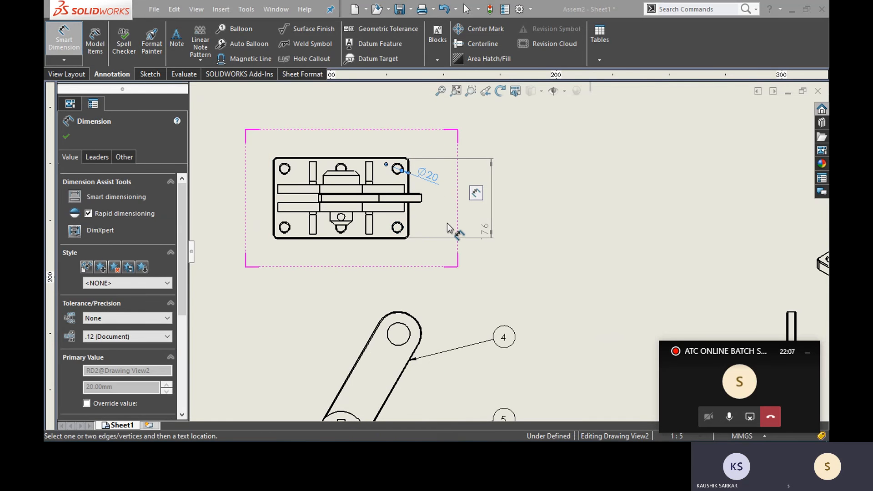
pyautogui.press('Escape')
pyautogui.scroll(4, 406, 257)
pyautogui.moveTo(407, 253)
pyautogui.mouseDown(button='middle')
pyautogui.moveTo(234, 190)
pyautogui.moveTo(326, 175)
pyautogui.mouseUp(button='middle')
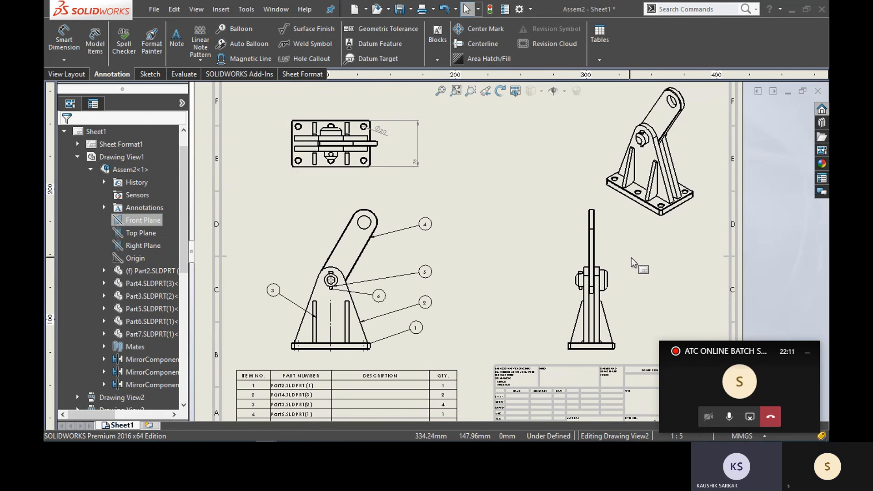
pyautogui.scroll(-1, 604, 257)
pyautogui.moveTo(600, 252)
pyautogui.mouseDown(button='middle')
pyautogui.moveTo(579, 217)
pyautogui.moveTo(585, 198)
pyautogui.mouseUp(button='middle')
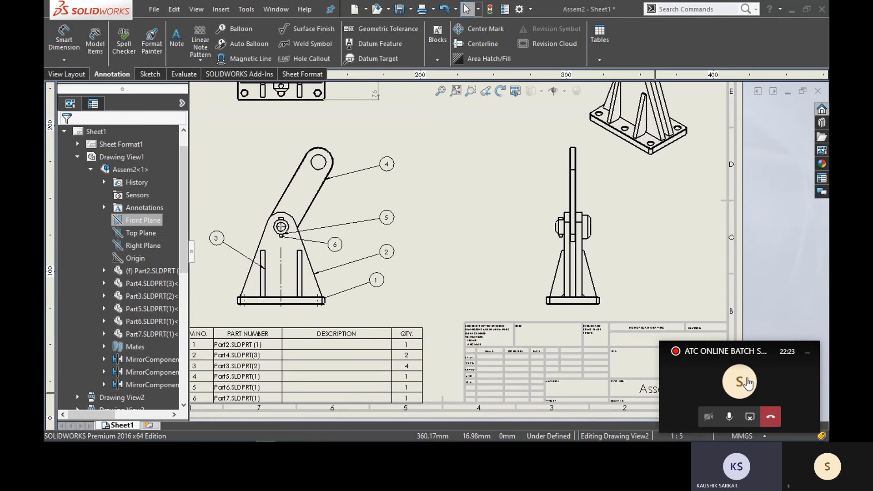
# Switch to the Microsoft Teams meeting window and stop sharing the screen
pyautogui.click(748, 385)
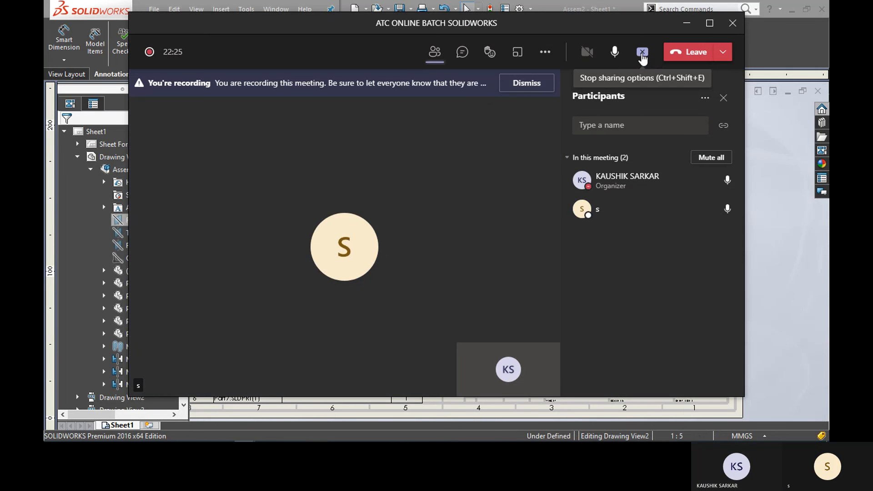
pyautogui.click(642, 51)
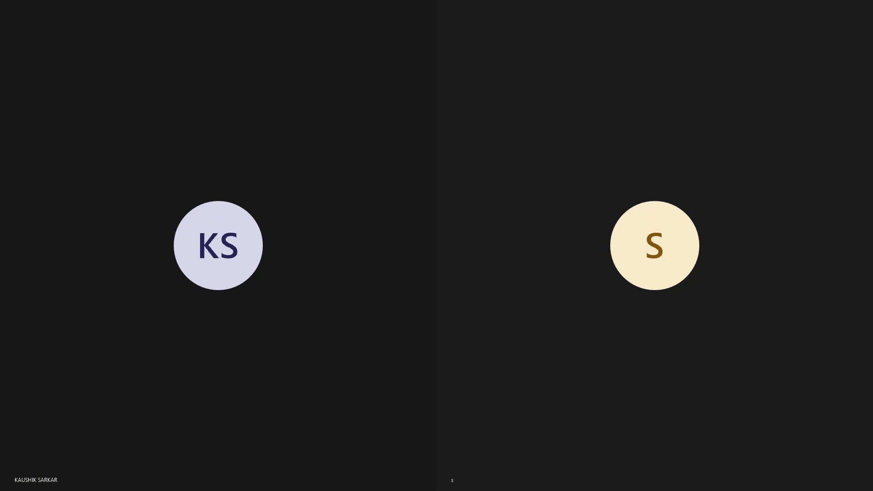